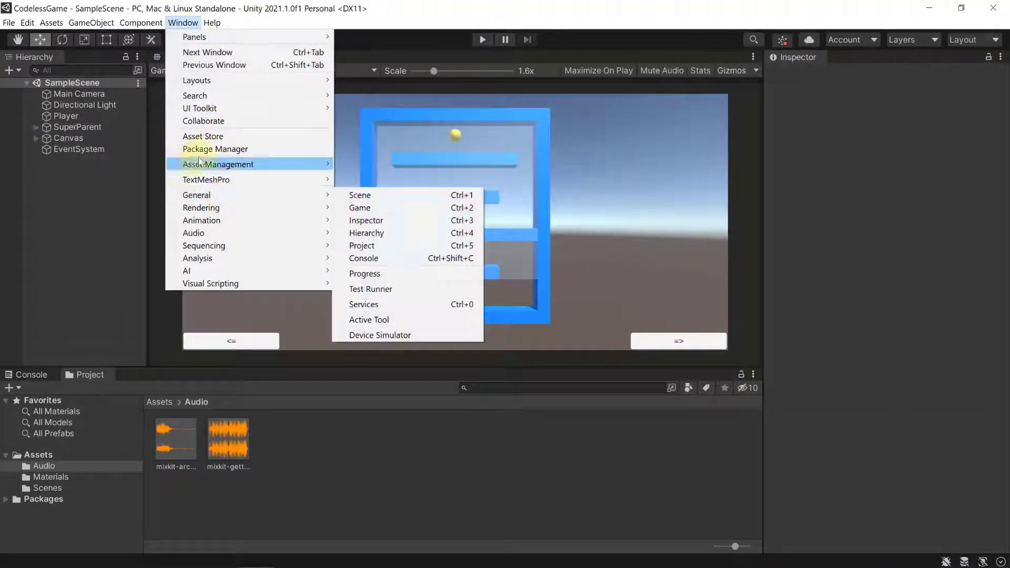
Step: Open the Asset Store page in the editor and switch to the Unity Asset Store website in the browser
left_click(203, 138)
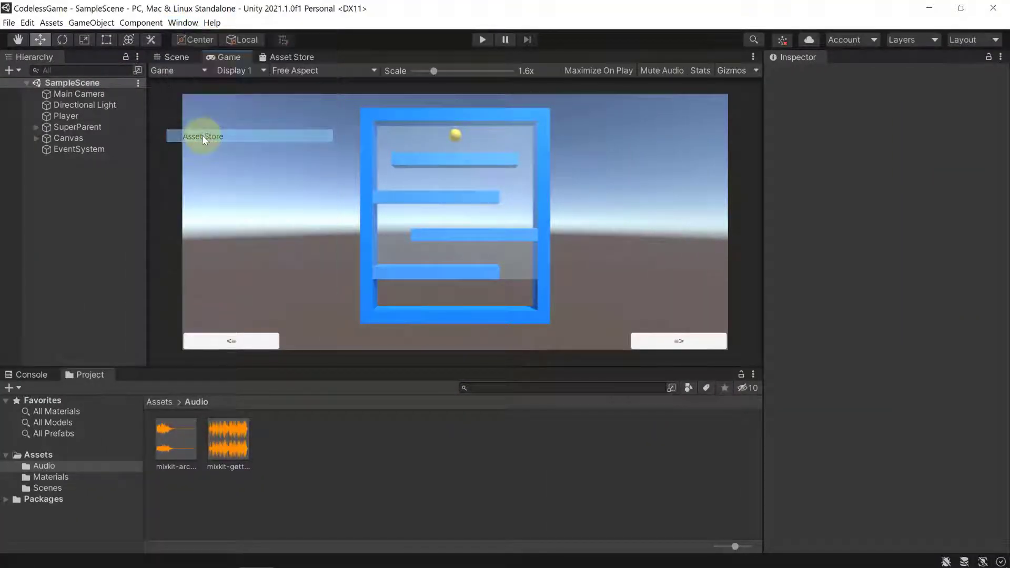
left_click(304, 59)
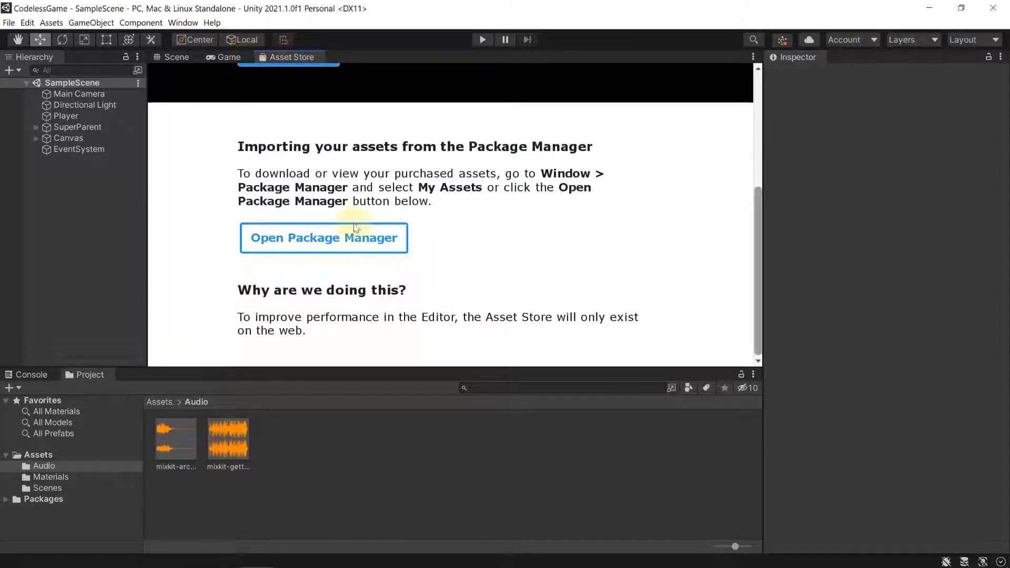
scroll(362, 205, "up", 4)
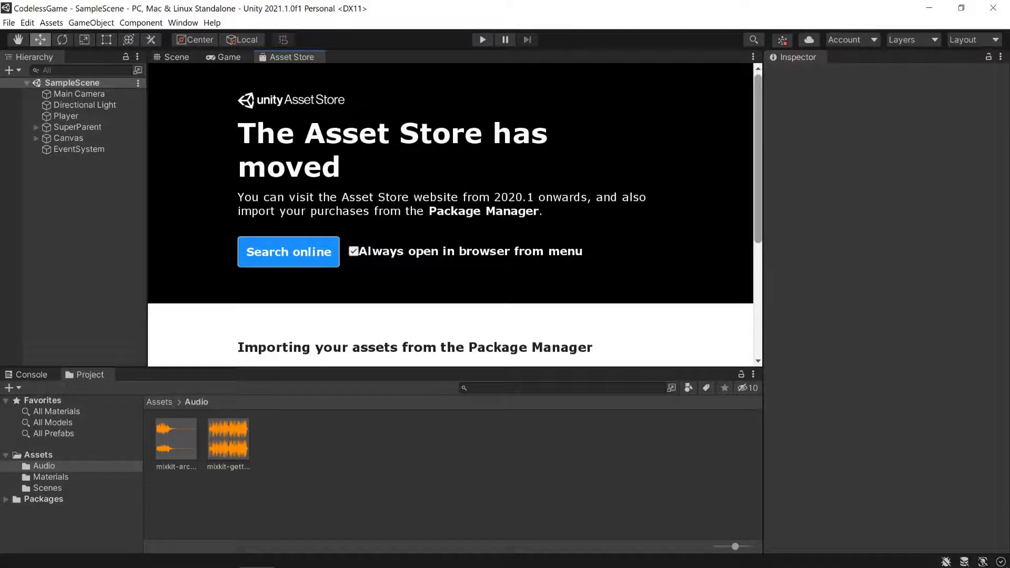
left_click_drag(624, 164, 655, 1)
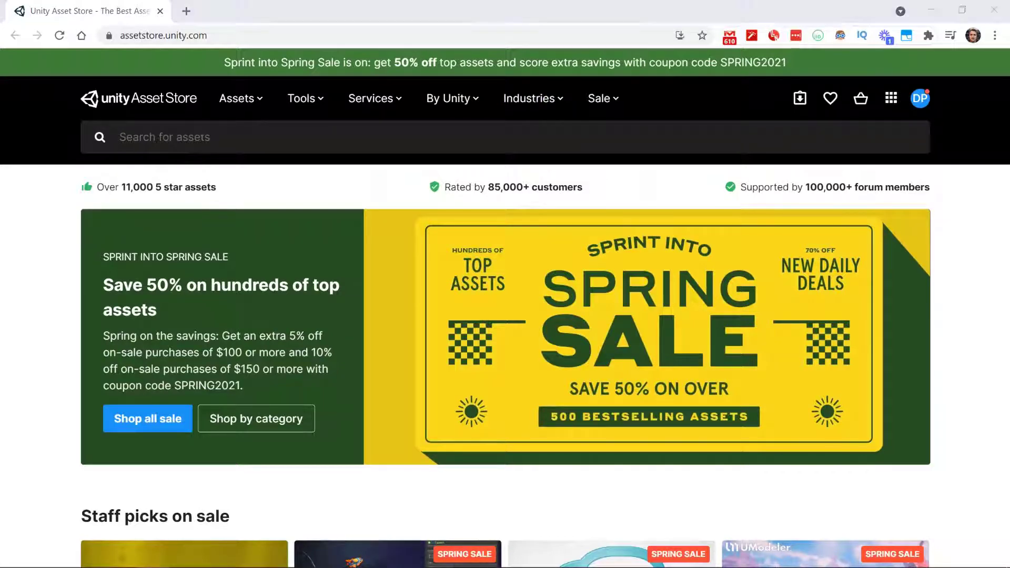
Step: Examine the store's home page, including staff picks, popular assets, asset categories and featured packs
scroll(452, 247, "down", 5)
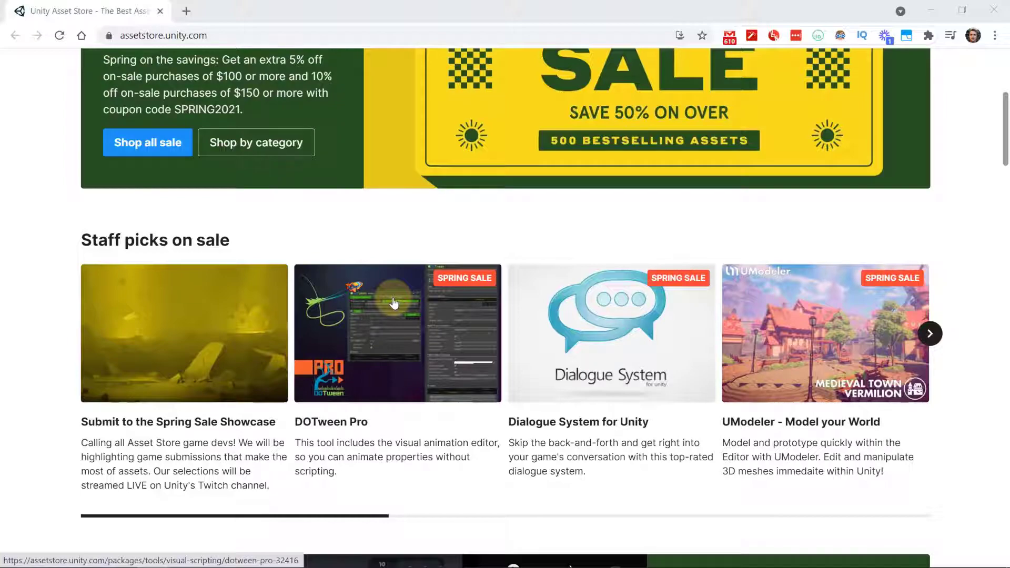
scroll(392, 266, "down", 8)
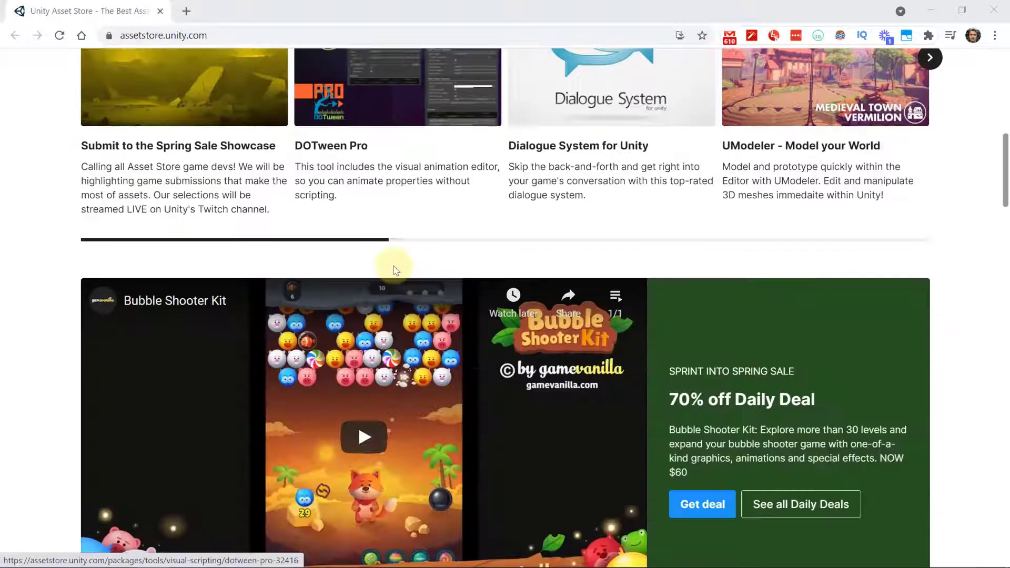
scroll(316, 237, "down", 5)
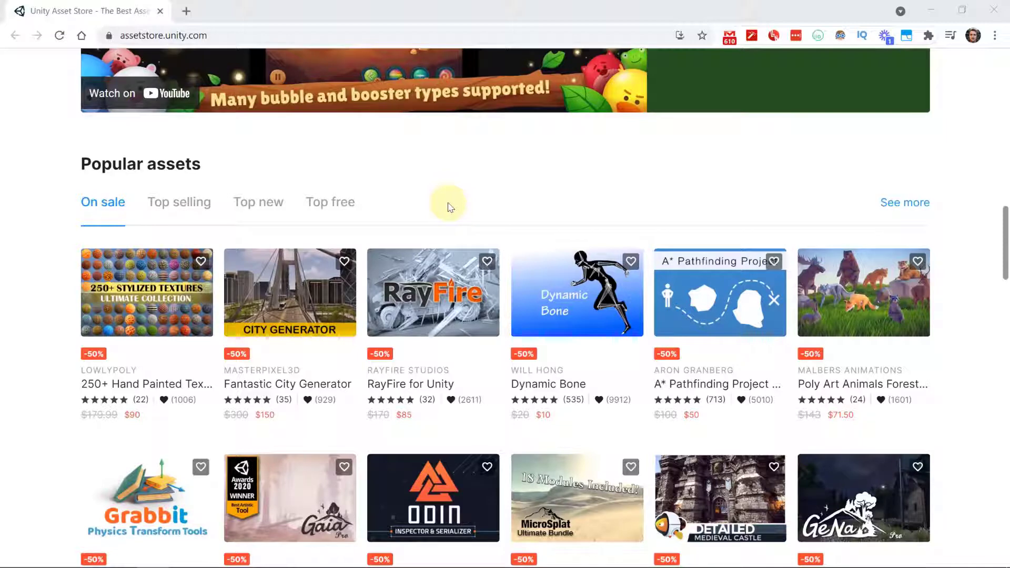
scroll(467, 204, "down", 3)
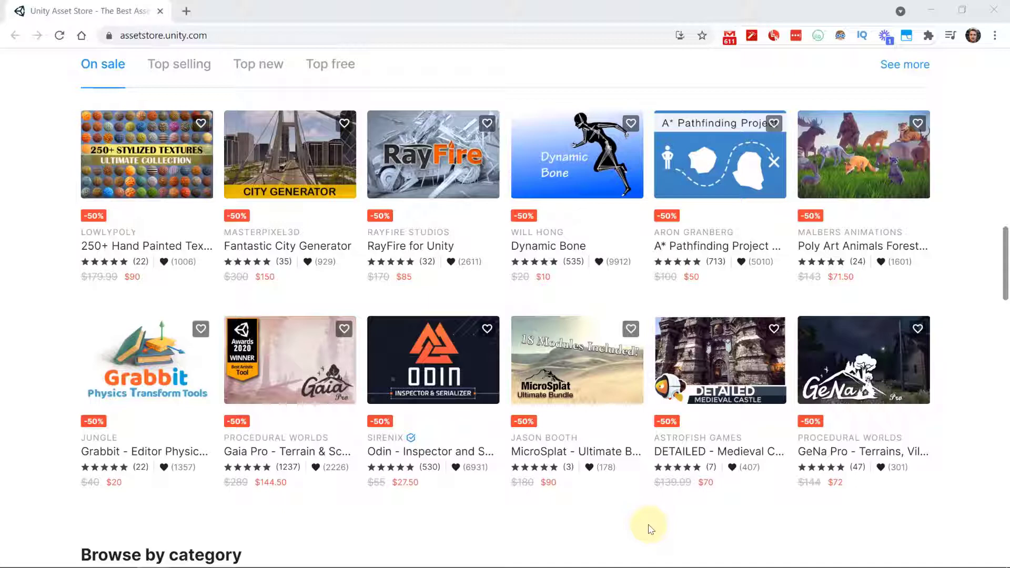
scroll(447, 465, "down", 1)
scroll(541, 309, "down", 2)
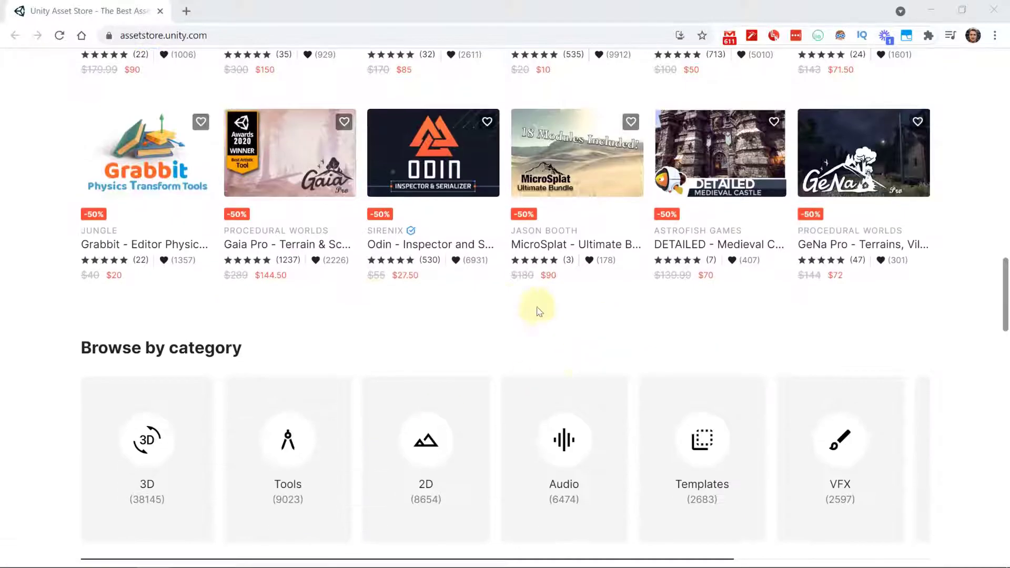
scroll(239, 256, "down", 2)
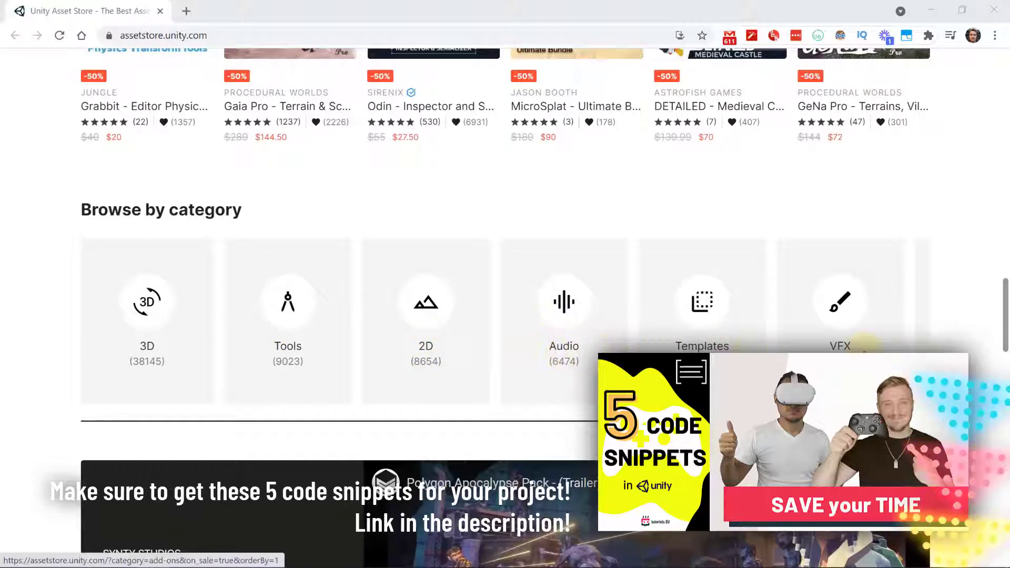
scroll(514, 288, "down", 3)
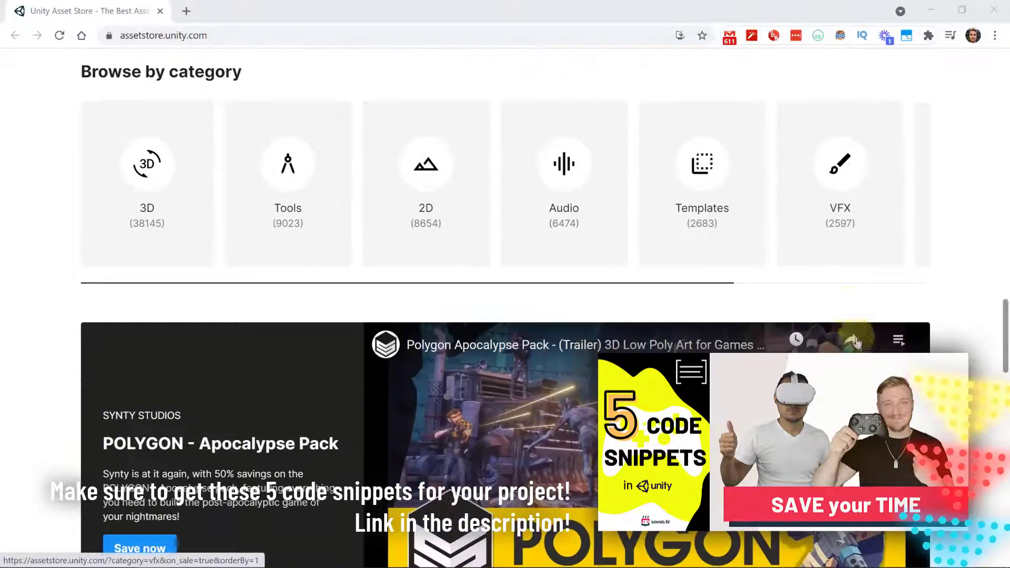
scroll(514, 289, "down", 4)
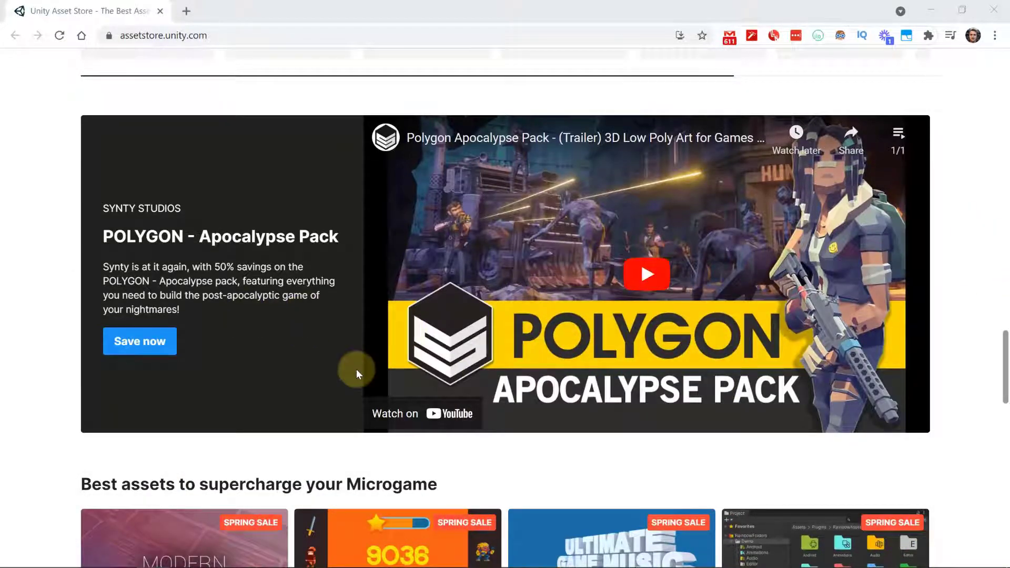
scroll(330, 346, "down", 5)
scroll(331, 243, "down", 7)
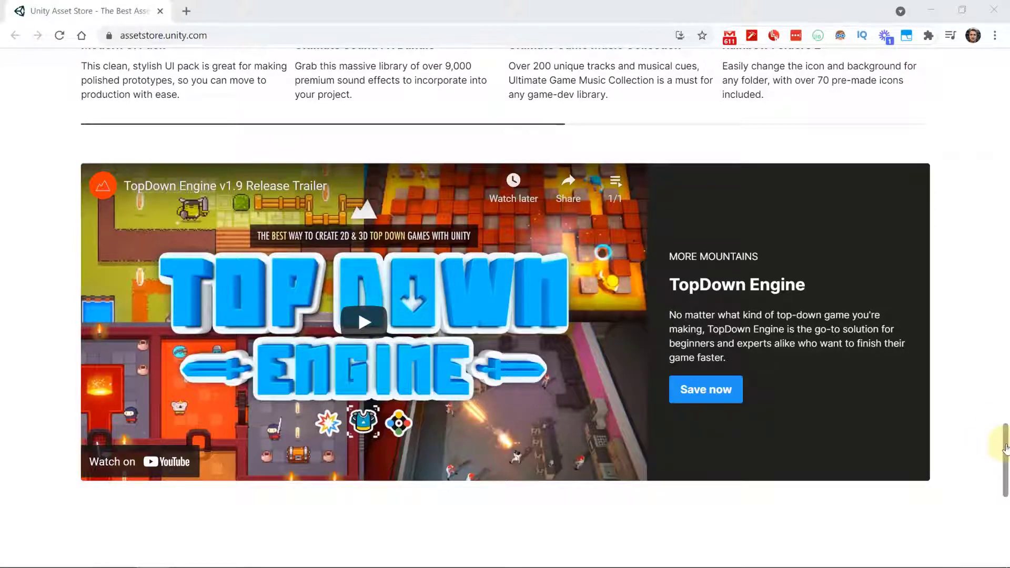
Step: Search the store for "low poly cloud pack" and open the 3LE Low Poly Cloud Pack page
left_click_drag(1006, 444, 1004, 79)
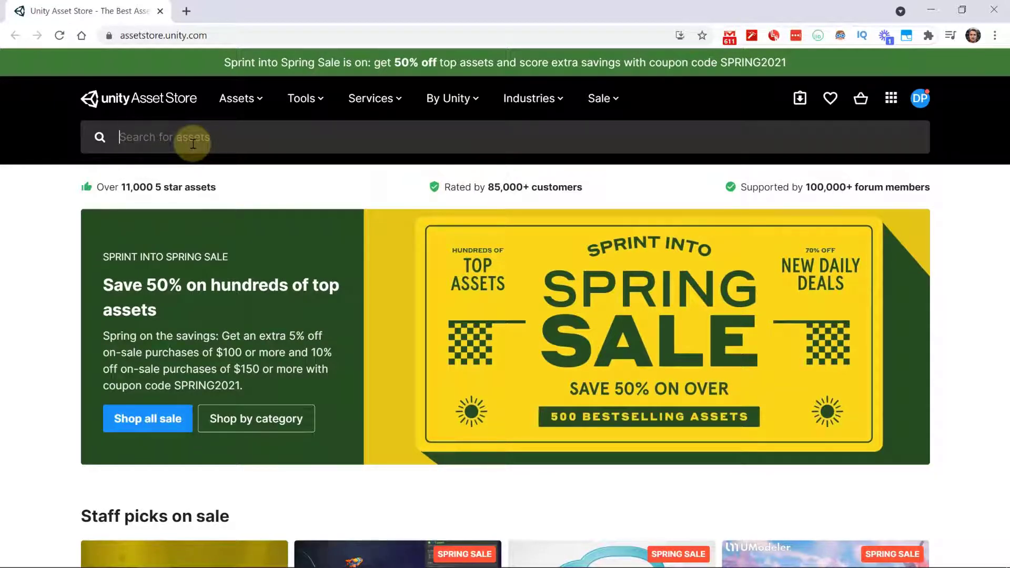
type("low poly ")
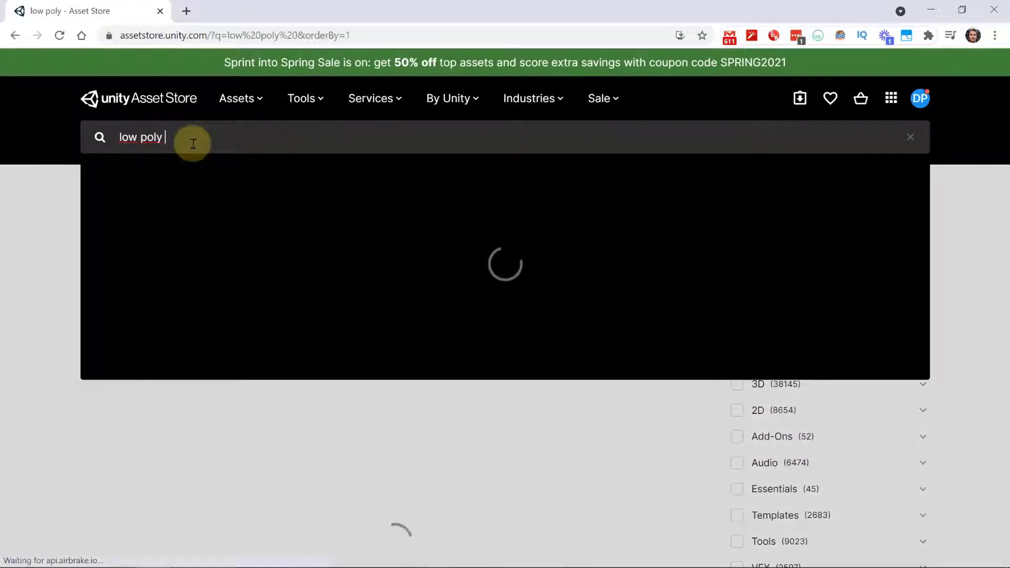
type("cloud pack")
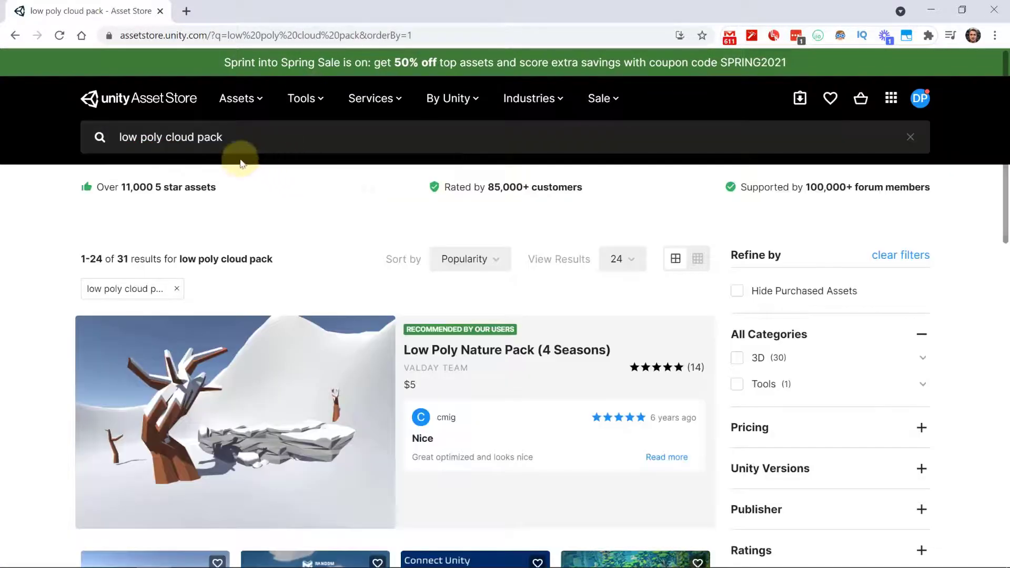
scroll(366, 204, "down", 4)
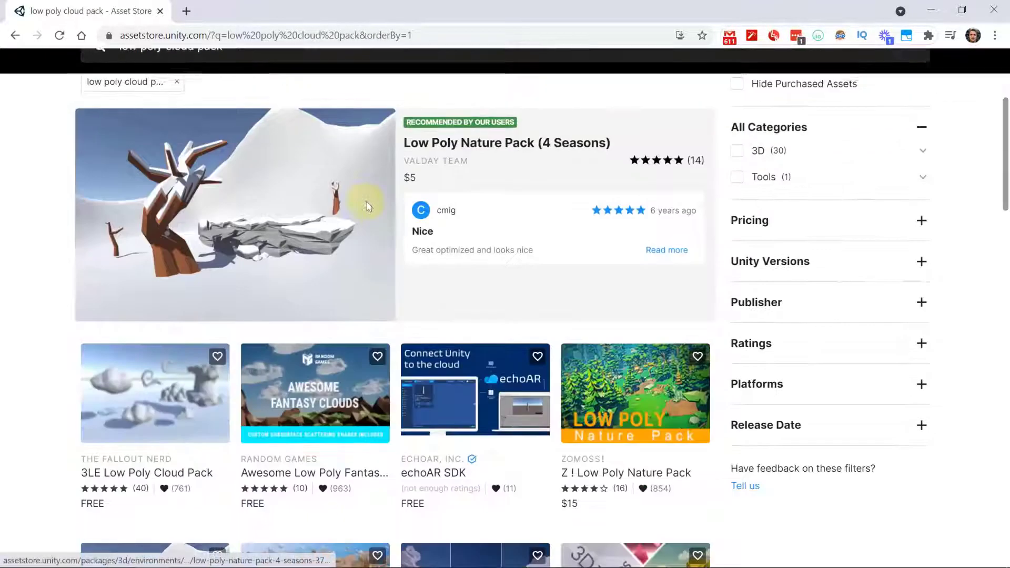
scroll(125, 382, "down", 1)
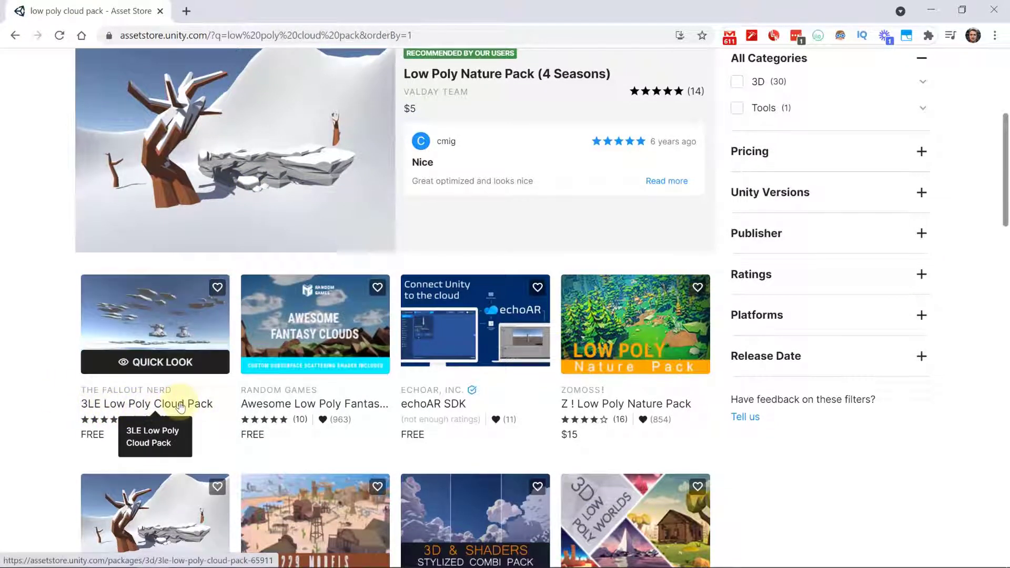
left_click(180, 406)
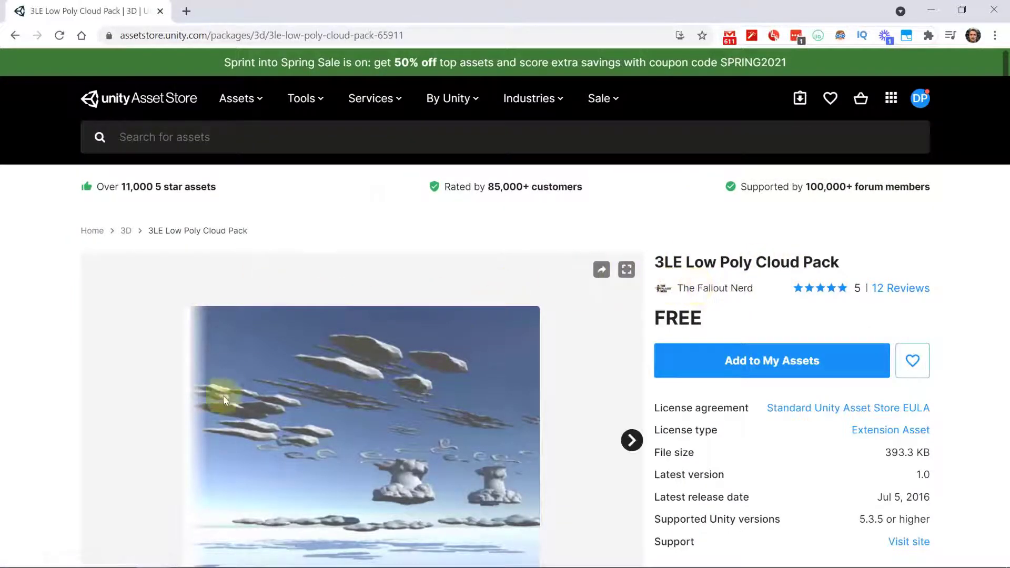
Step: Examine the 3LE Low Poly Cloud Pack's overview text and look through its preview images
scroll(360, 390, "down", 10)
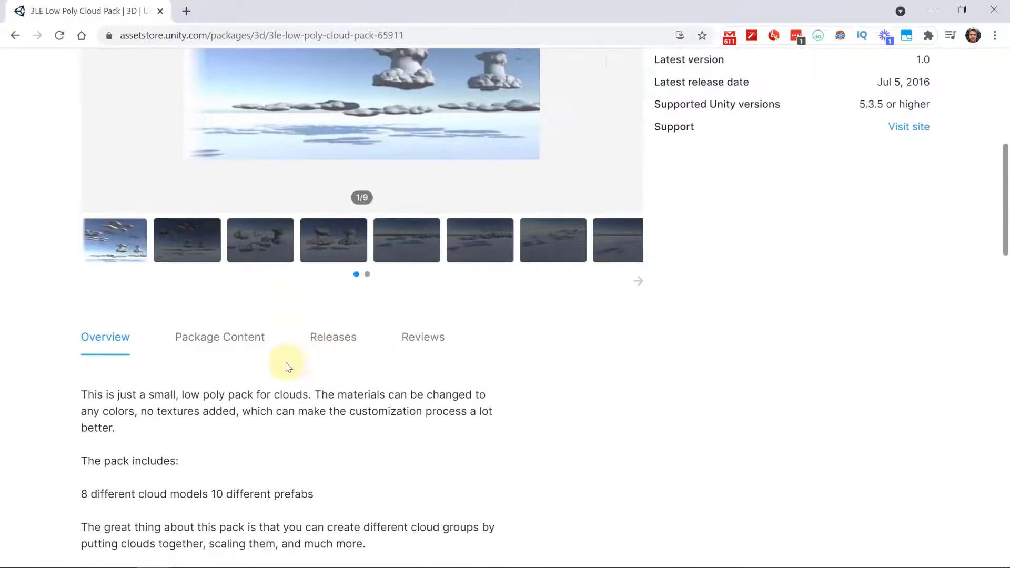
scroll(286, 365, "down", 5)
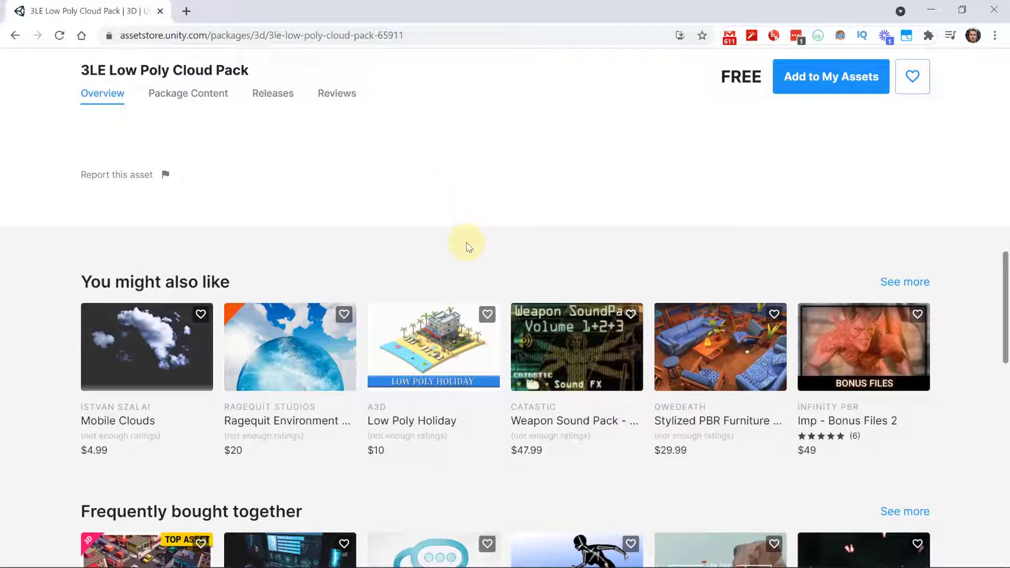
scroll(468, 246, "up", 10)
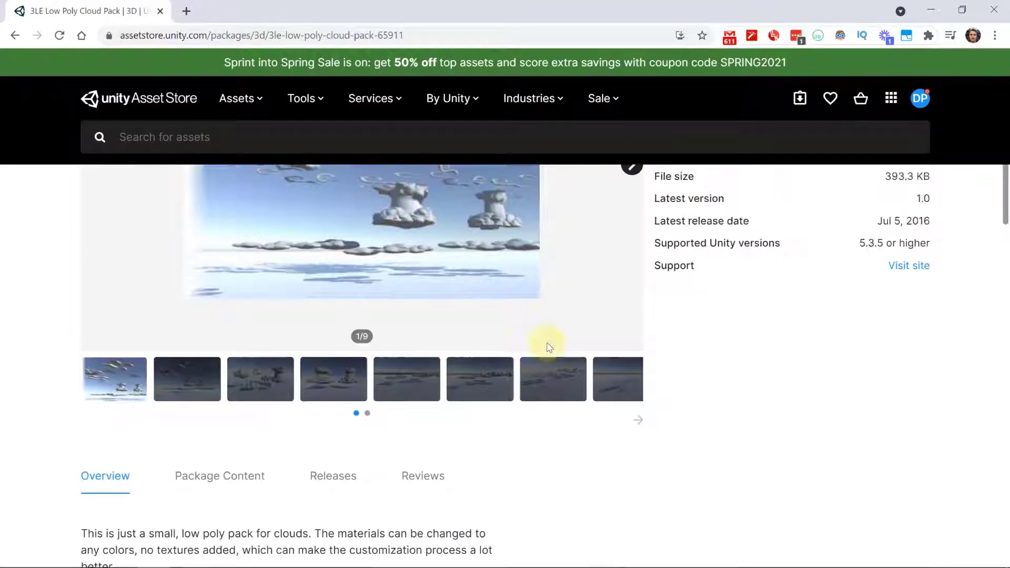
scroll(547, 344, "up", 4)
left_click(632, 372)
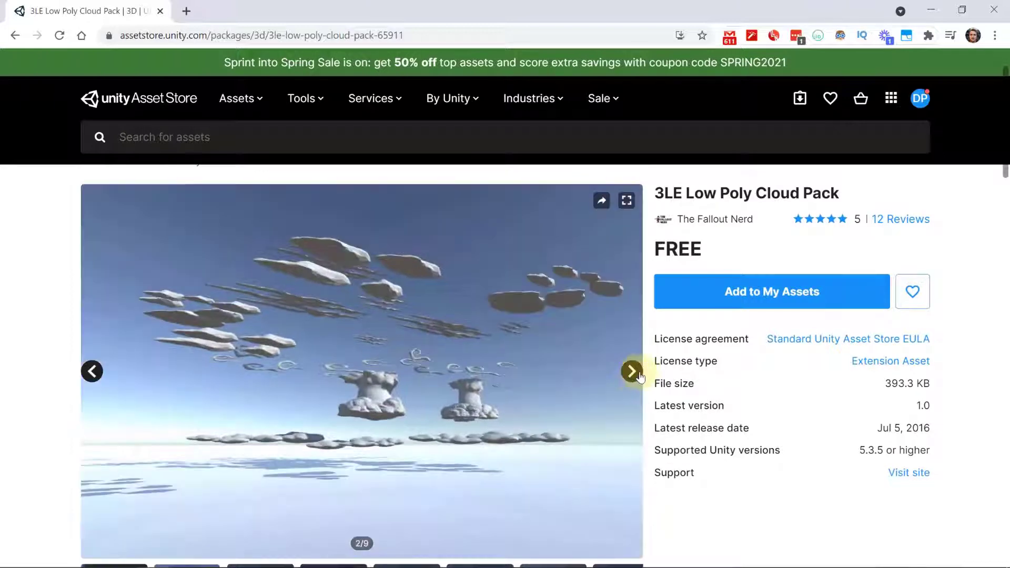
left_click(632, 371)
scroll(463, 384, "down", 1)
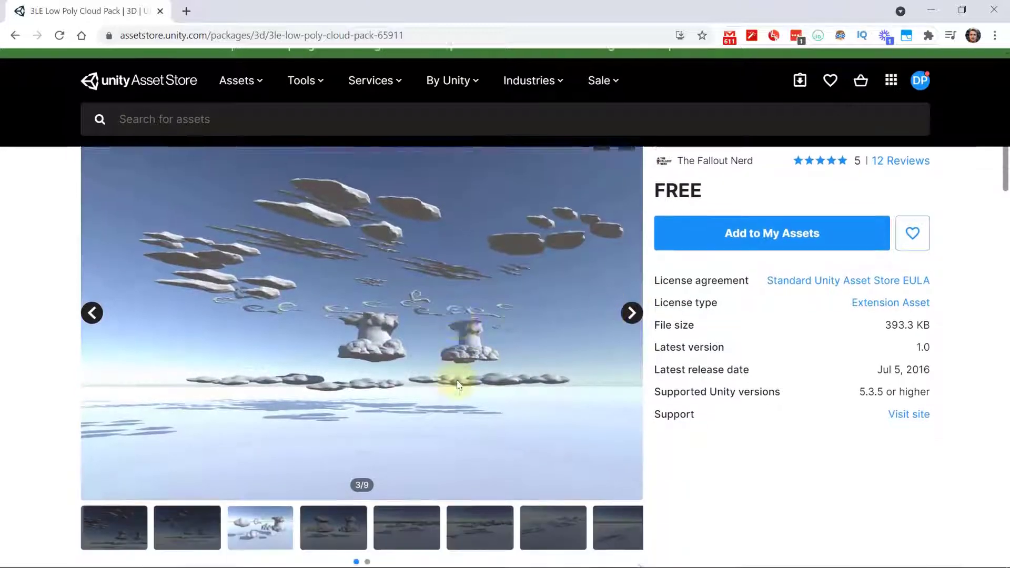
left_click(334, 518)
left_click(429, 518)
left_click(473, 515)
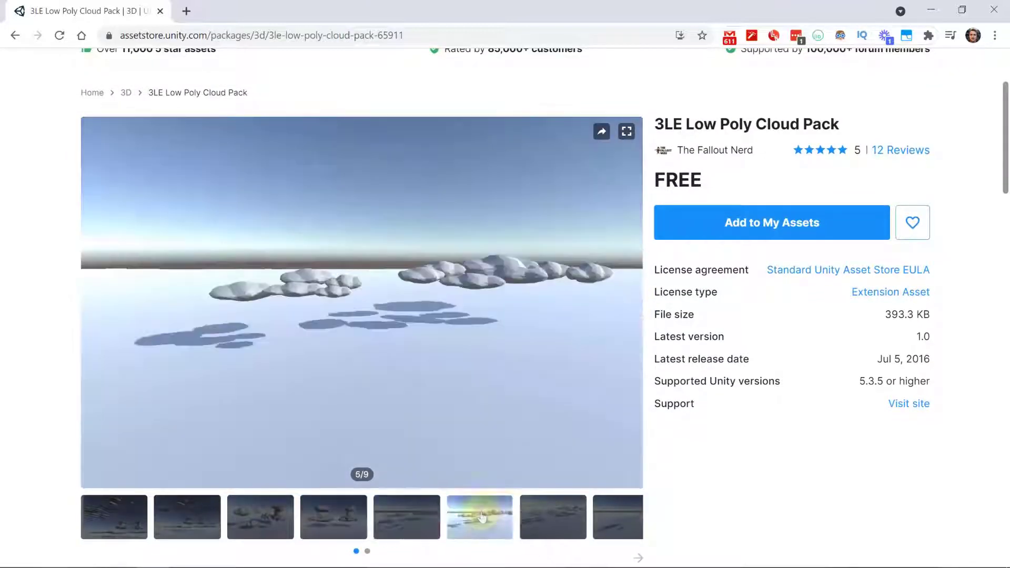
left_click(568, 522)
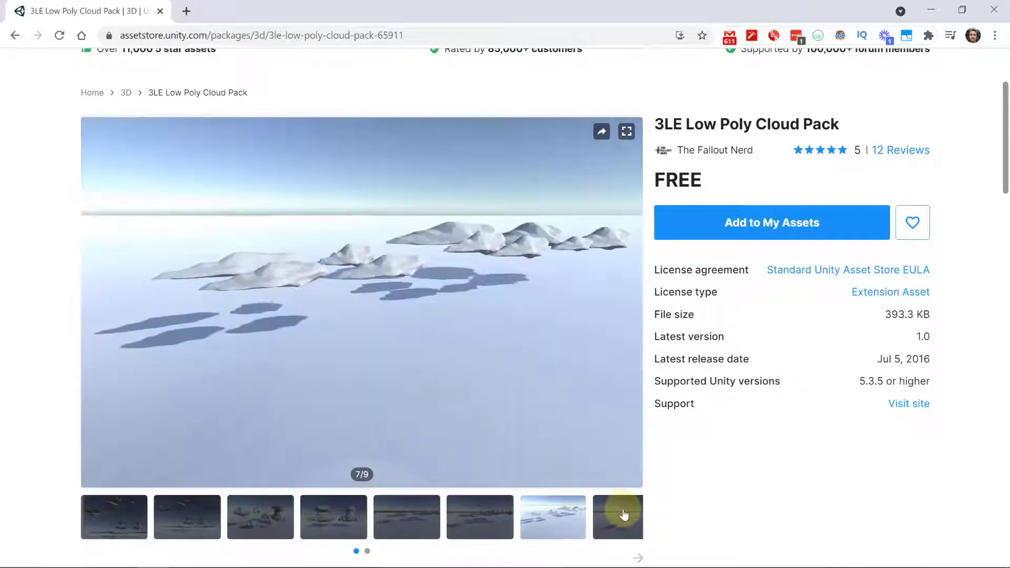
left_click(622, 515)
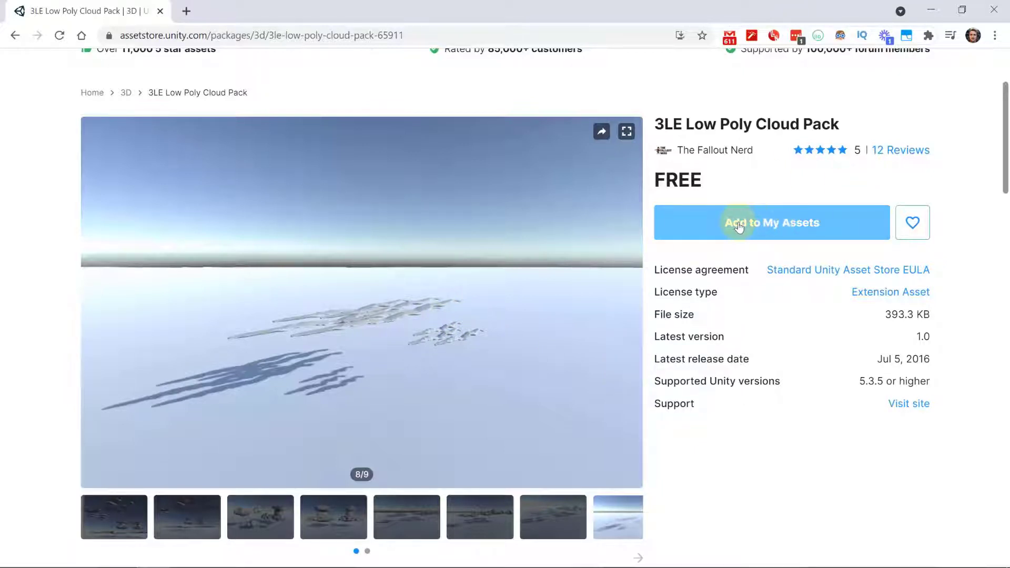
Step: Add the 3LE Low Poly Cloud Pack to My Assets and accept the Terms of Service and EULA
scroll(765, 226, "up", 3)
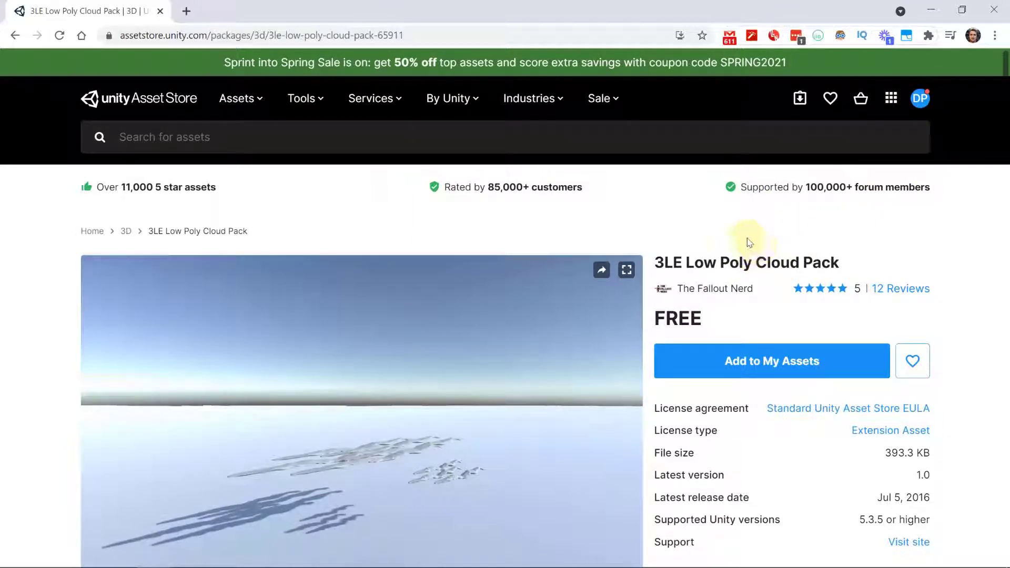
left_click(744, 360)
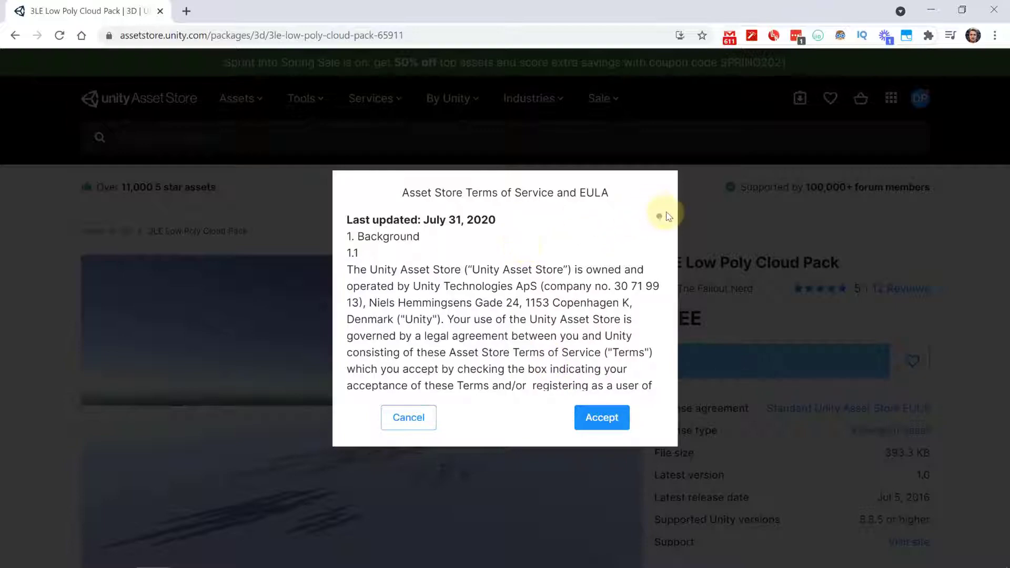
left_click_drag(660, 216, 660, 387)
left_click(592, 417)
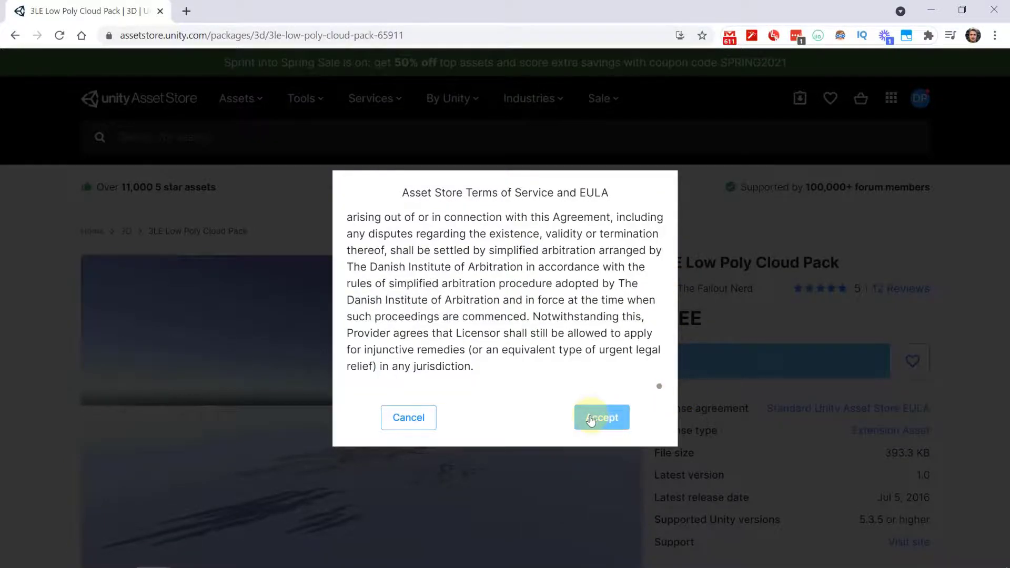
left_click(593, 417)
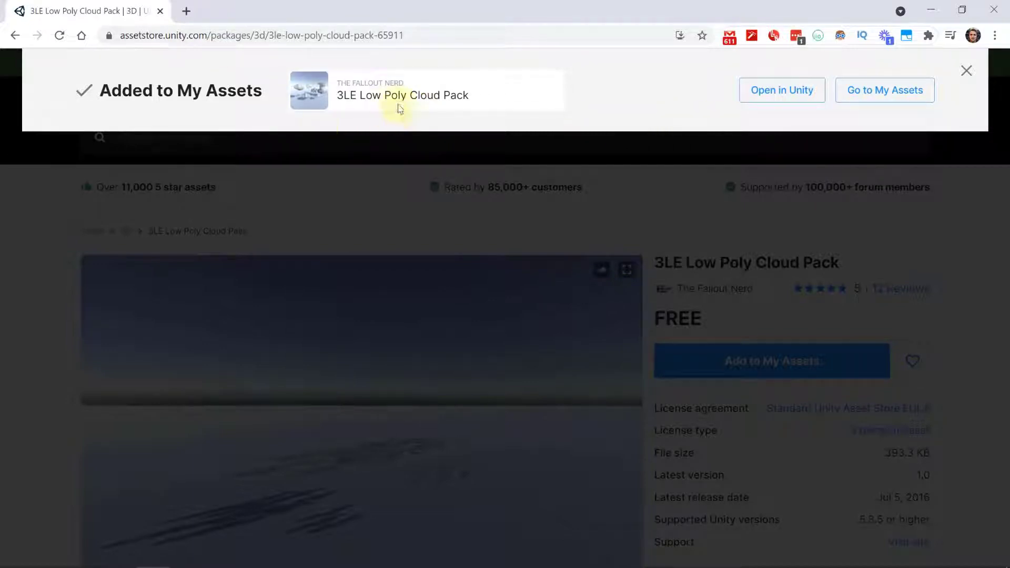
Step: Open the added cloud pack in the Unity Editor and close the Package Manager window
left_click(768, 94)
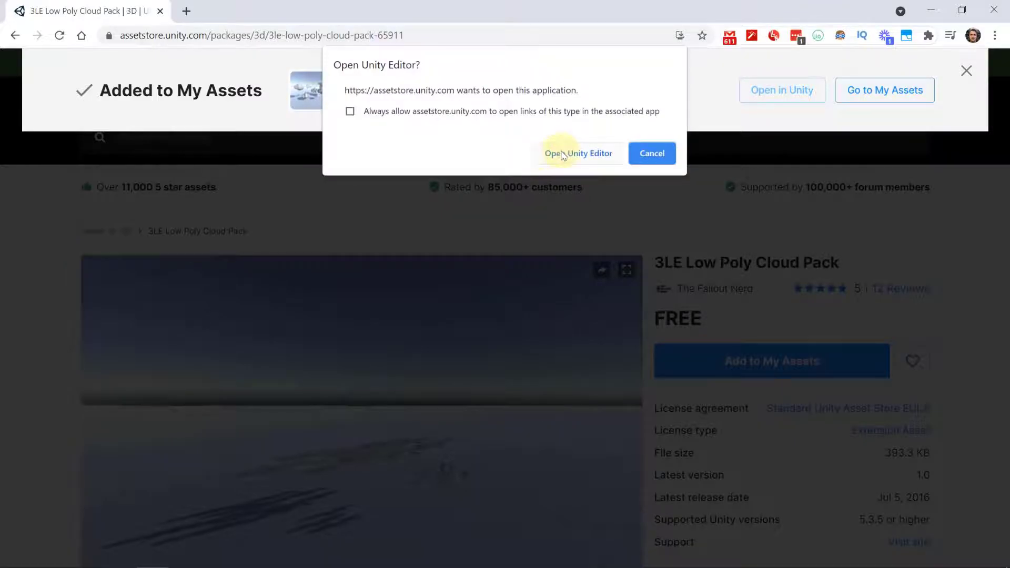
left_click(563, 154)
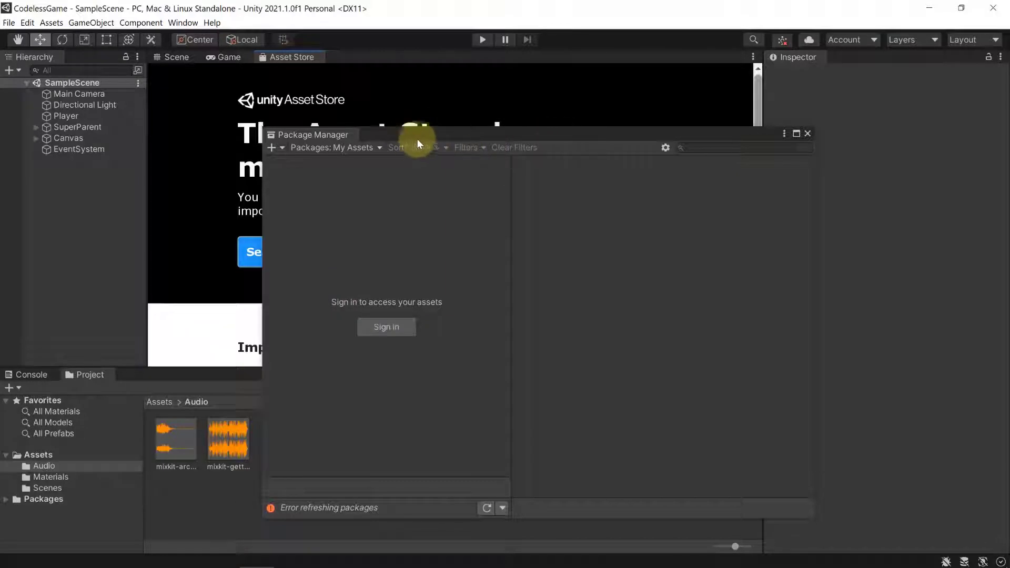
left_click(807, 134)
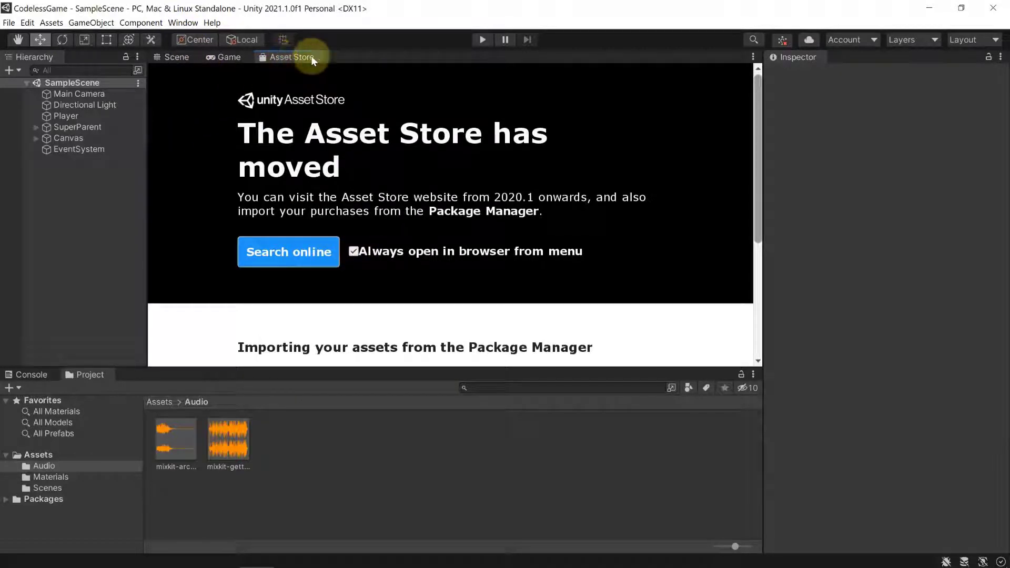
Step: Open the Package Manager from the Asset Store notice and sign in to access My Assets
scroll(416, 208, "down", 3)
scroll(420, 214, "down", 2)
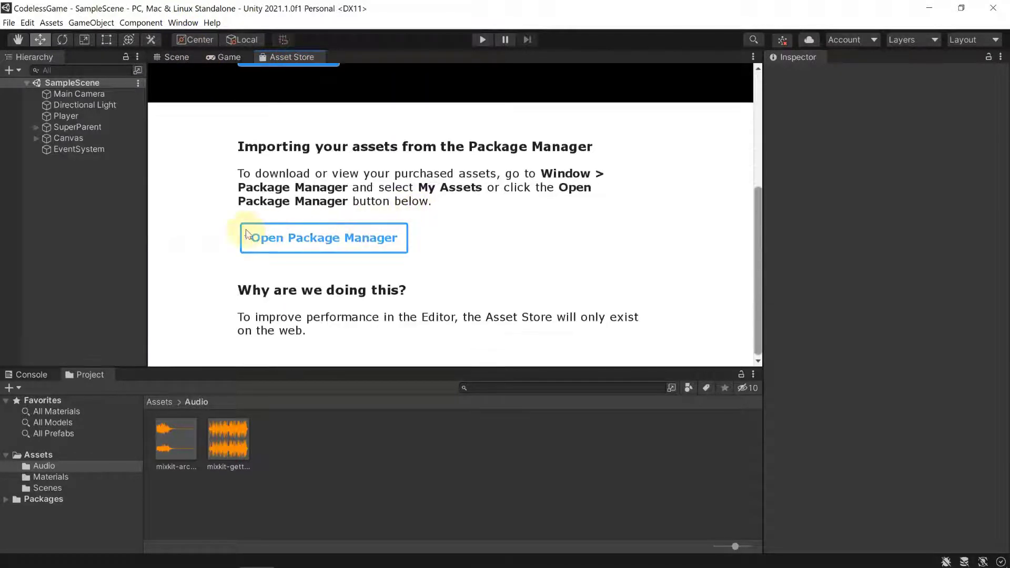
left_click(312, 245)
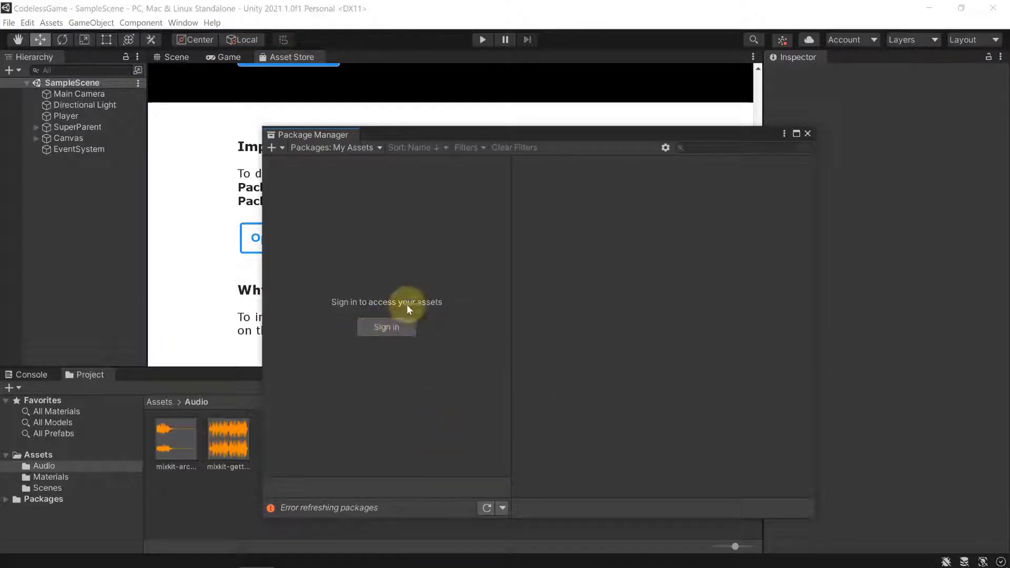
left_click(383, 328)
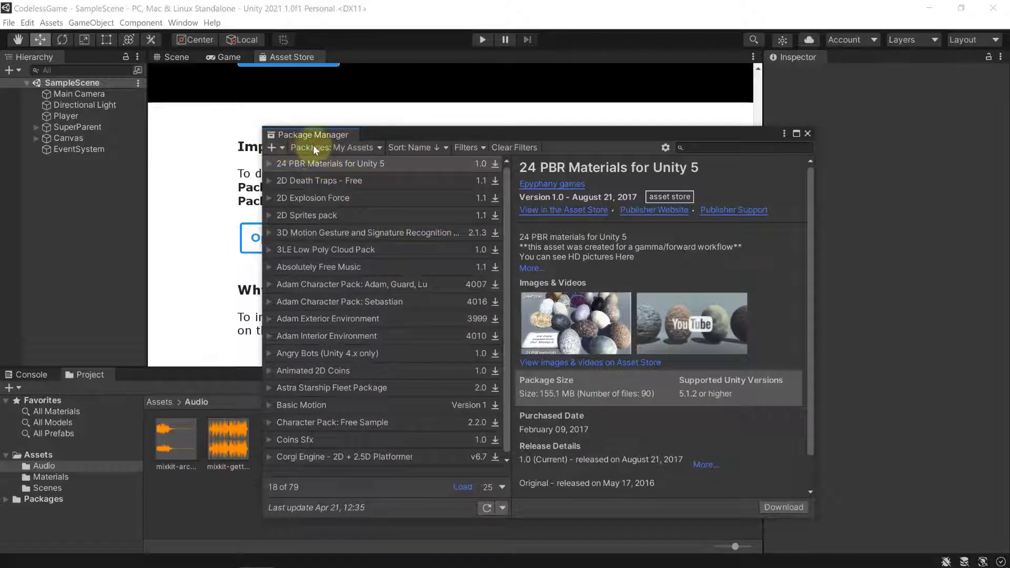
Step: Download the 3LE Low Poly Cloud Pack, import all its models, materials, prefabs and scenes, and close the Package Manager
left_click(297, 248)
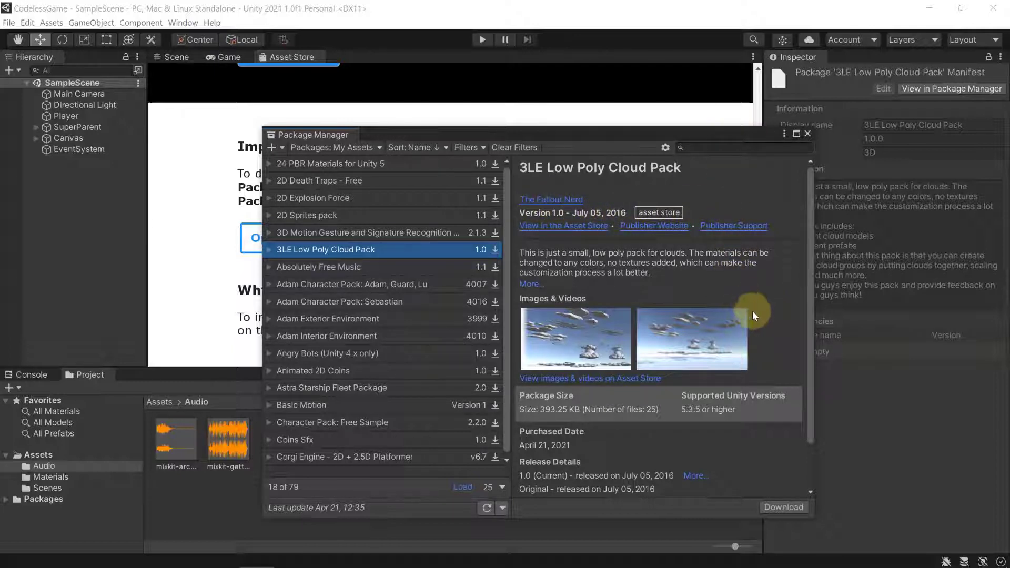
left_click(788, 508)
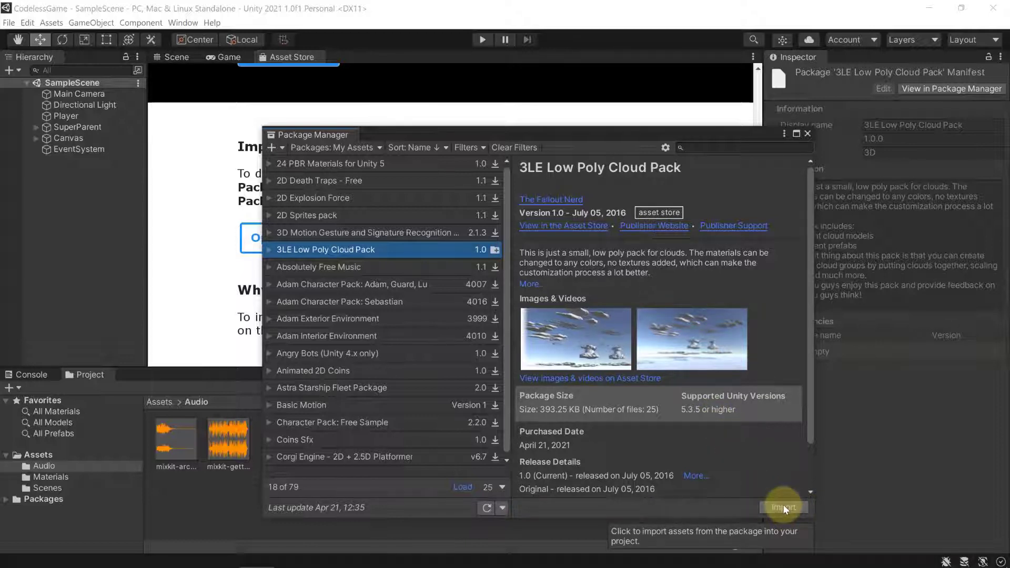
left_click(783, 505)
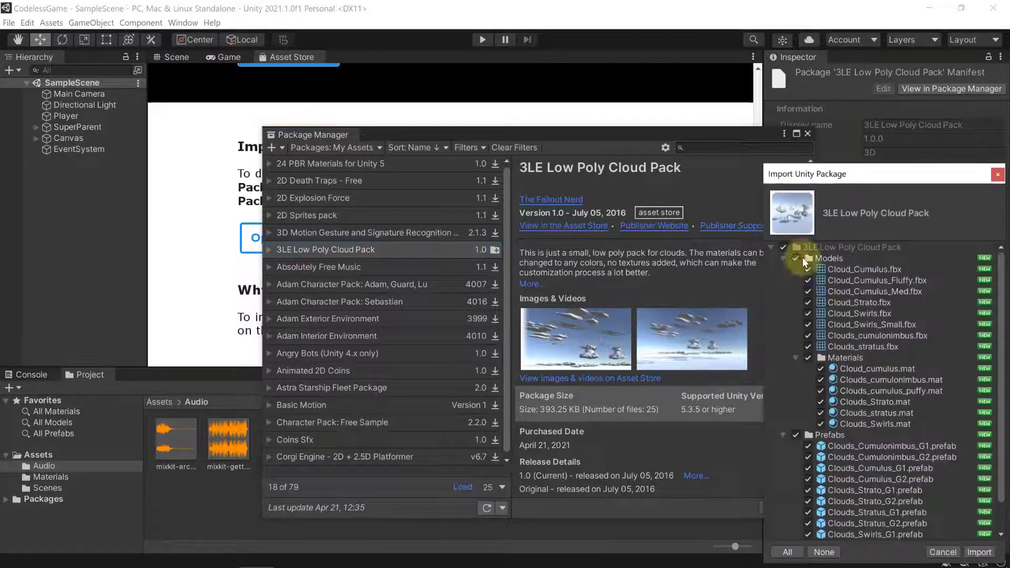
left_click_drag(894, 174, 704, 126)
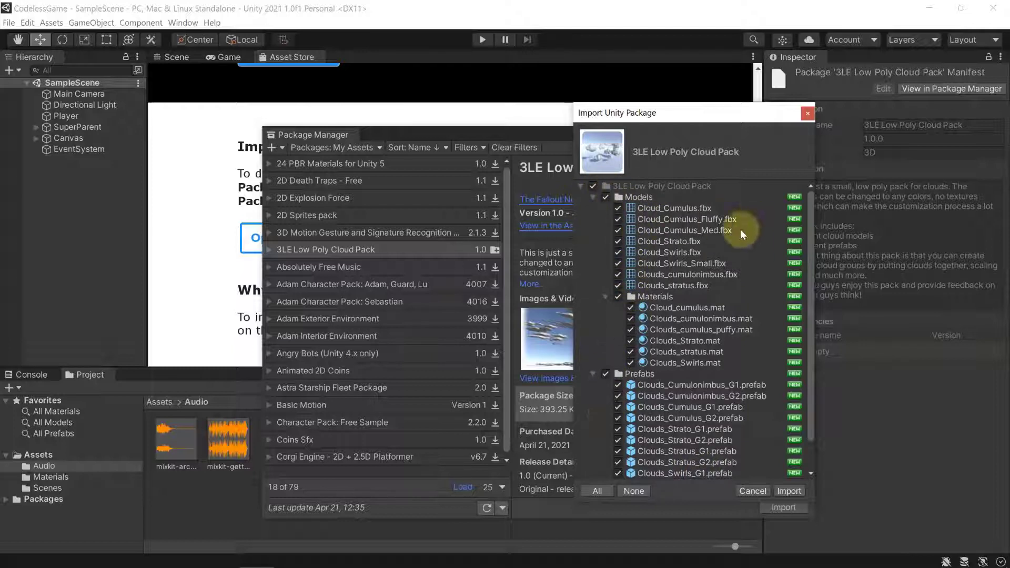
scroll(684, 331, "down", 1)
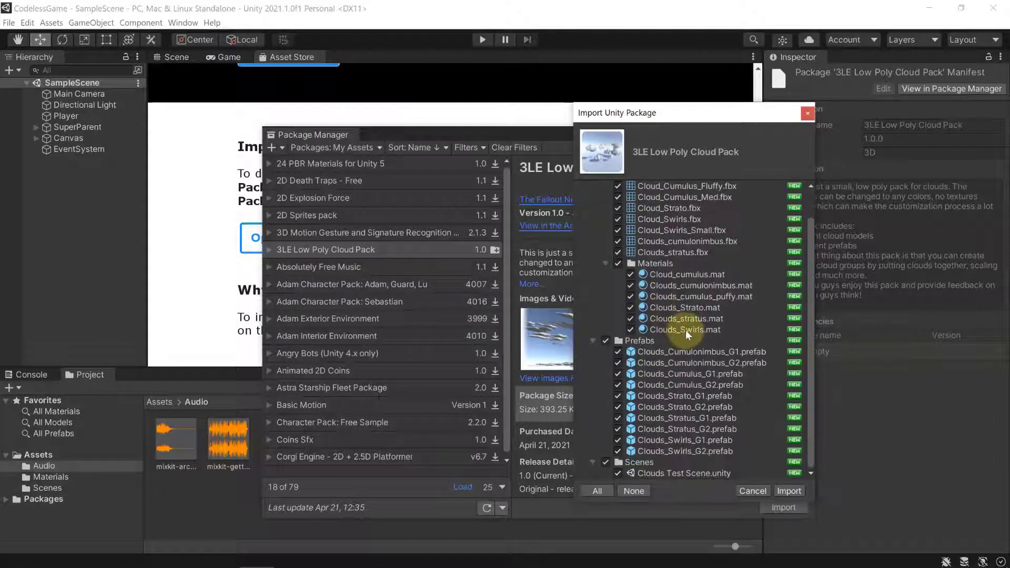
scroll(686, 330, "up", 1)
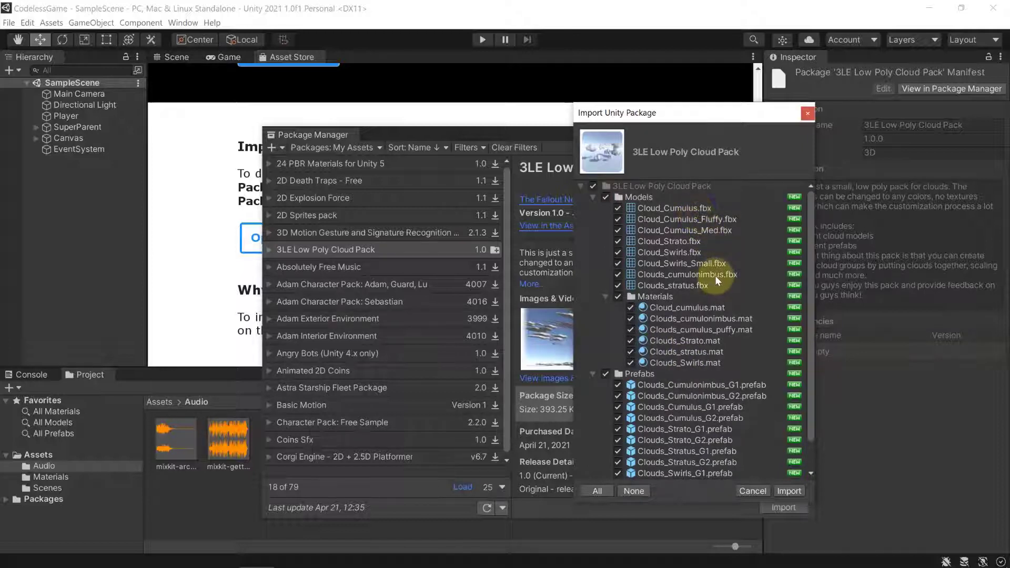
scroll(715, 276, "down", 1)
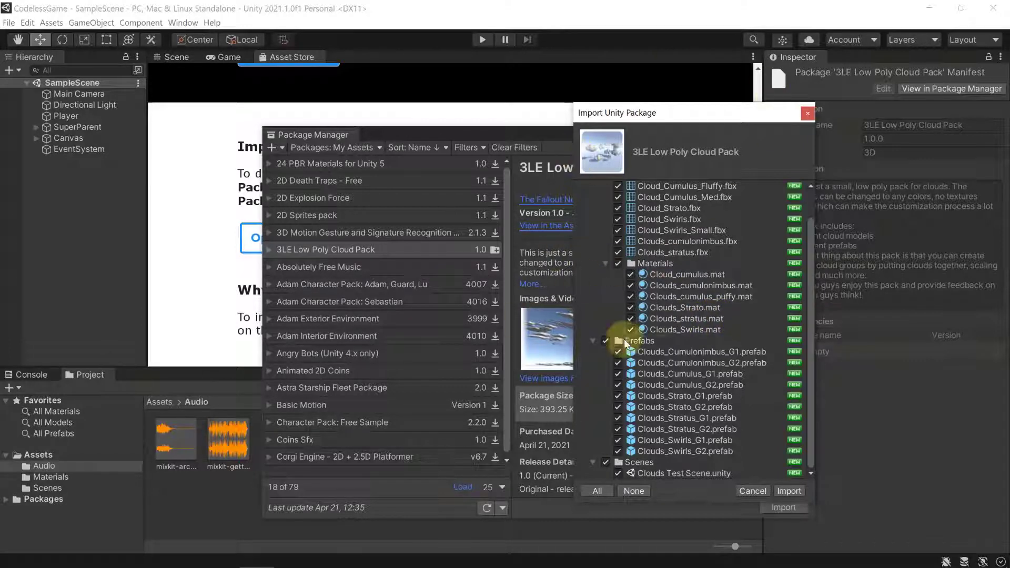
left_click(789, 490)
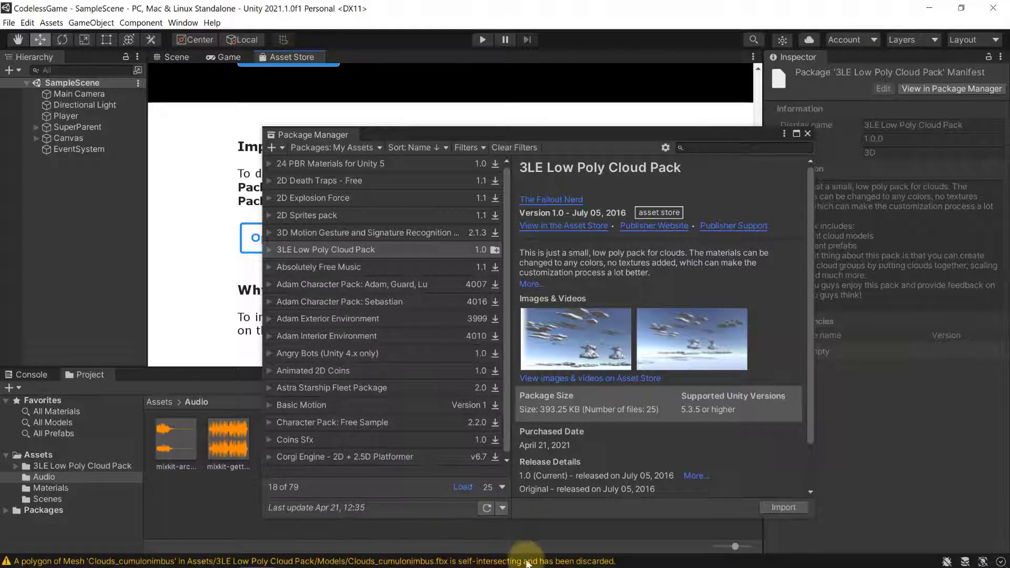
left_click(809, 134)
Step: Review the mesh import warnings in the Console and clear them
left_click(33, 374)
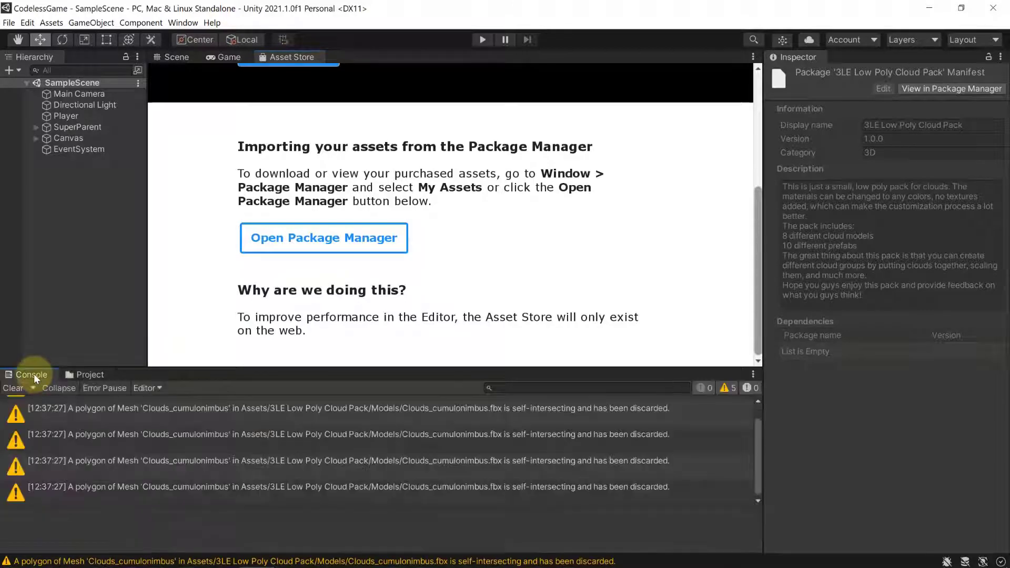
scroll(111, 435, "down", 1)
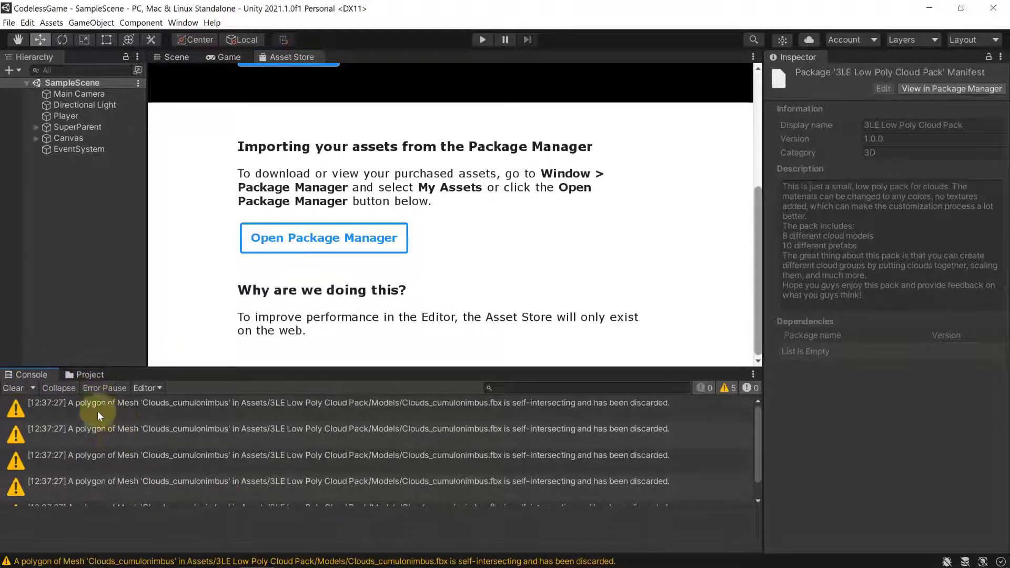
left_click(244, 405)
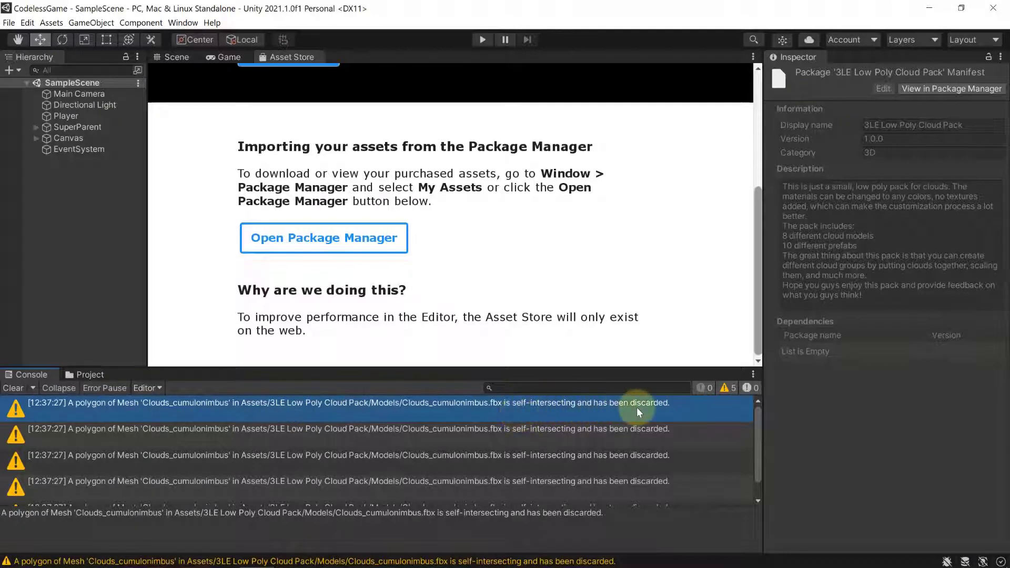
left_click(16, 387)
Step: Go to the project's top-level Assets folder and shrink its thumbnails down to a compact list
left_click(83, 374)
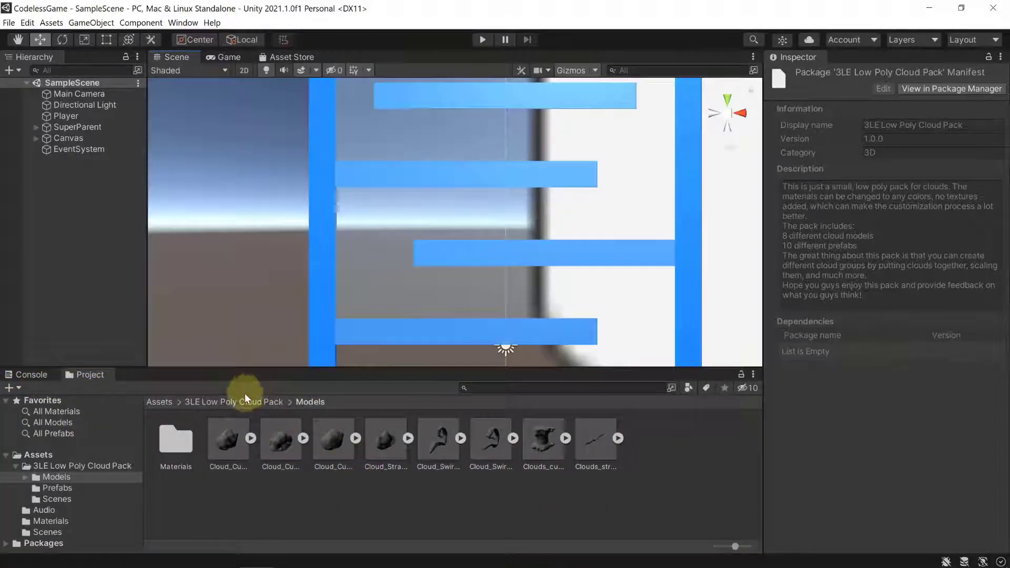
left_click(225, 402)
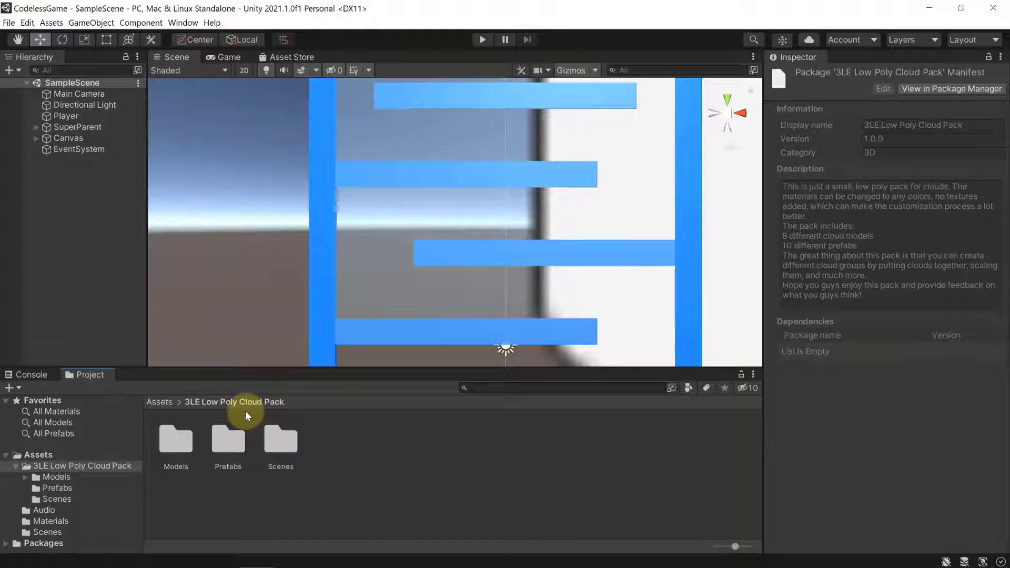
left_click(160, 402)
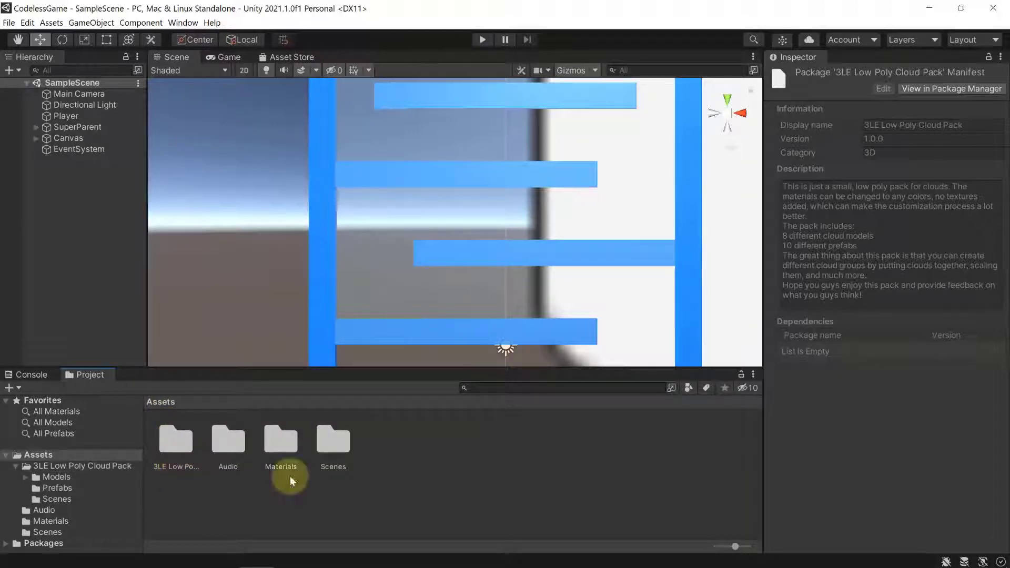
left_click_drag(735, 546, 716, 546)
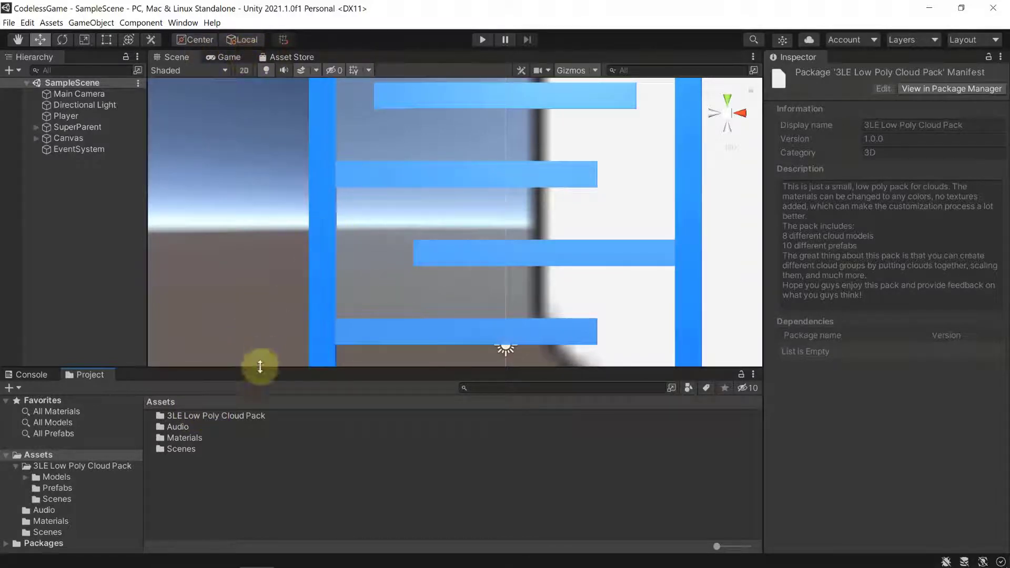
Step: Open the Prefabs folder inside the 3LE Low Poly Cloud Pack folder
left_click(201, 416)
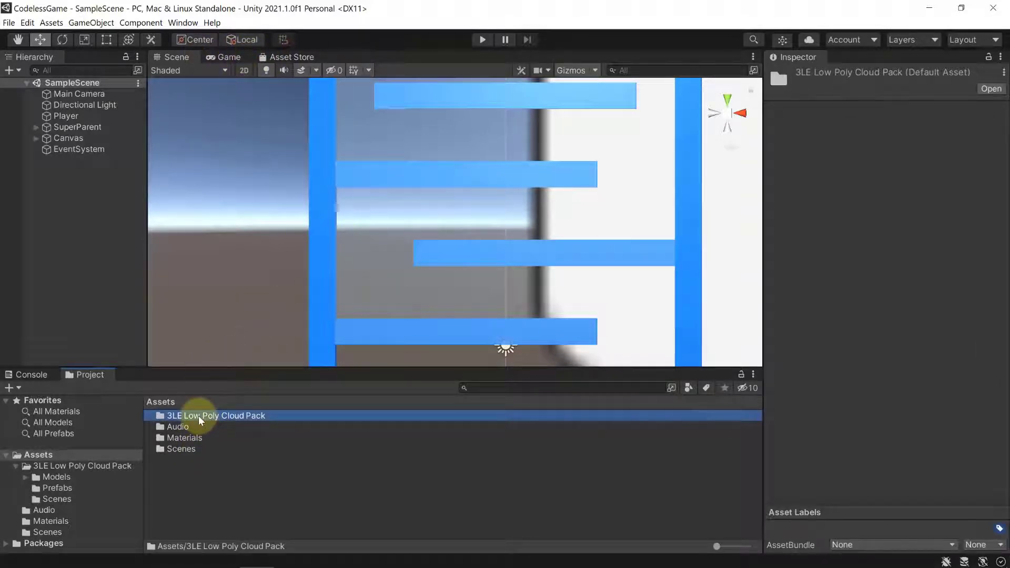
double_click(198, 416)
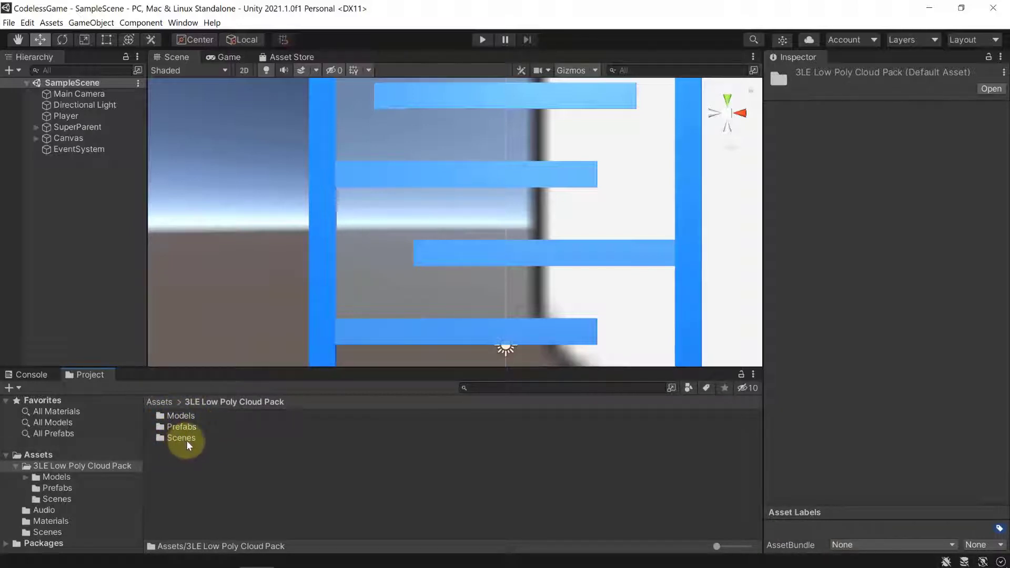
double_click(175, 427)
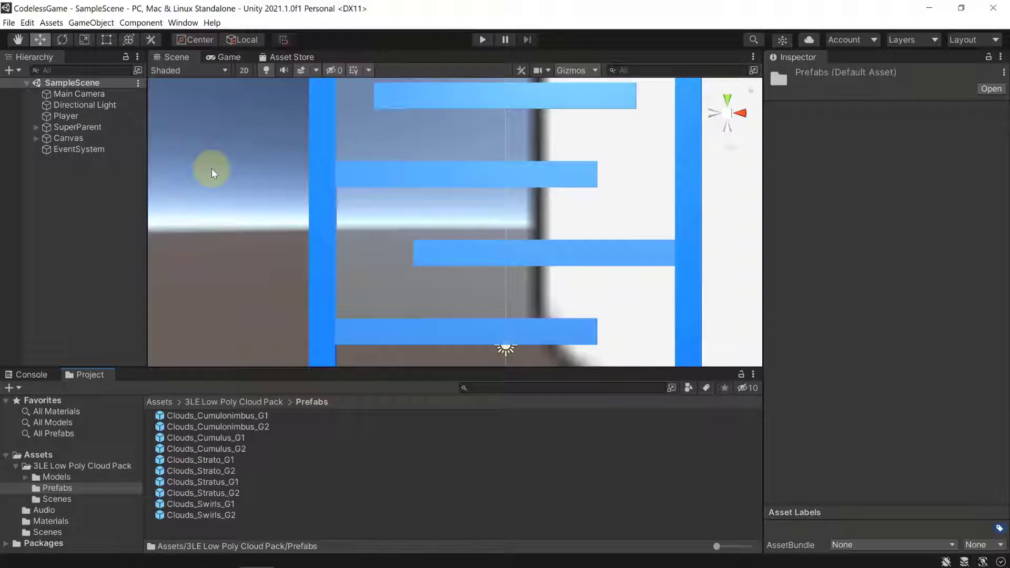
Step: Place the Clouds_Cumulonimbus_G1 prefab in the scene
scroll(237, 205, "down", 6)
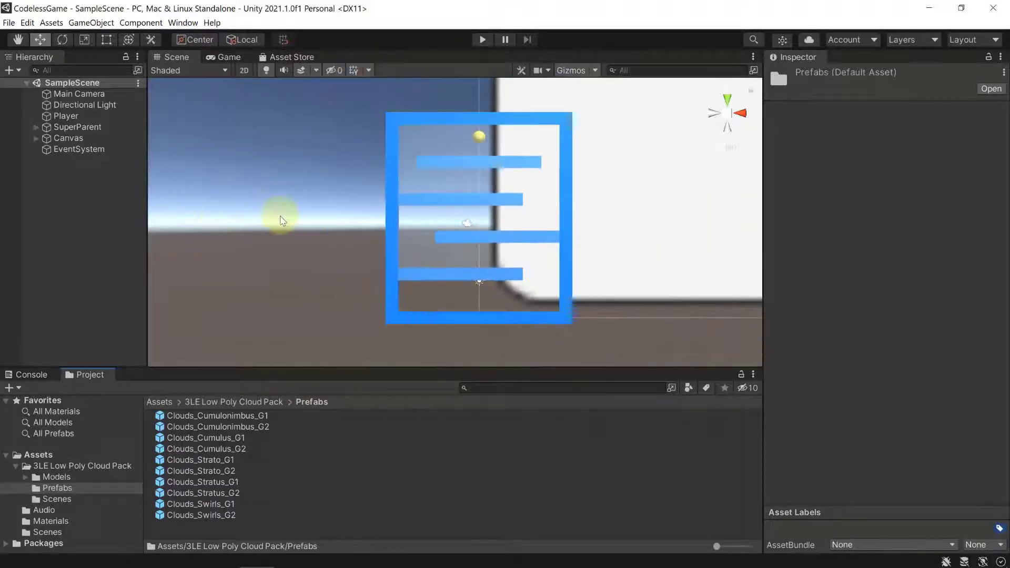
scroll(289, 220, "down", 4)
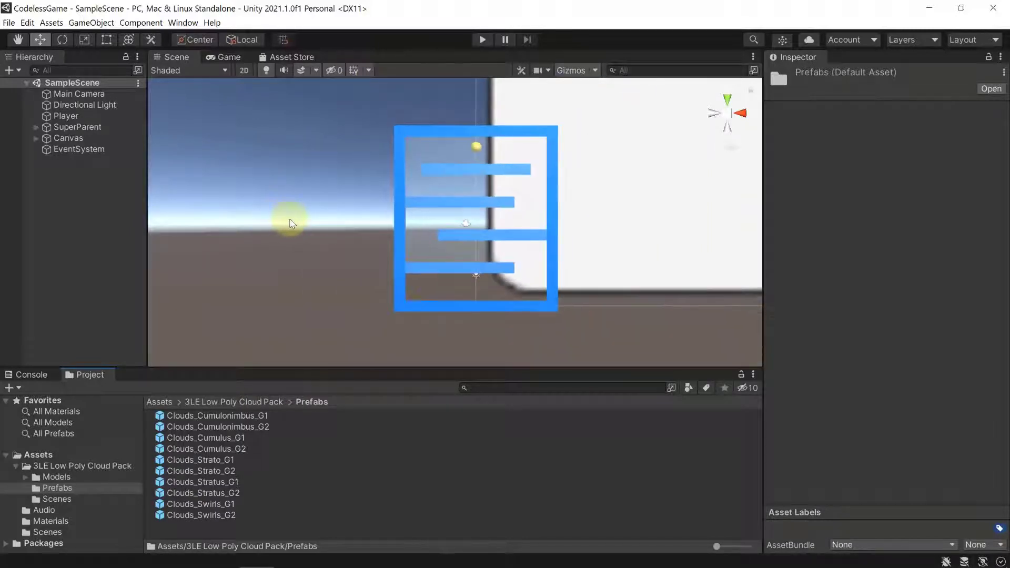
scroll(289, 220, "up", 3)
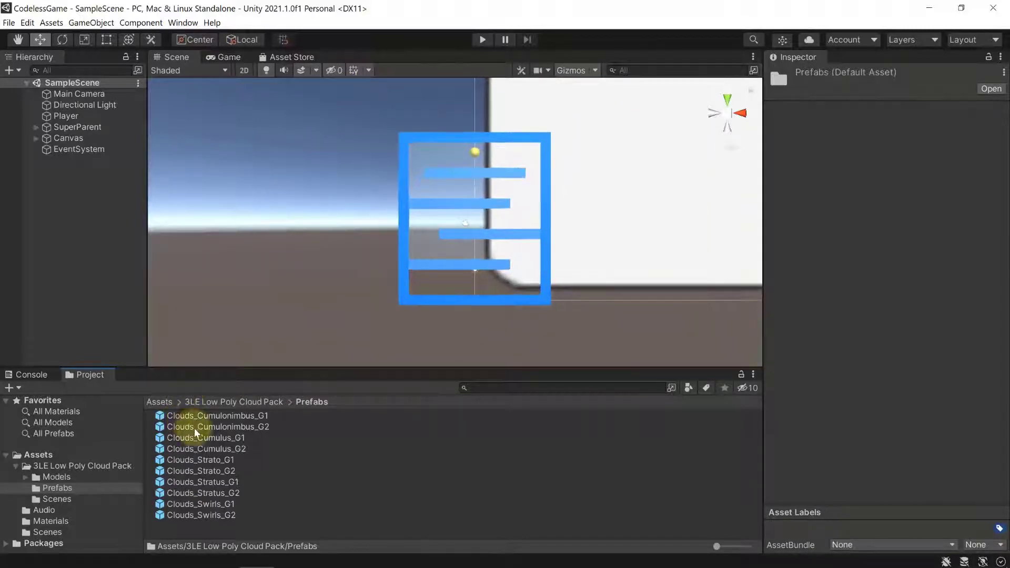
left_click(217, 417)
left_click_drag(204, 415, 362, 244)
scroll(370, 257, "down", 3)
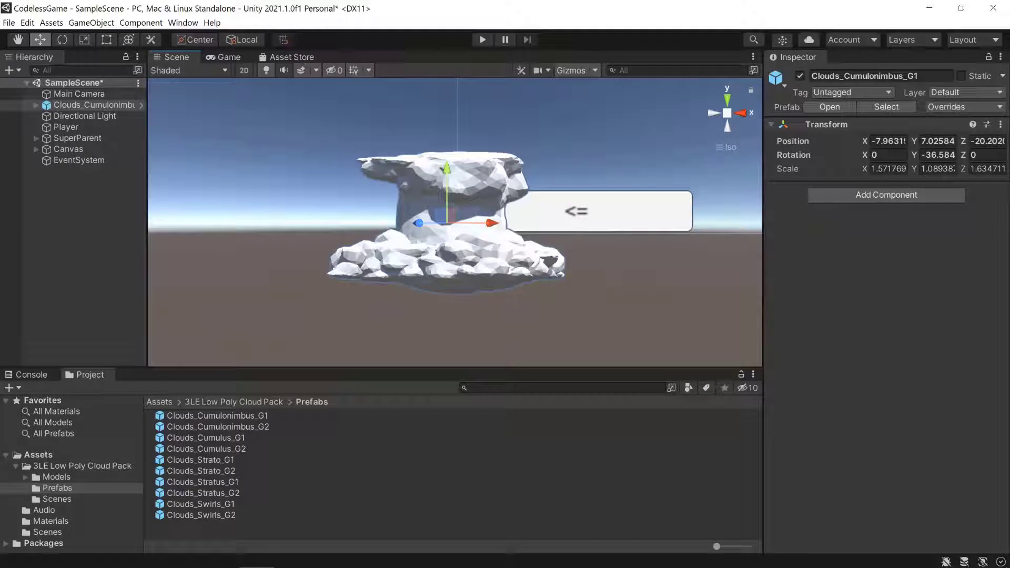
Step: Set the Clouds_Cumulonimbus_G1 cloud's position to 0, 0, 0 and its Y rotation to 0
left_click(887, 141)
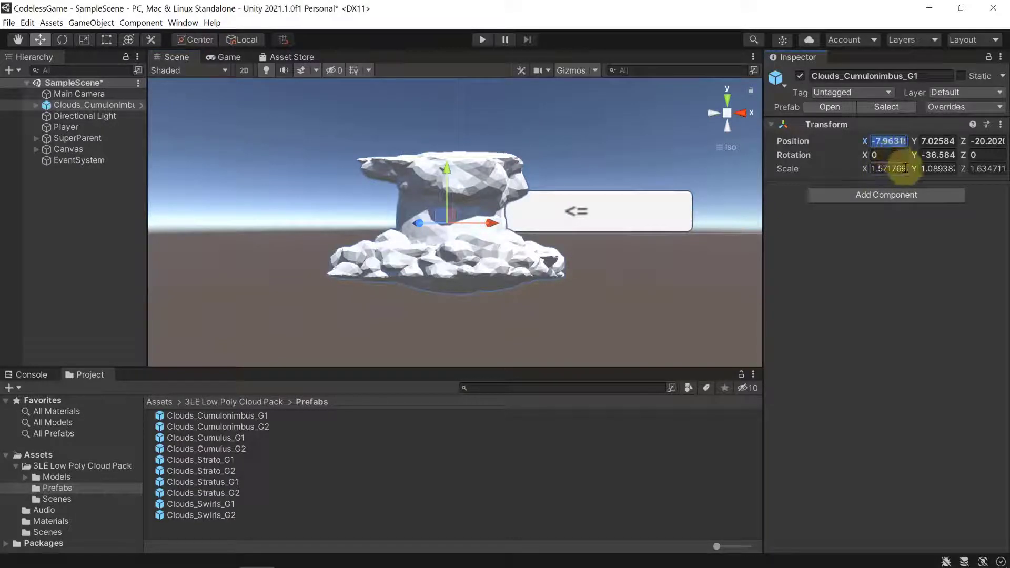
type("0")
key("Tab")
type("0")
key("Tab")
type("0")
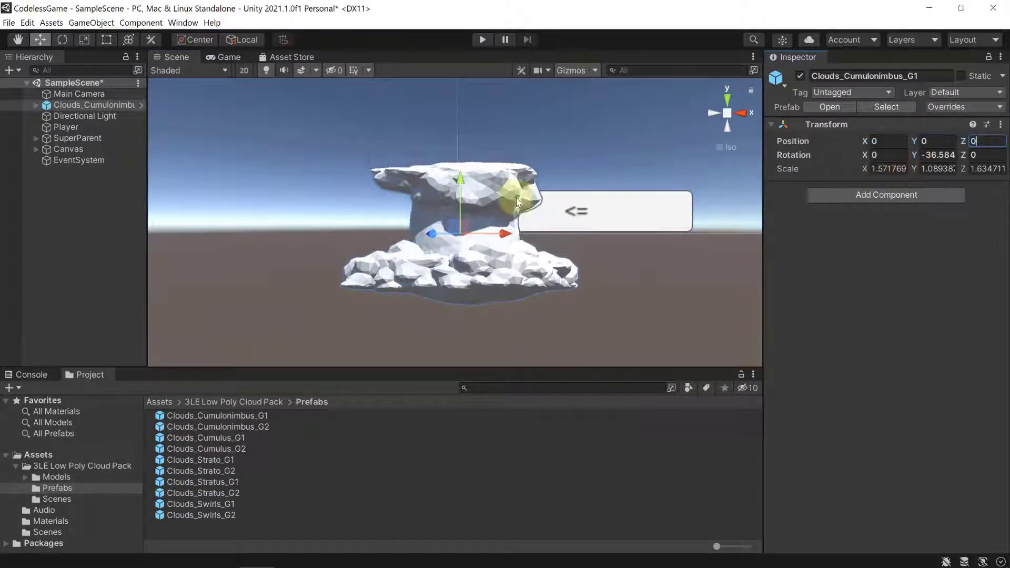
left_click(938, 155)
type("0")
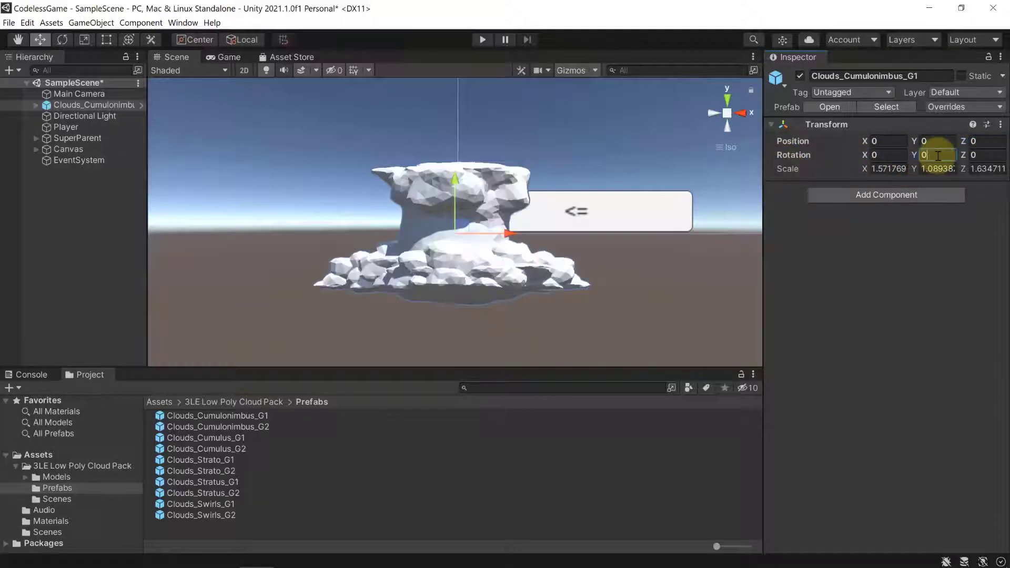
Step: Set the cloud's scale to 0.1 on the X, Y and Z axes
left_click(888, 168)
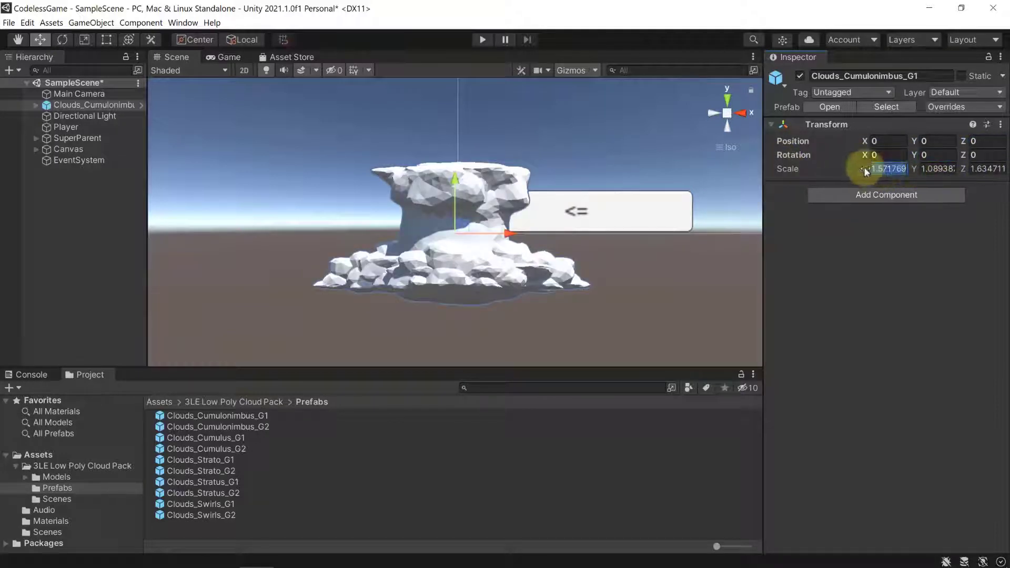
type("1.24")
left_click_drag(847, 168, 826, 171)
left_click(877, 169)
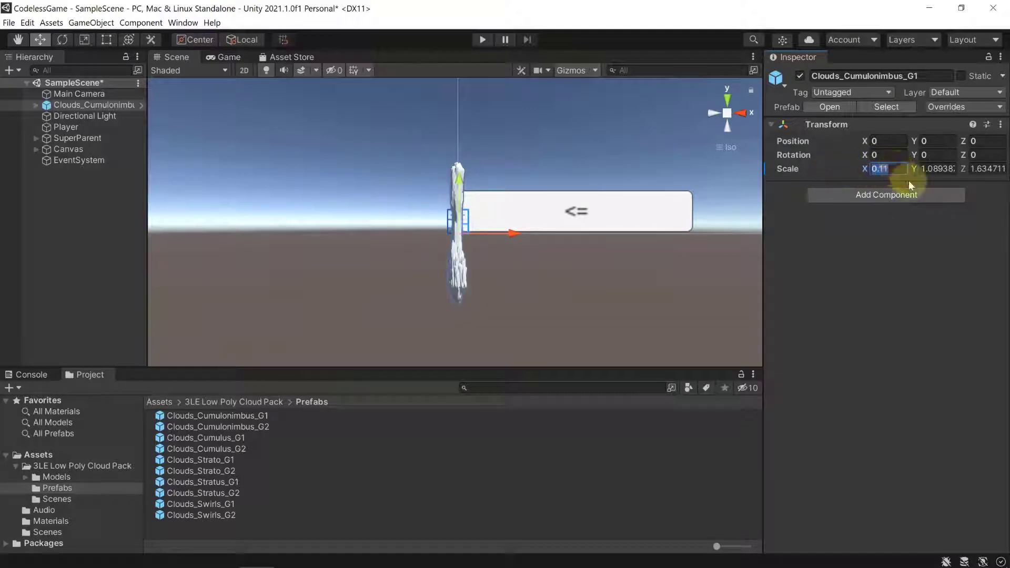
type("0.1")
key("Tab")
key("BackSpace")
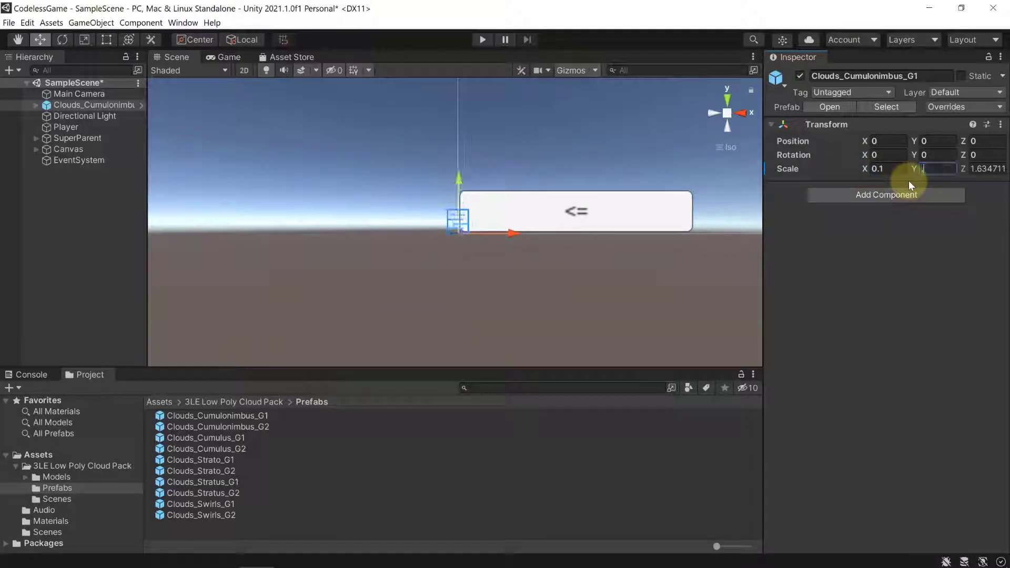
type("0.1")
key("Tab")
type(".1")
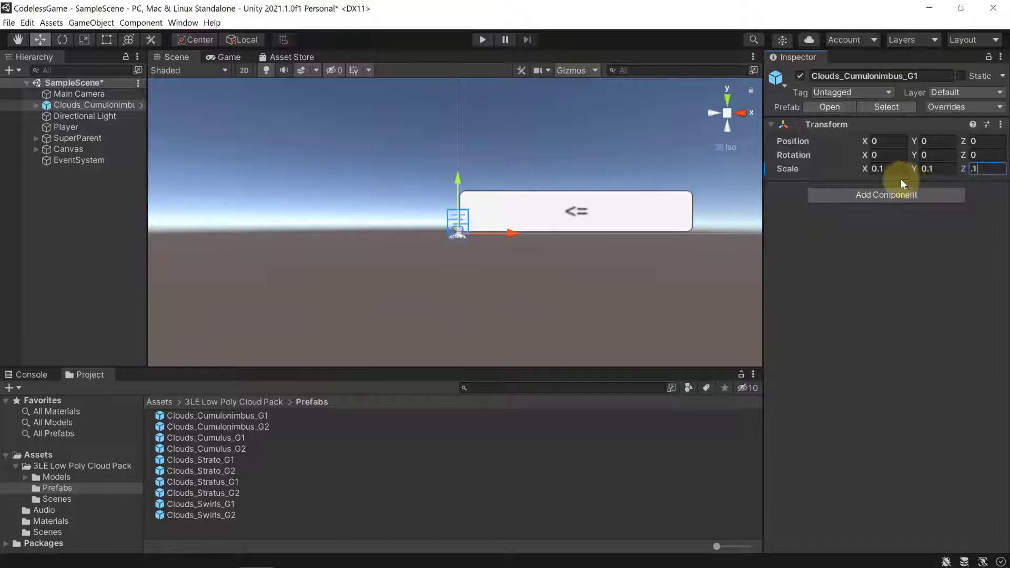
Step: Move the cloud up and behind the platforms to about Y 13.6, Z 12.2, and check it in the Game view
scroll(461, 231, "up", 8)
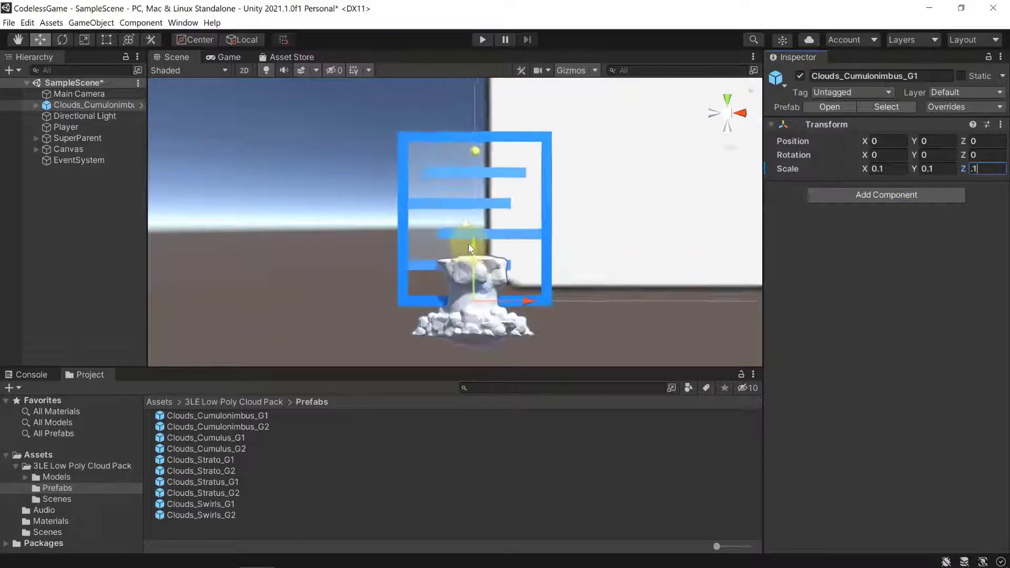
scroll(469, 247, "up", 6)
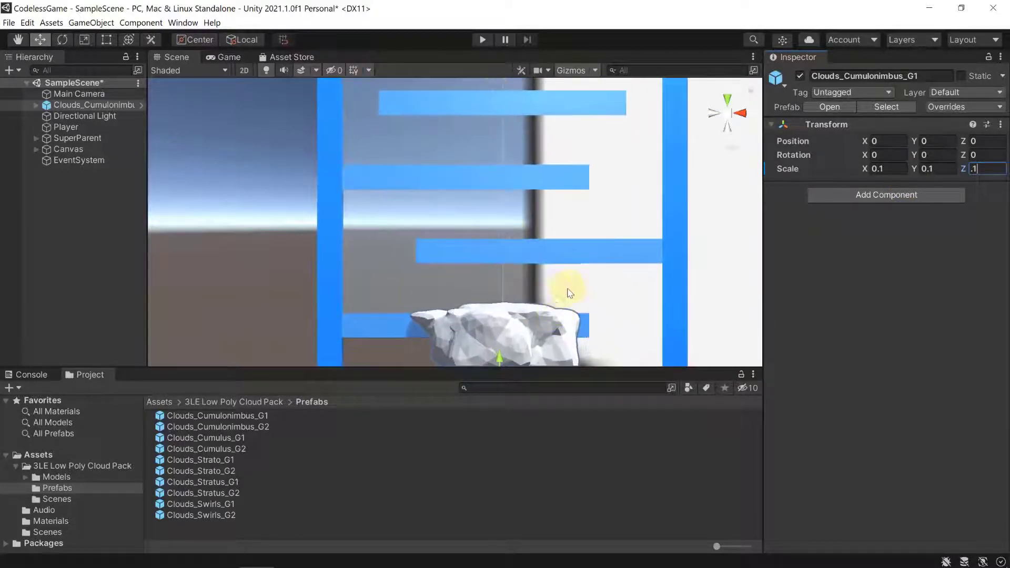
left_click_drag(569, 293, 309, 264, "alt")
scroll(558, 300, "down", 5)
left_click_drag(525, 315, 600, 94)
left_click_drag(402, 140, 530, 162, "alt")
left_click(226, 58)
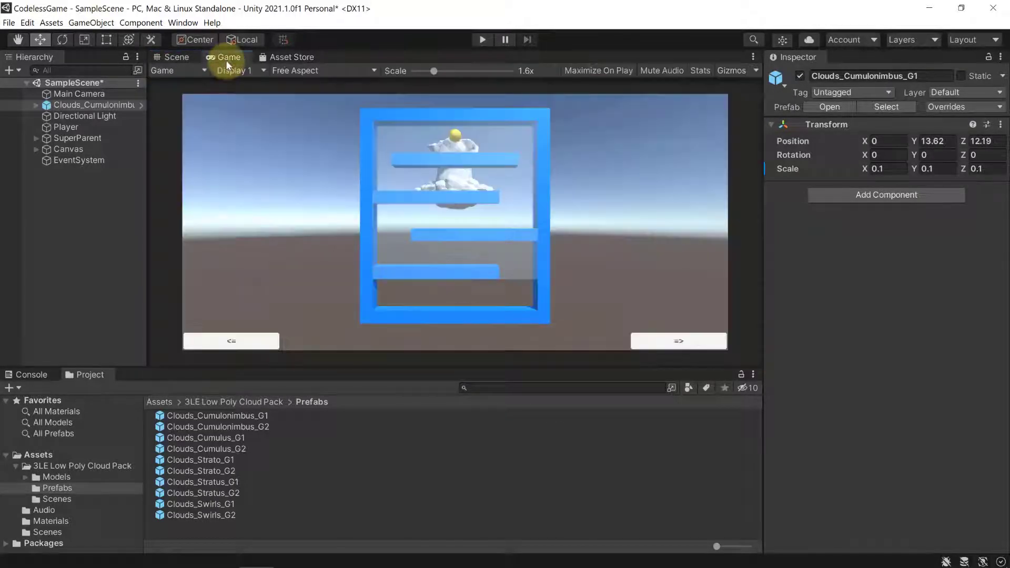
Step: Move the Clouds_Cumulonimbus_G1 cloud sideways to about X -16.8, beside the level frame, and check it in the Game view
left_click(174, 57)
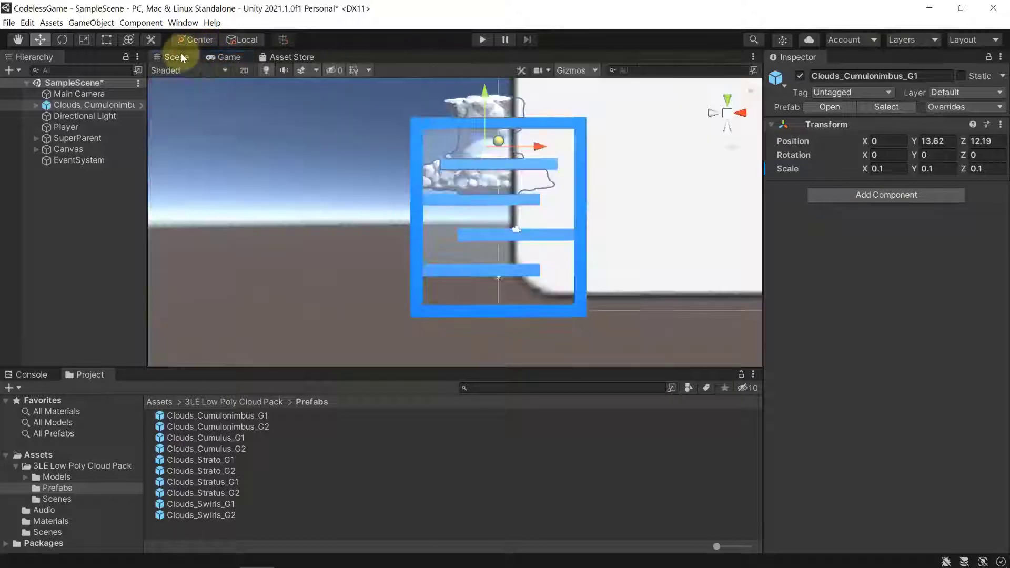
left_click_drag(531, 147, 343, 147)
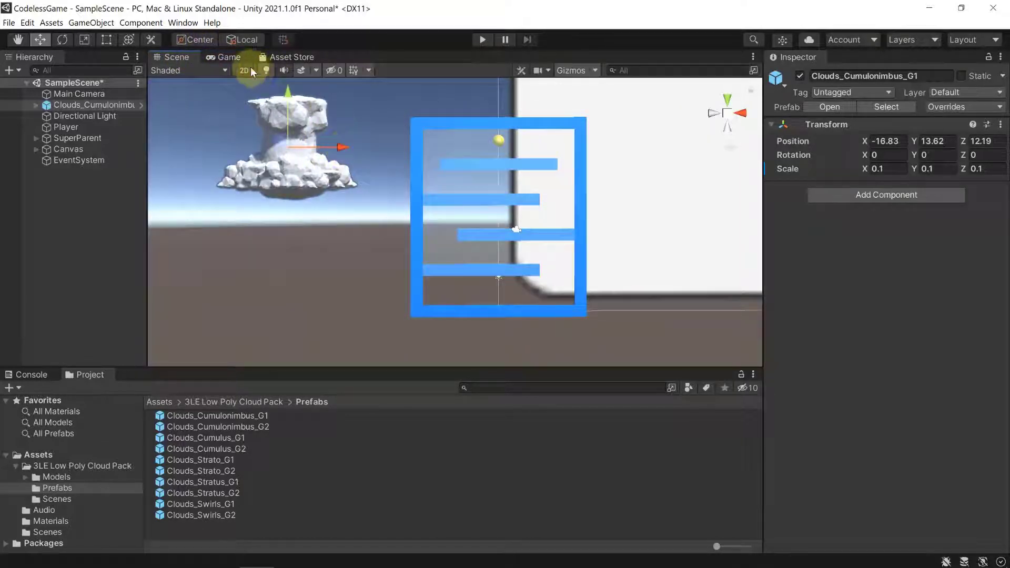
key("ctrl+2")
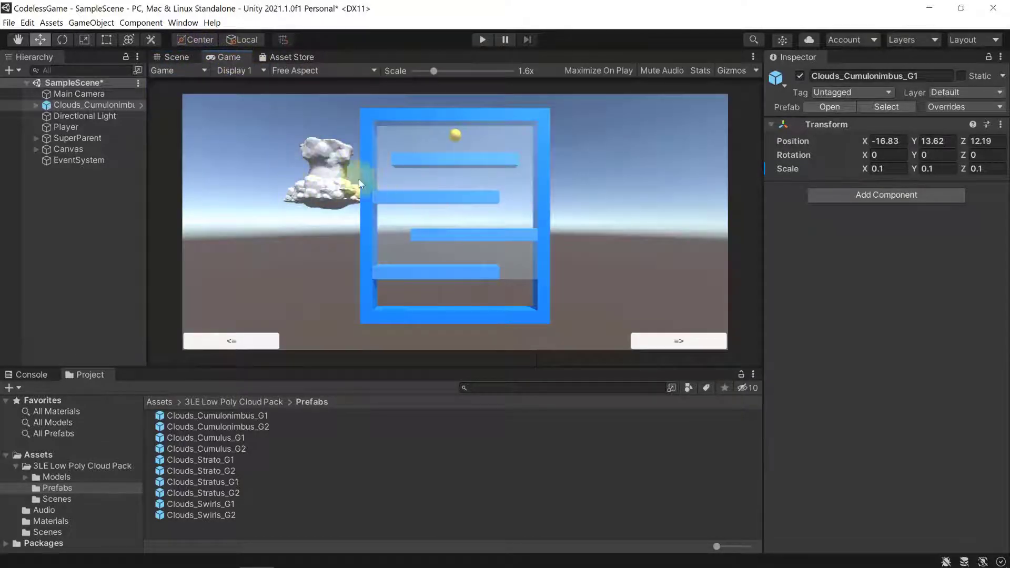
Step: Place the Clouds_Strato_G2 prefab in the scene and view it from the side of the level
left_click(176, 56)
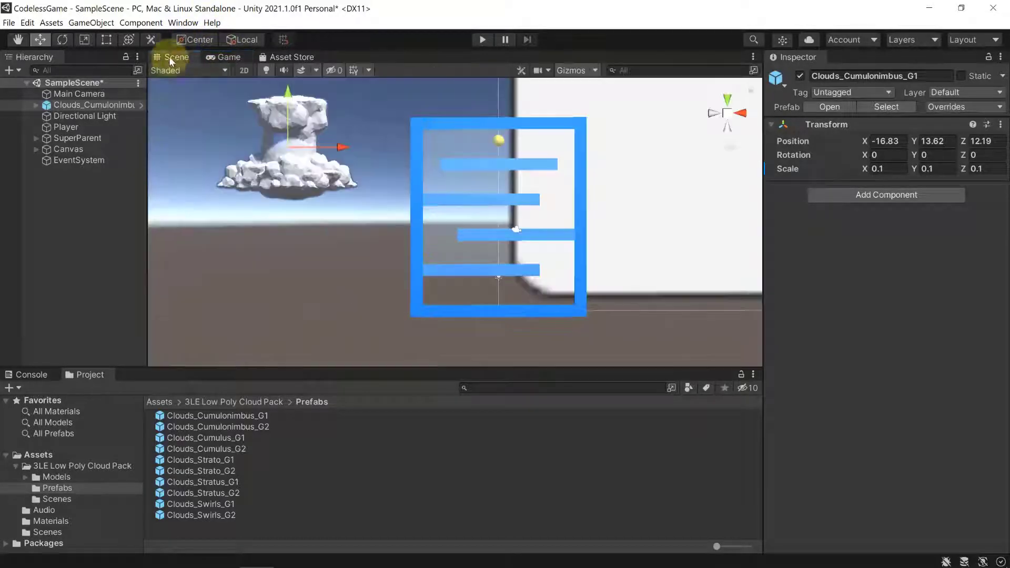
left_click_drag(200, 471, 734, 121)
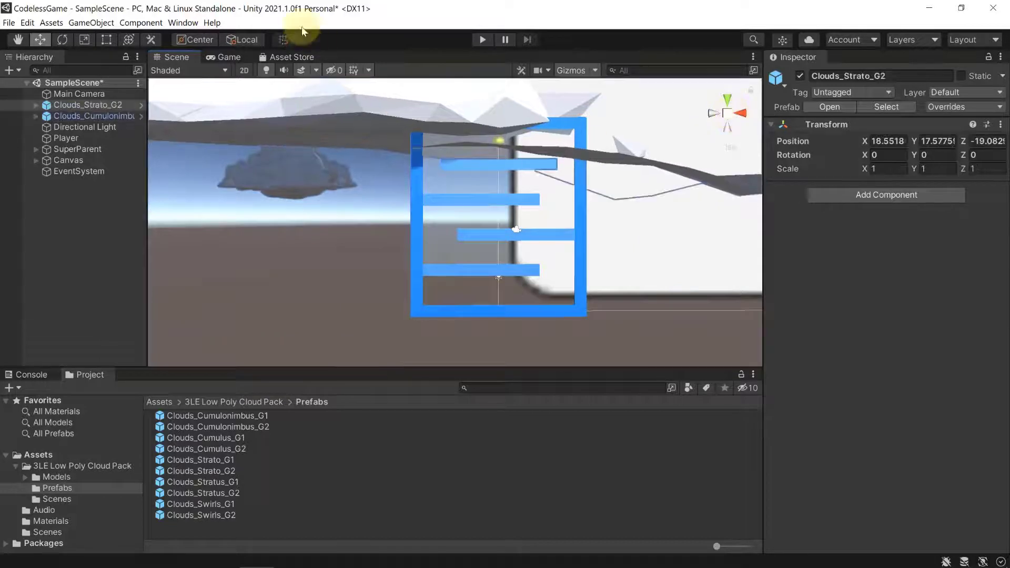
scroll(505, 260, "down", 2)
left_click_drag(504, 257, 158, 315, "alt")
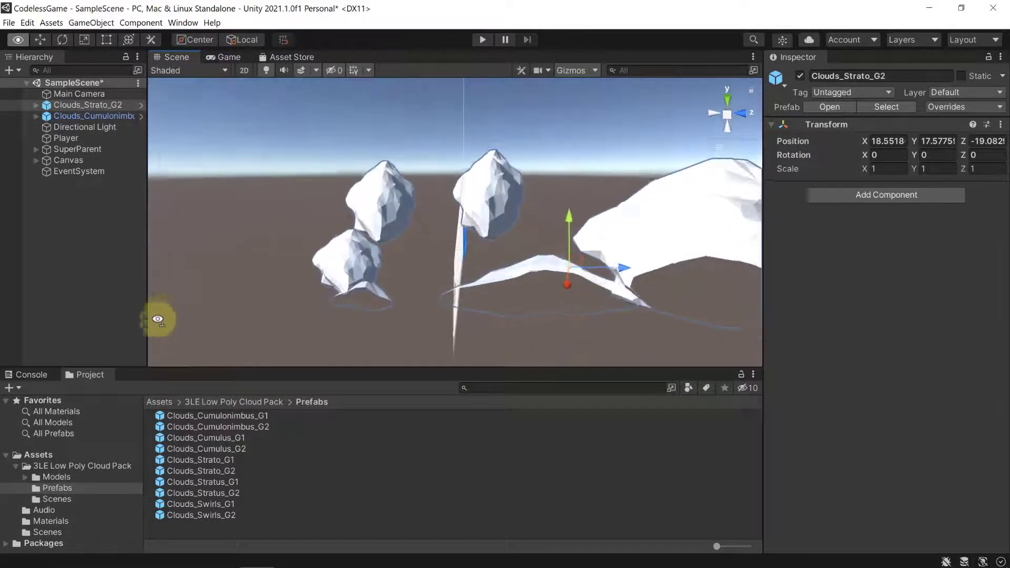
Step: Move the Clouds_Strato_G2 clouds behind the level to about X -49.4, Z 57.5, and check them in the Game view
left_click_drag(573, 279, 537, 231)
left_click_drag(547, 269, 654, 289)
left_click_drag(594, 169, 600, 168)
right_click_drag(599, 168, 520, 130)
key("ctrl+z")
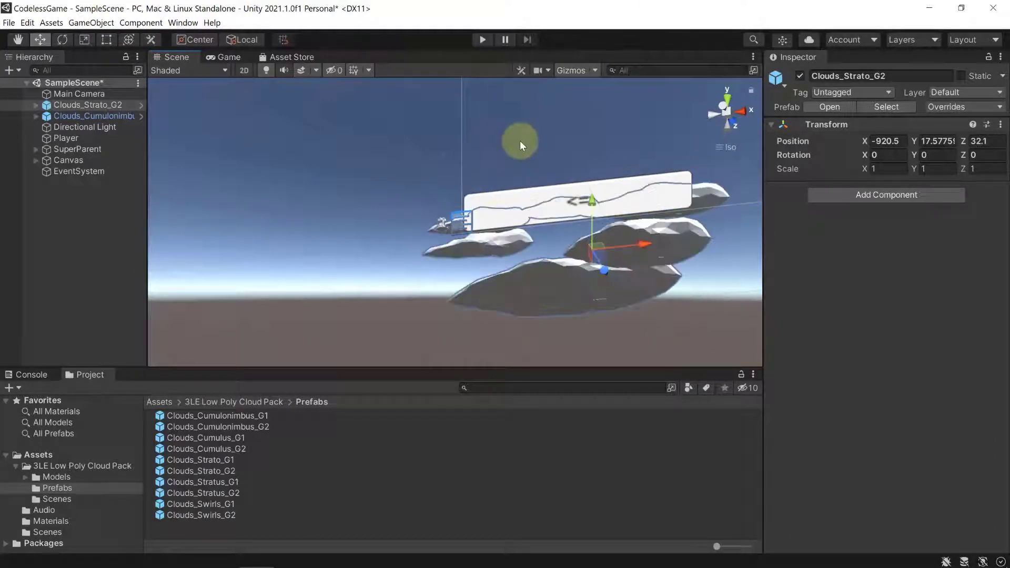
right_click_drag(620, 283, 332, 463)
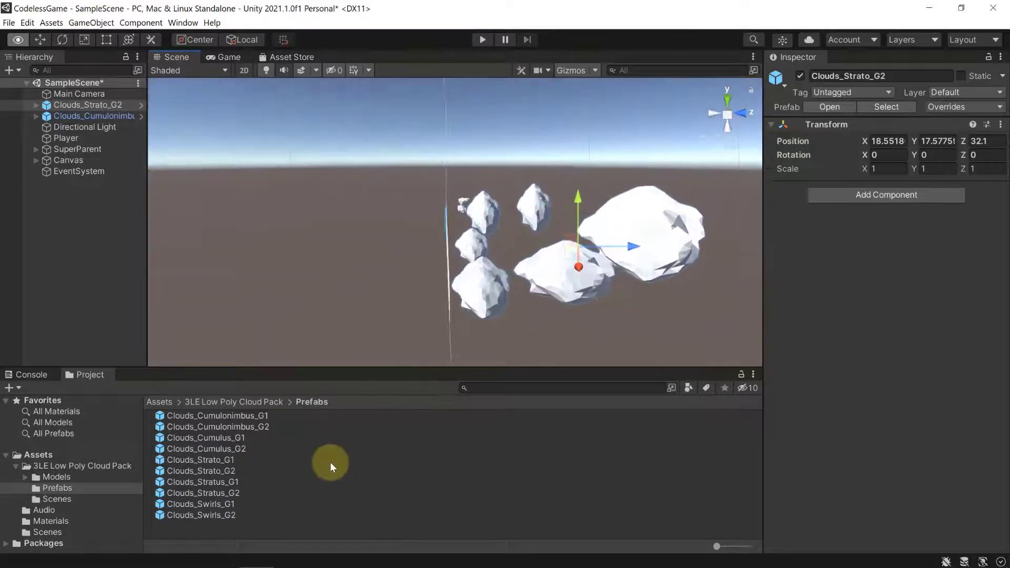
left_click_drag(626, 246, 511, 204)
right_click_drag(511, 204, 543, 190)
left_click(225, 57)
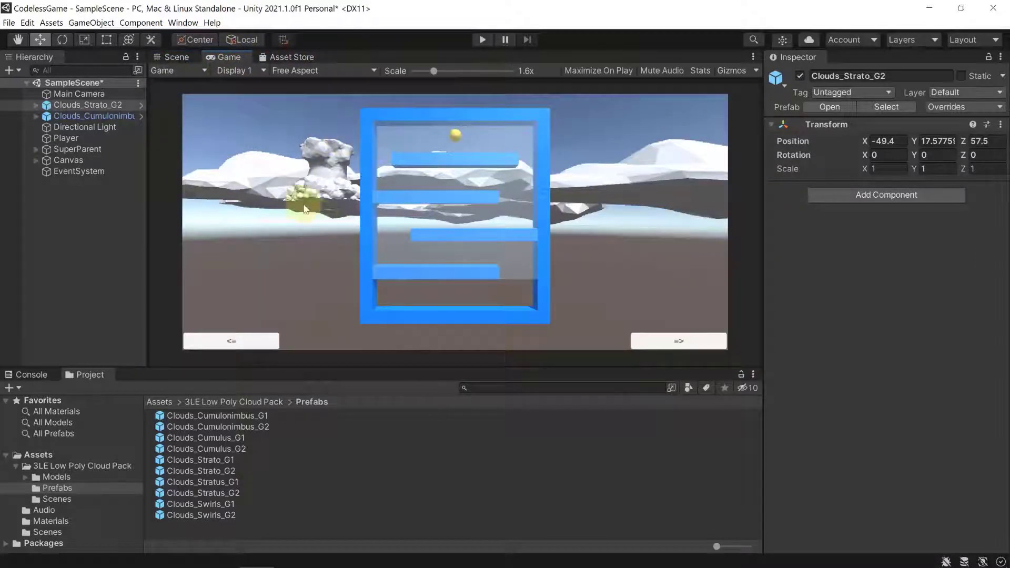
Step: Rotate the Clouds_Strato_G2 clouds to about X -16.58, Y 0.38, and check them in the Game view
left_click(175, 58)
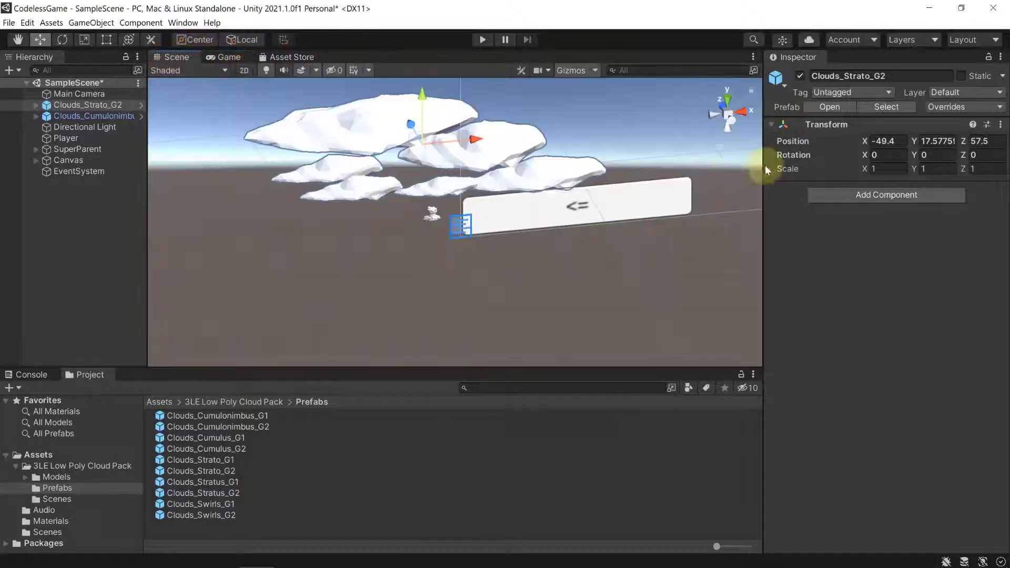
left_click_drag(913, 157, 474, 158)
left_click(207, 56)
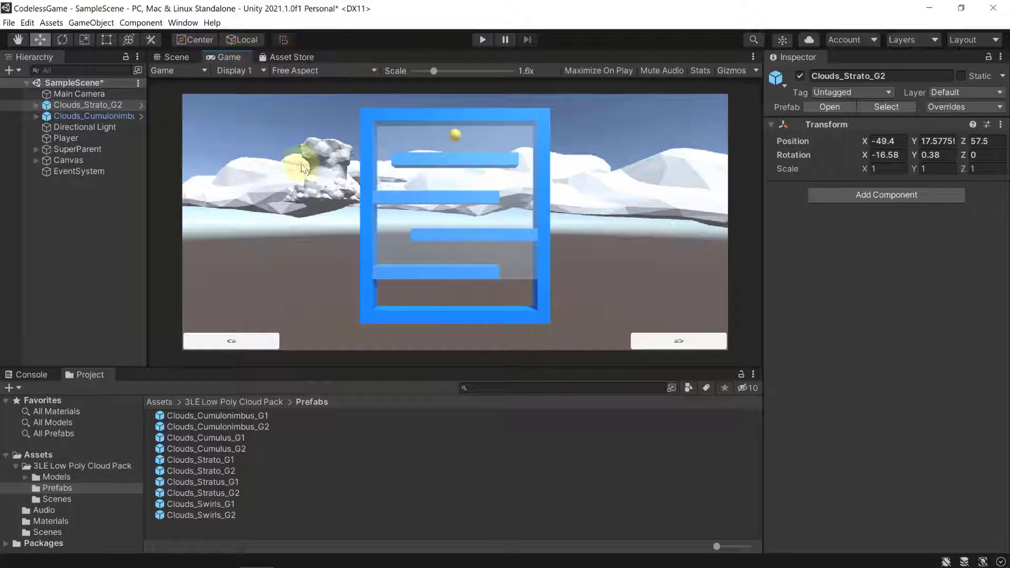
Step: Place the Clouds_Swirls_G2 prefab in the scene
left_click(177, 57)
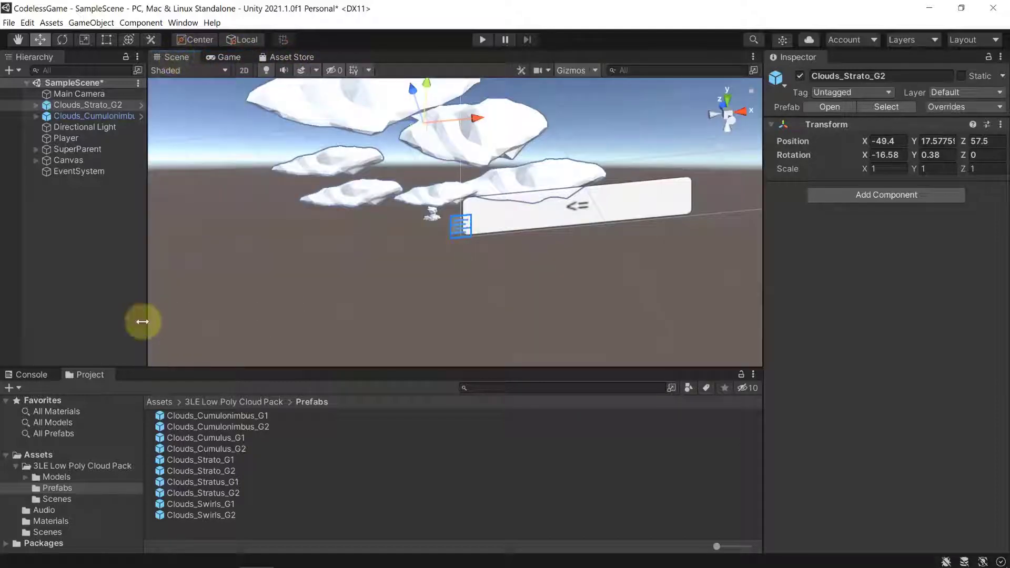
left_click_drag(197, 519, 339, 267)
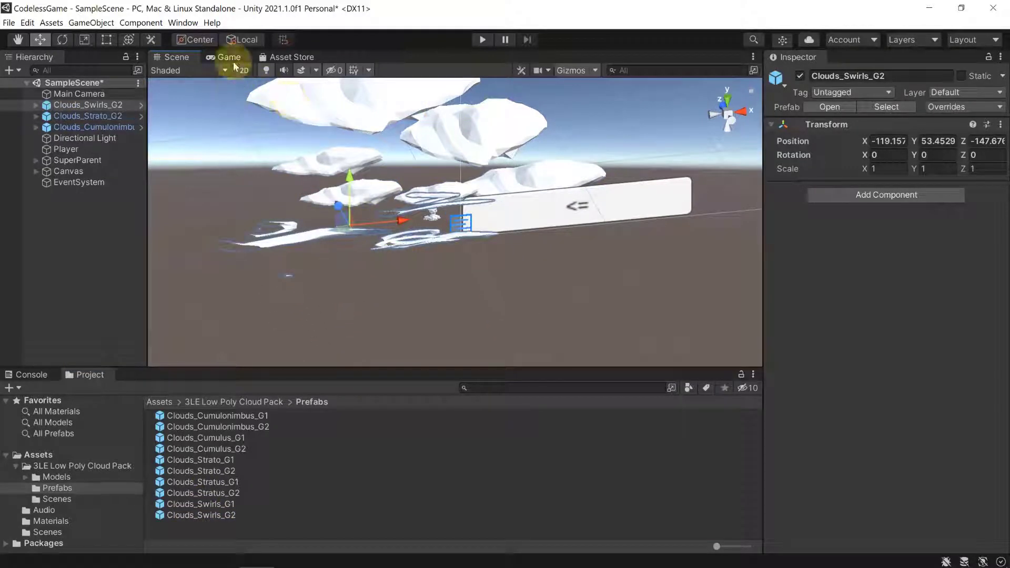
scroll(408, 237, "up", 5)
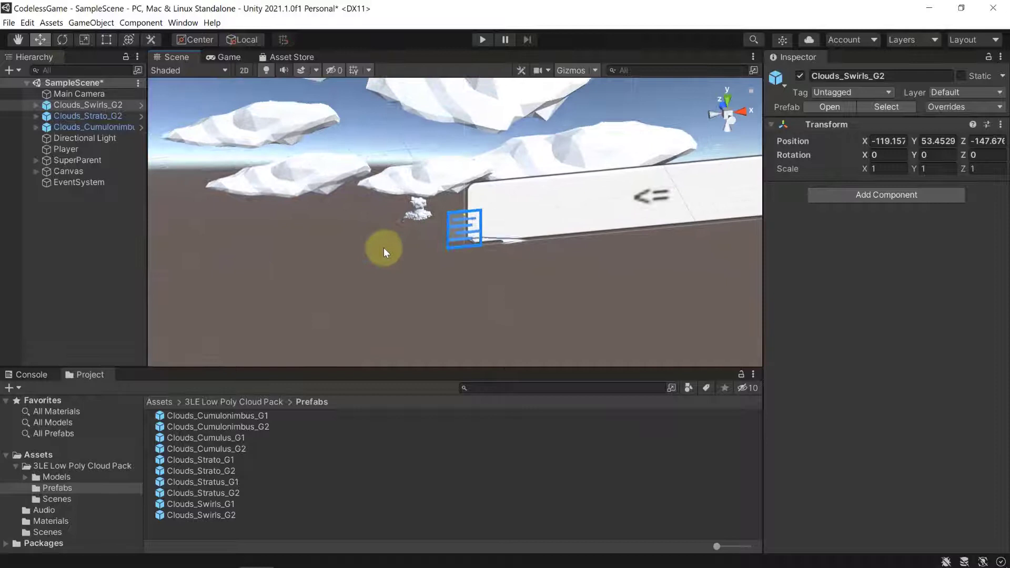
scroll(383, 248, "down", 5)
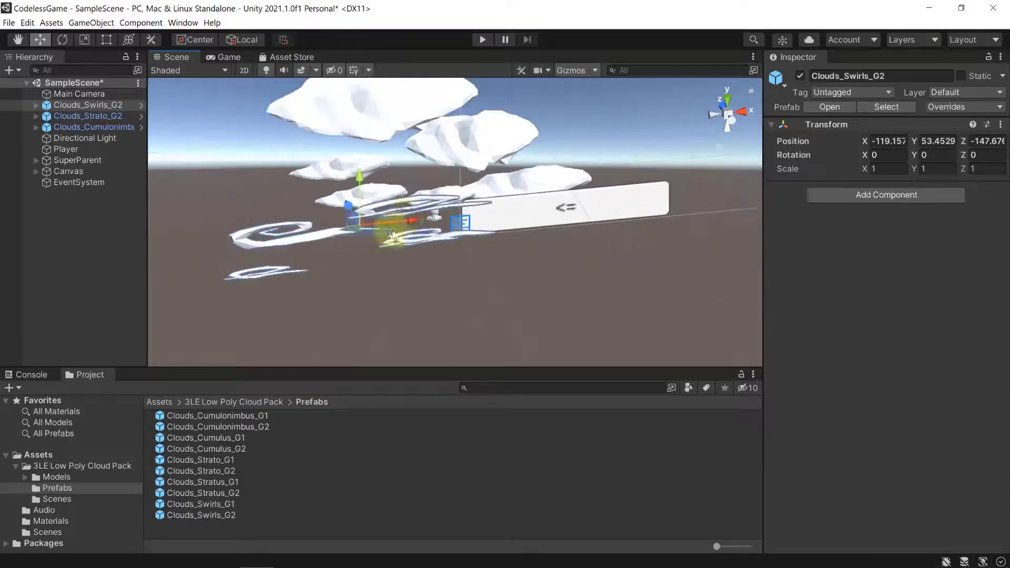
Step: Try moving the Clouds_Swirls_G2 clouds to about X -86.7, Z -144.1, checking the Game view along the way
left_click_drag(405, 219, 463, 216)
left_click(226, 57)
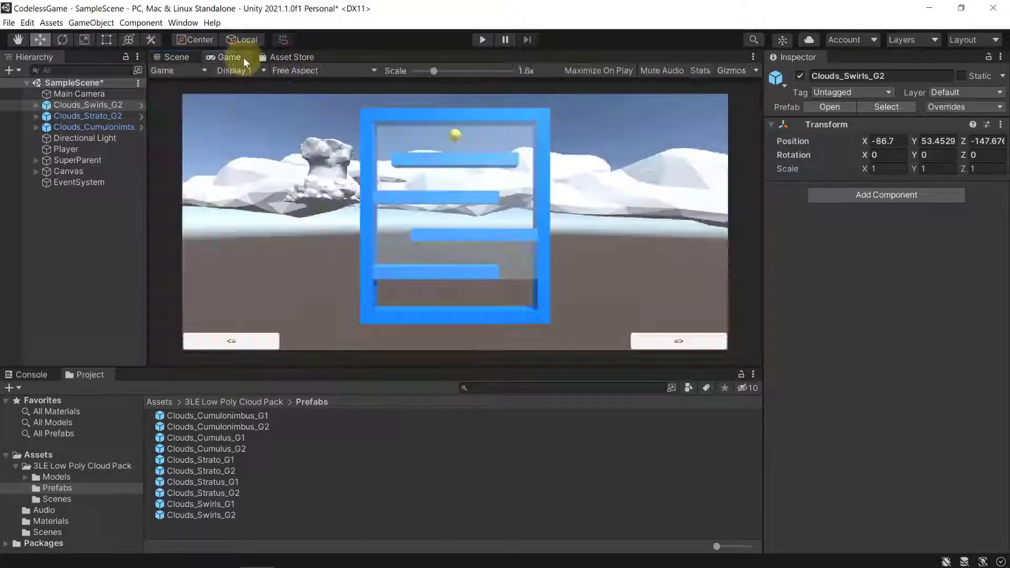
left_click(177, 58)
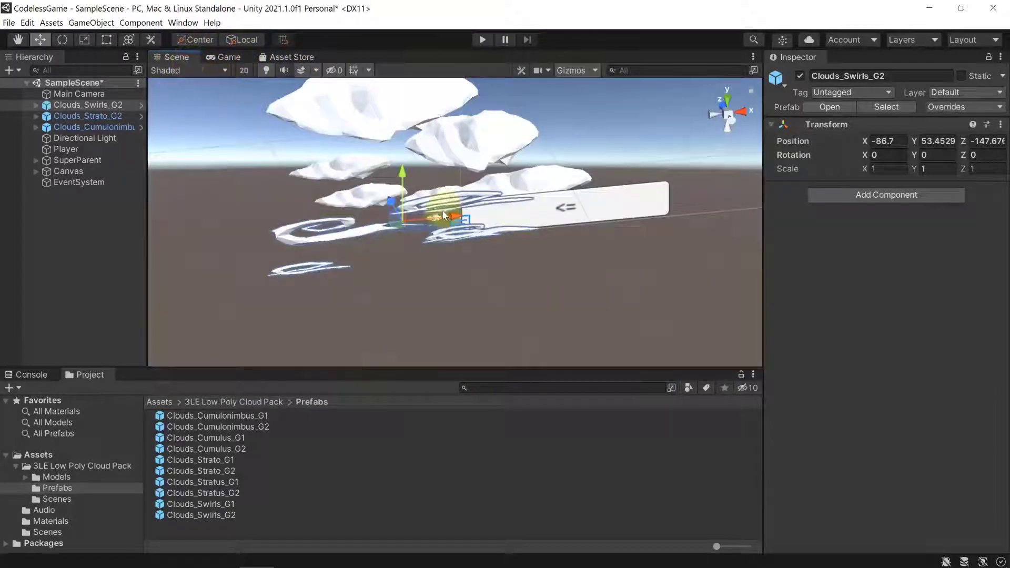
mouse_move(387, 201)
left_mouse_down()
mouse_move(378, 180)
mouse_move(397, 245)
mouse_move(393, 202)
mouse_move(400, 216)
left_mouse_up()
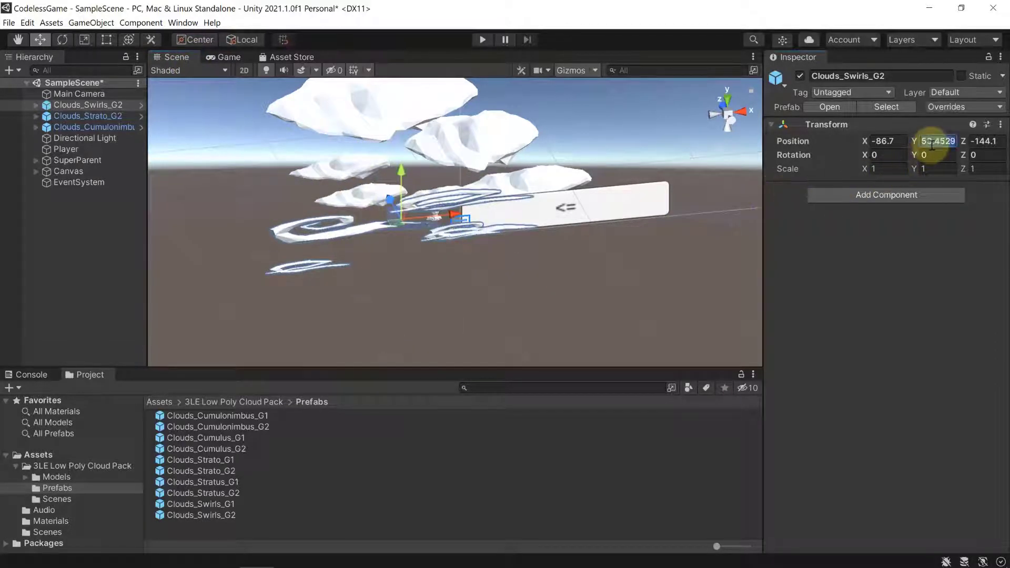
Step: Reset the Transform of Clouds_Swirls_G2 and check the clouds in the Game view
left_click(1000, 124)
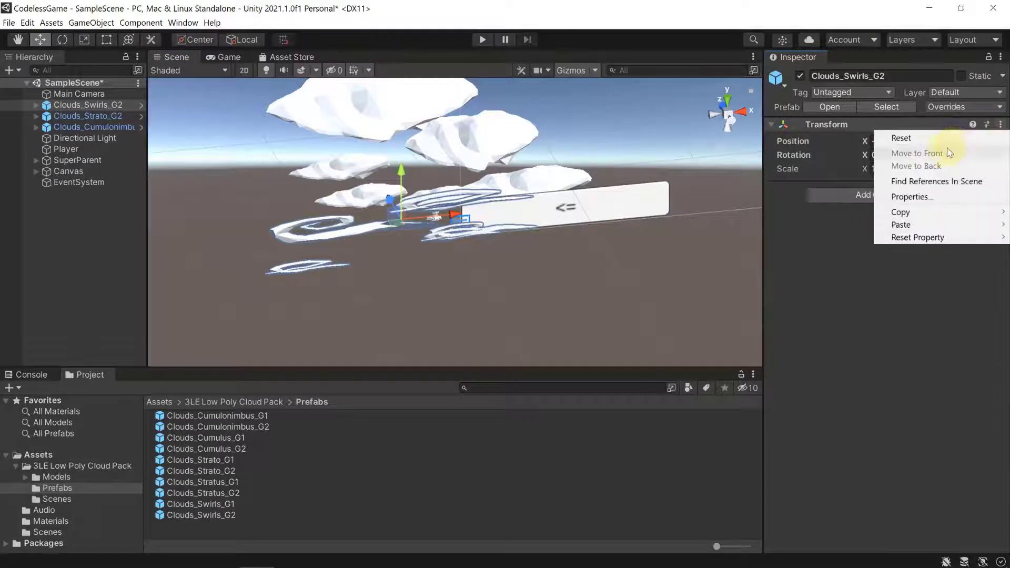
left_click(901, 138)
left_click(223, 57)
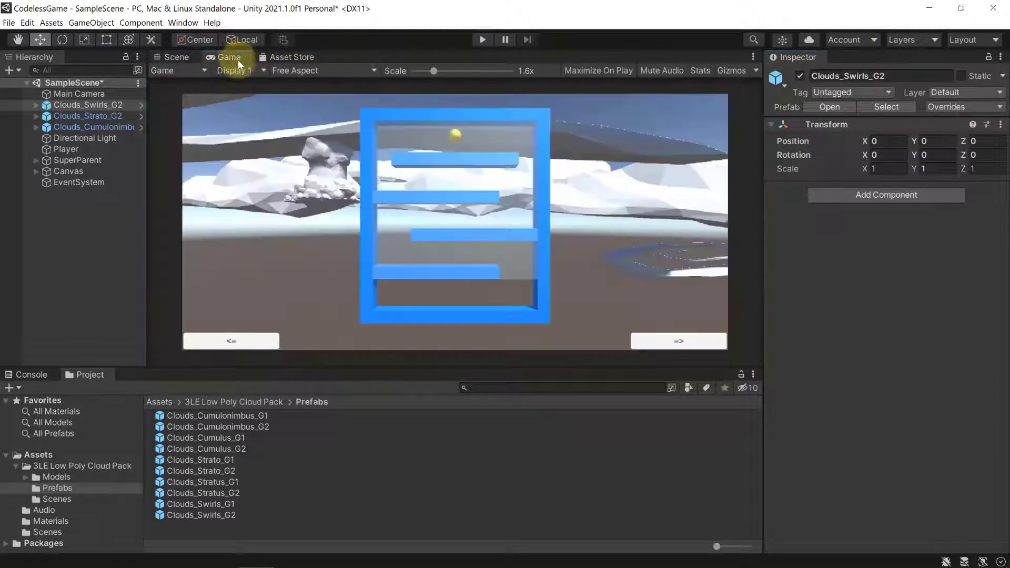
scroll(330, 239, "down", 3)
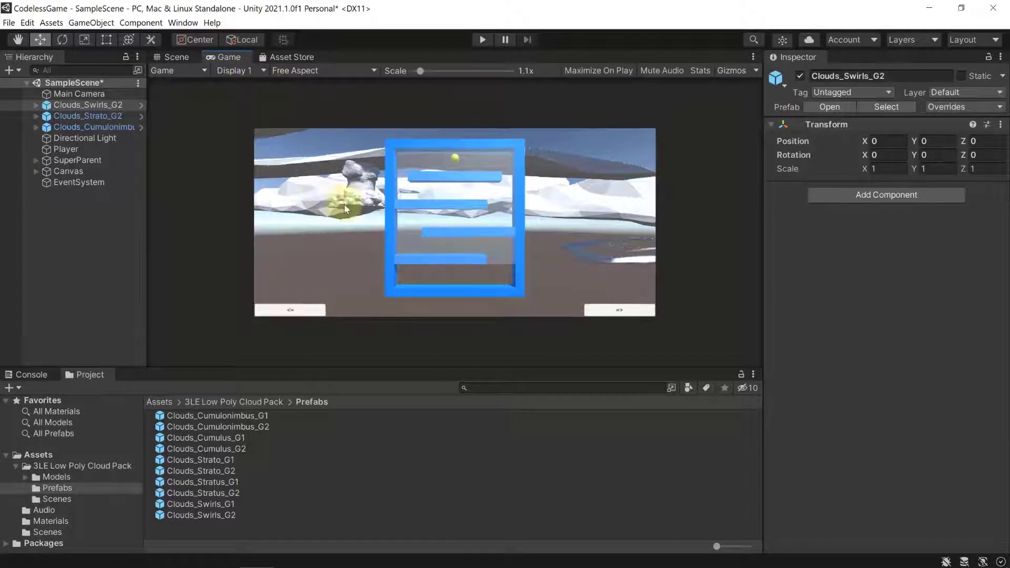
Step: Move the Clouds_Swirls_G2 clouds to about X -41.7, Z 9.5, and check them in the Game view
left_click(171, 57)
scroll(421, 210, "down", 3)
scroll(471, 223, "up", 6)
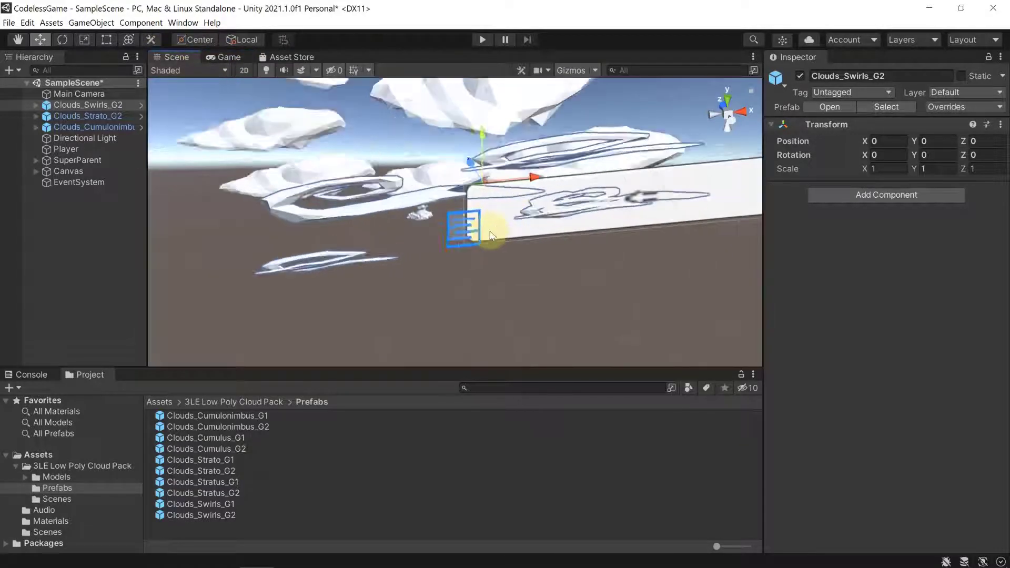
left_click_drag(498, 236, 194, 156, "alt")
left_click_drag(513, 187, 518, 153)
left_click(229, 57)
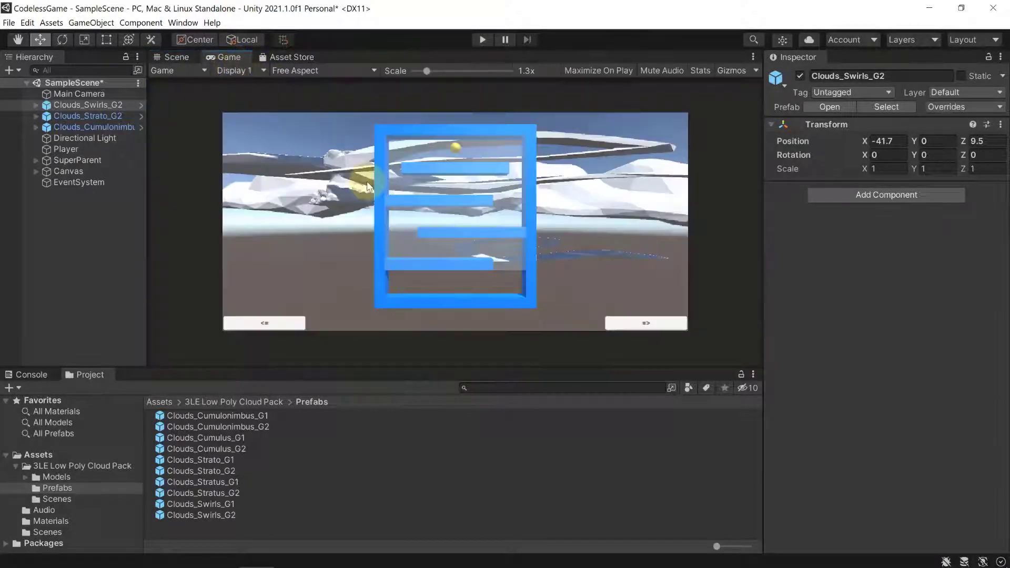
Step: Move the Clouds_Strato_G2 clouds to about X 50, Z 56.8, and check them in the Game view
left_click(174, 58)
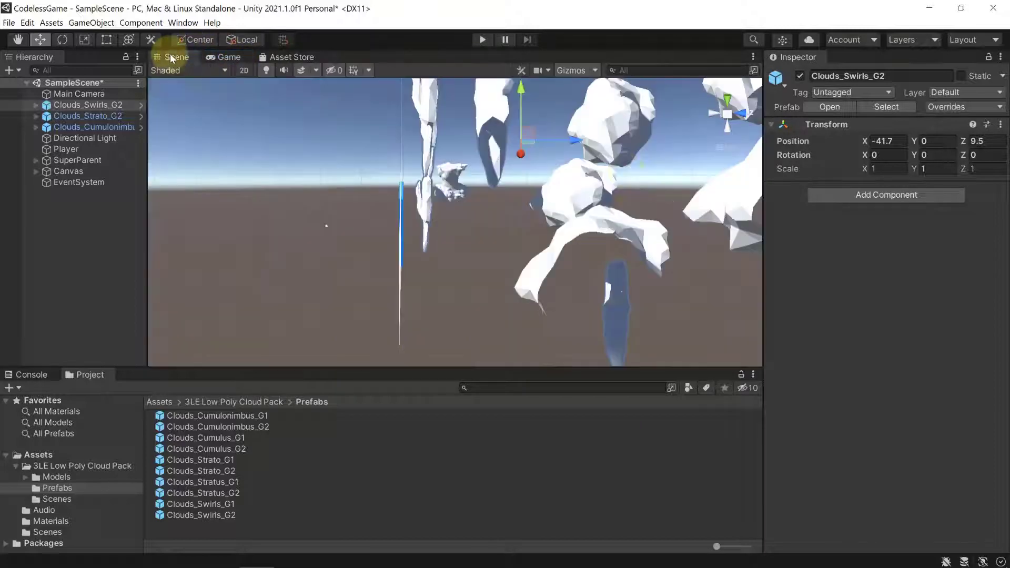
left_click(654, 244)
left_click_drag(461, 234, 513, 38, "alt")
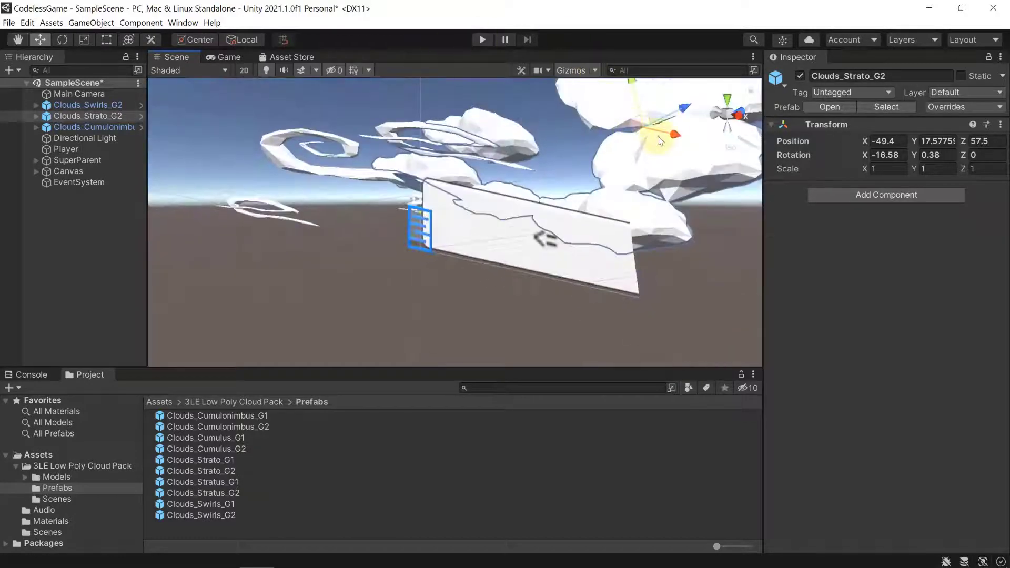
left_click_drag(671, 134, 815, 160)
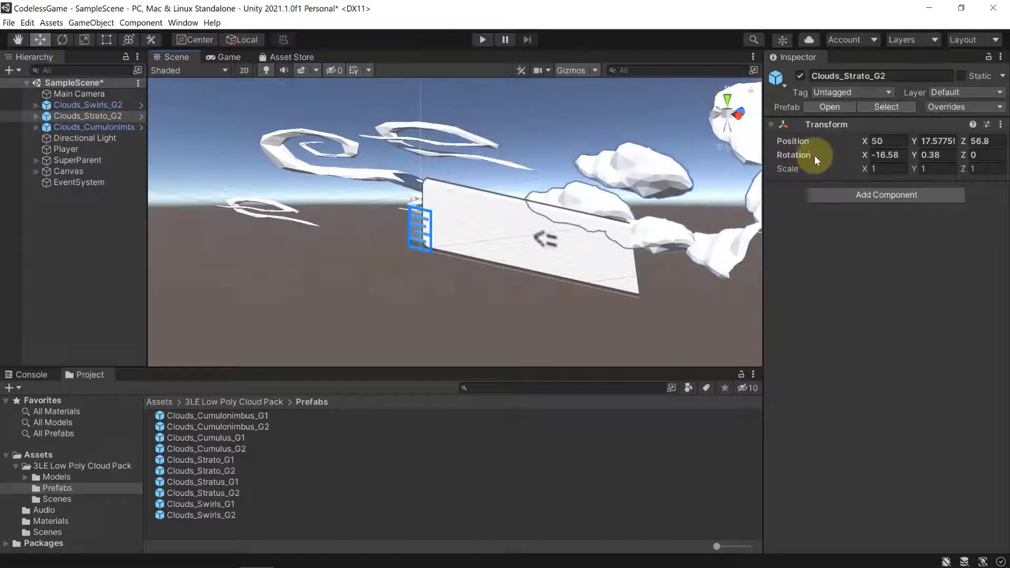
left_click(238, 57)
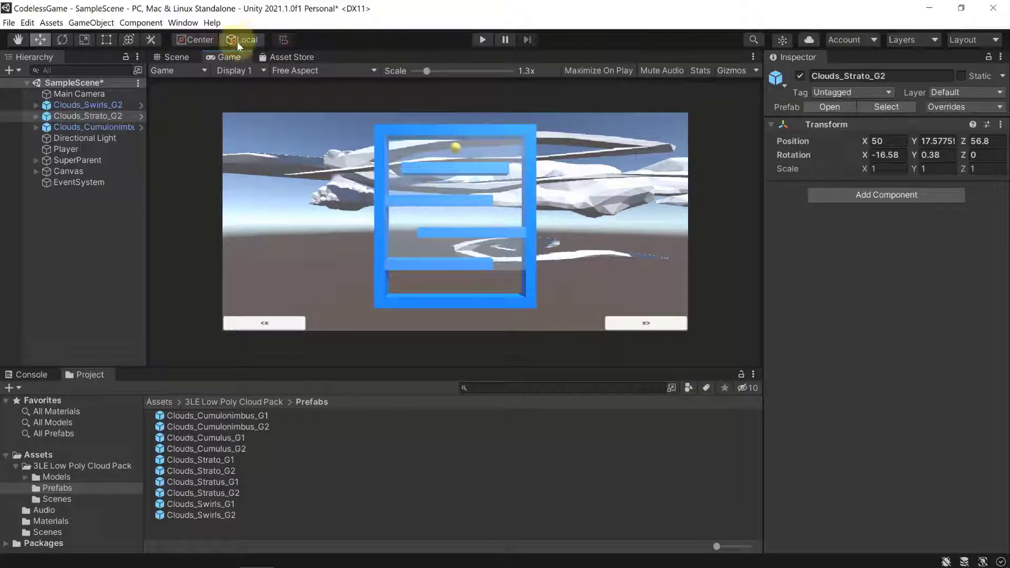
Step: Move the Clouds_Swirls_G2 clouds sideways to about X -92.2 and check them in the Game view
left_click(173, 57)
left_click(316, 138)
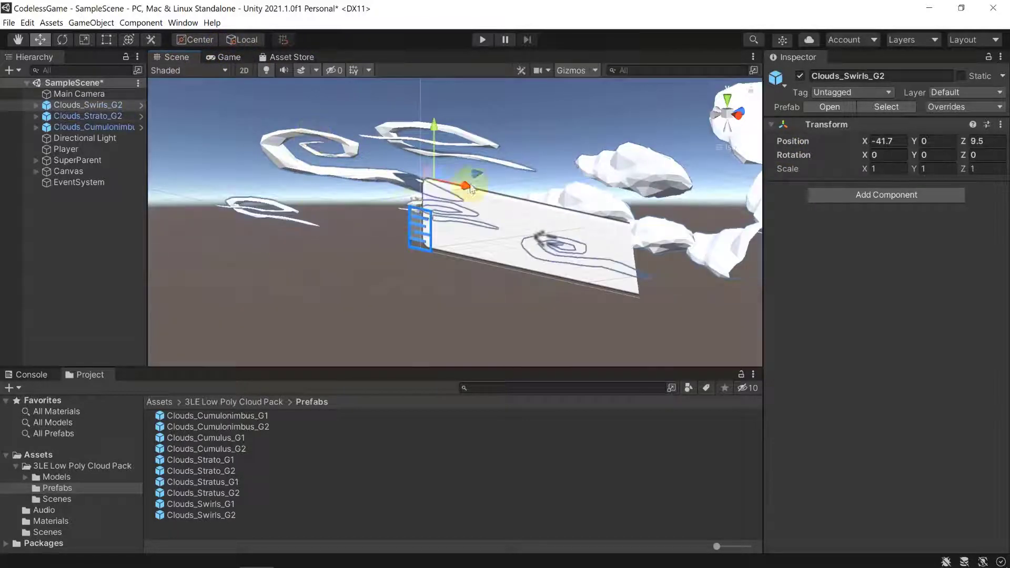
left_click_drag(466, 189, 387, 171)
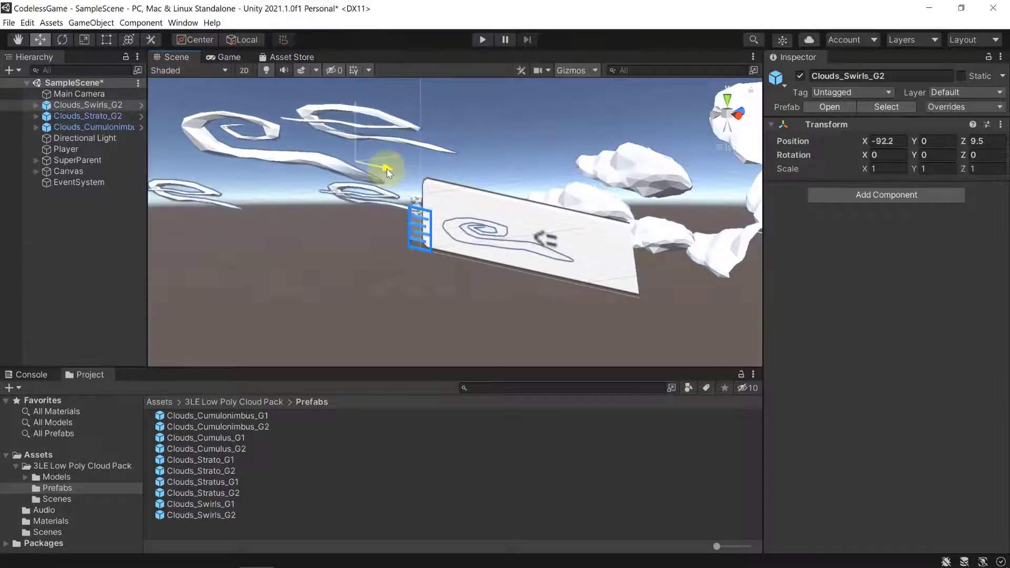
left_click(218, 56)
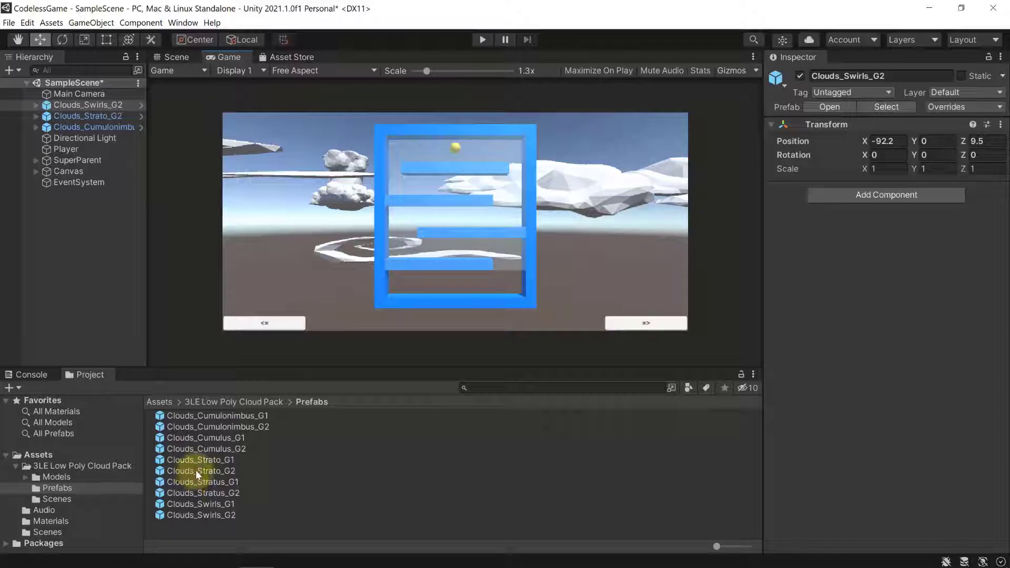
Step: Place the Clouds_Stratus_G2 prefab in the scene, leaving the existing prefab assets unreplaced
mouse_move(190, 470)
left_mouse_down()
mouse_move(536, 250)
mouse_move(465, 255)
mouse_move(167, 533)
mouse_move(178, 482)
left_mouse_up()
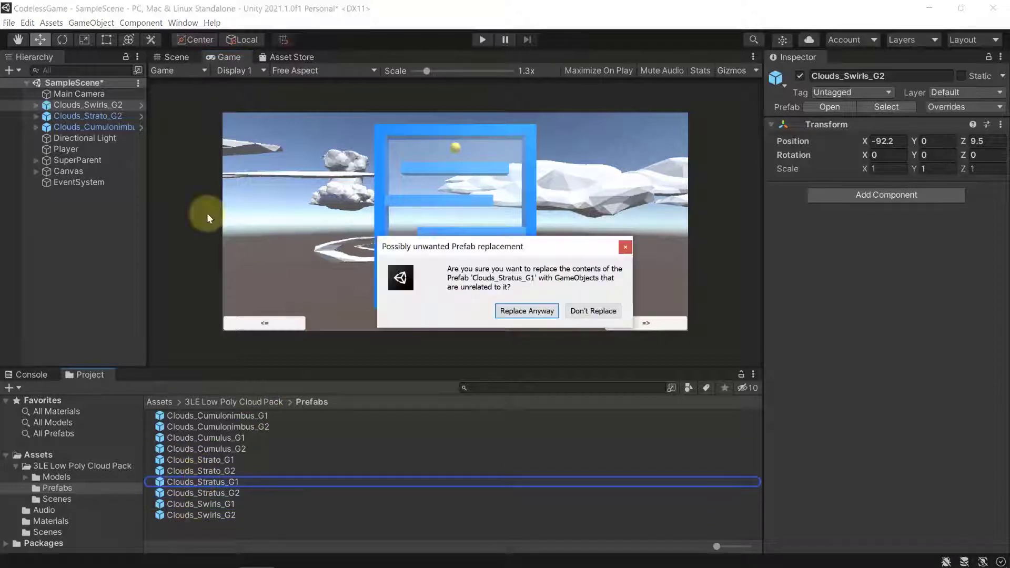
left_click(597, 311)
left_click(168, 57)
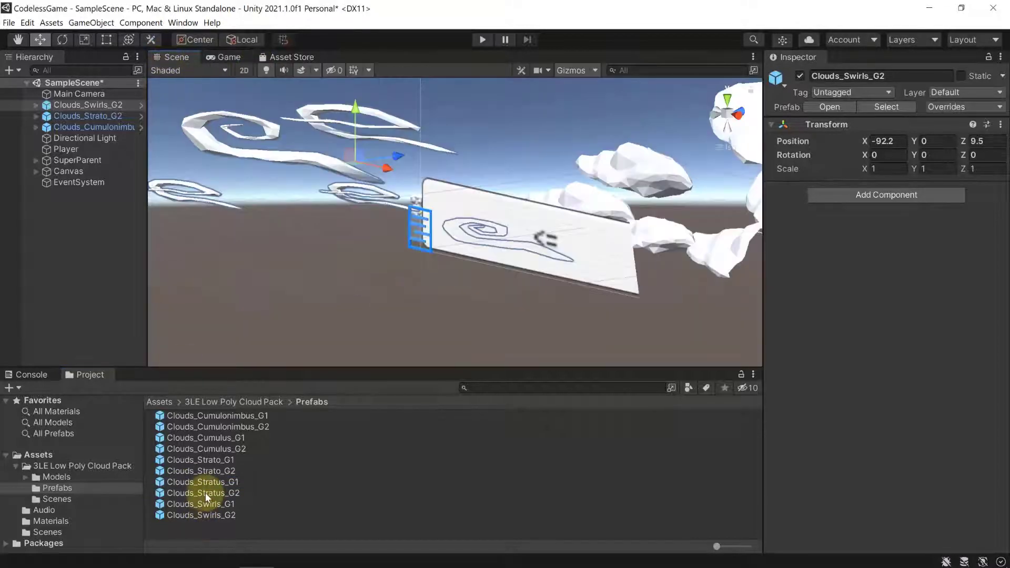
left_click_drag(205, 492, 507, 276)
scroll(424, 263, "up", 3)
scroll(424, 263, "up", 3)
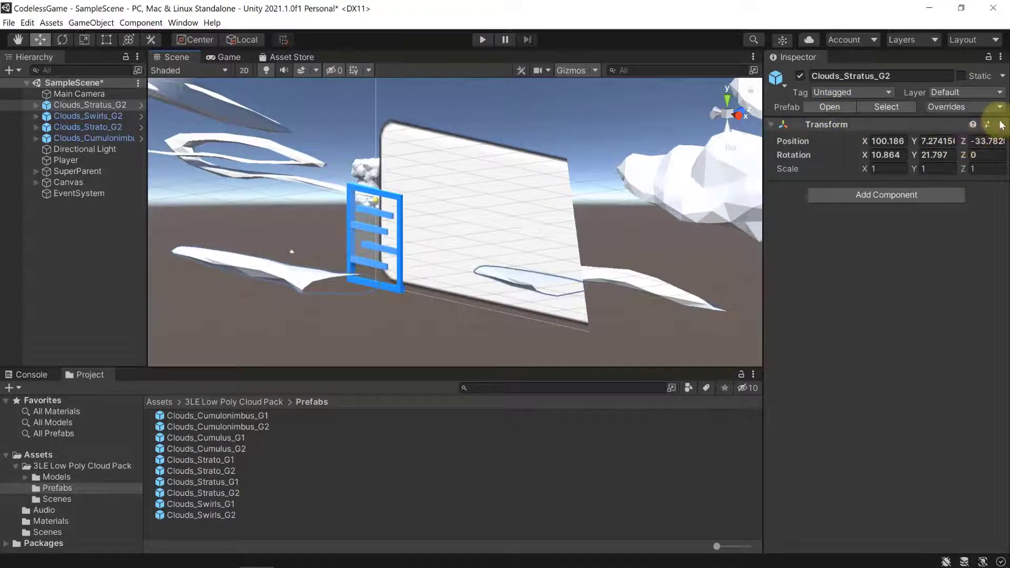
Step: Reset the transform of the whole Clouds_Stratus_G2 parent object
left_click(293, 276)
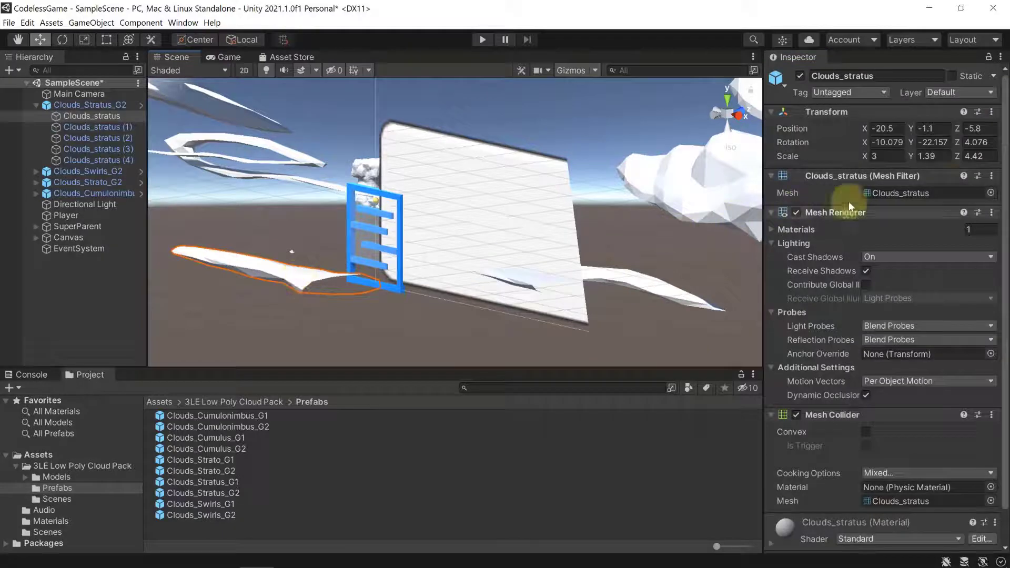
left_click(87, 105)
left_click(1000, 124)
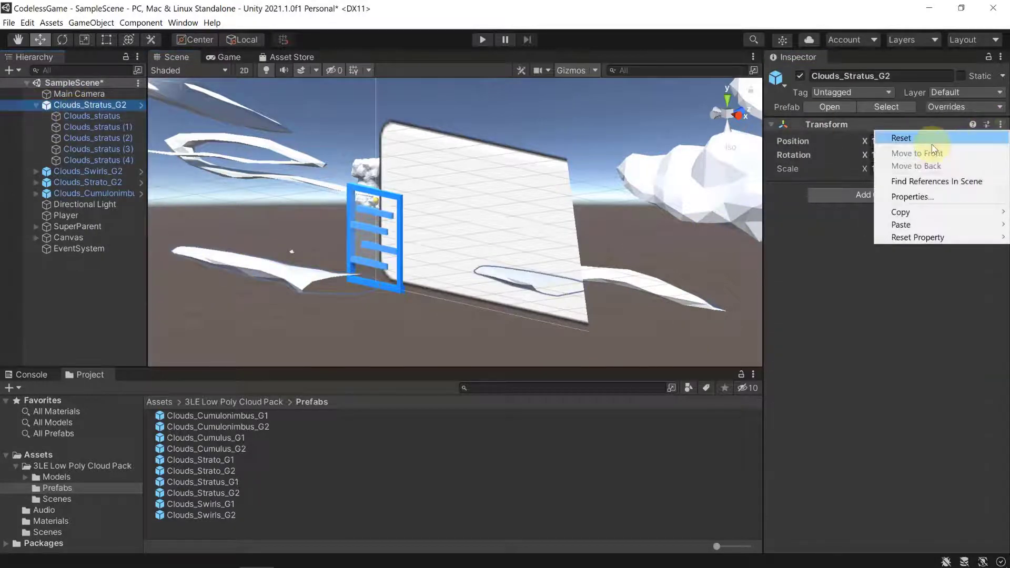
left_click(918, 136)
Step: Move the Clouds_Stratus_G2 clouds to about X 32.2, Y 8.3, Z 0.1, and check them in the Game view
scroll(425, 322, "up", 3)
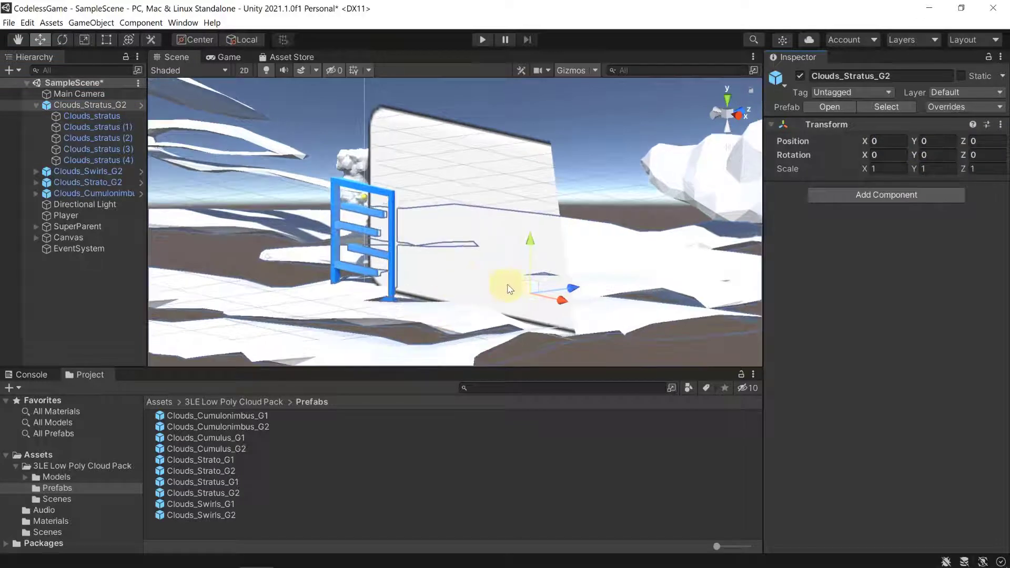
left_click_drag(530, 244, 531, 187)
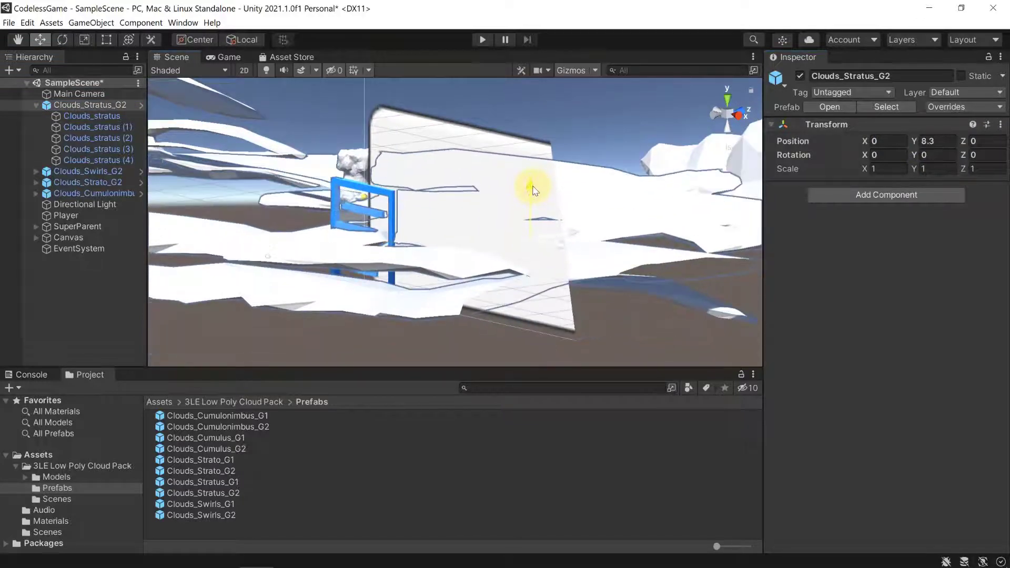
left_click_drag(572, 237, 710, 282)
left_click(222, 59)
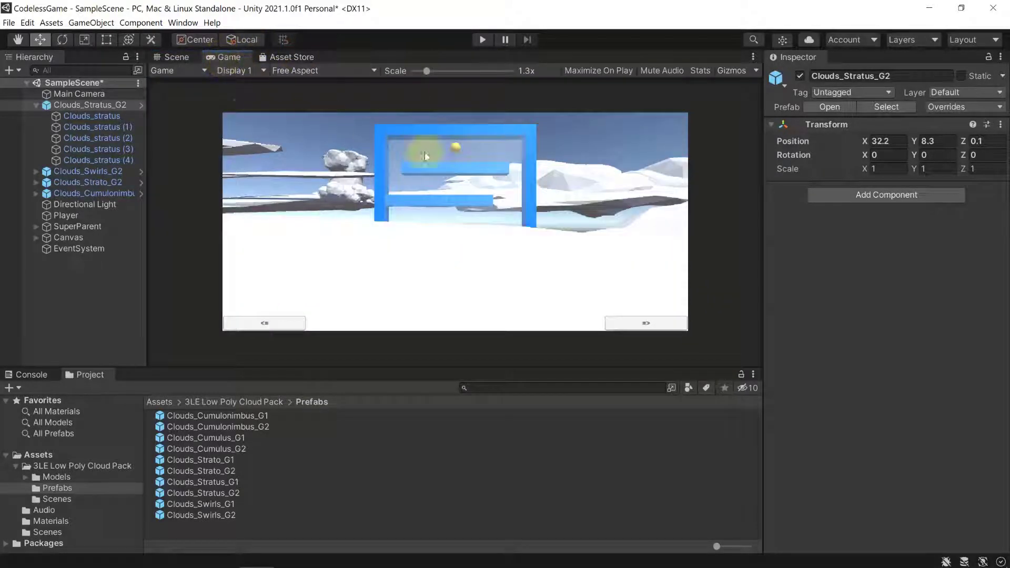
left_click(172, 56)
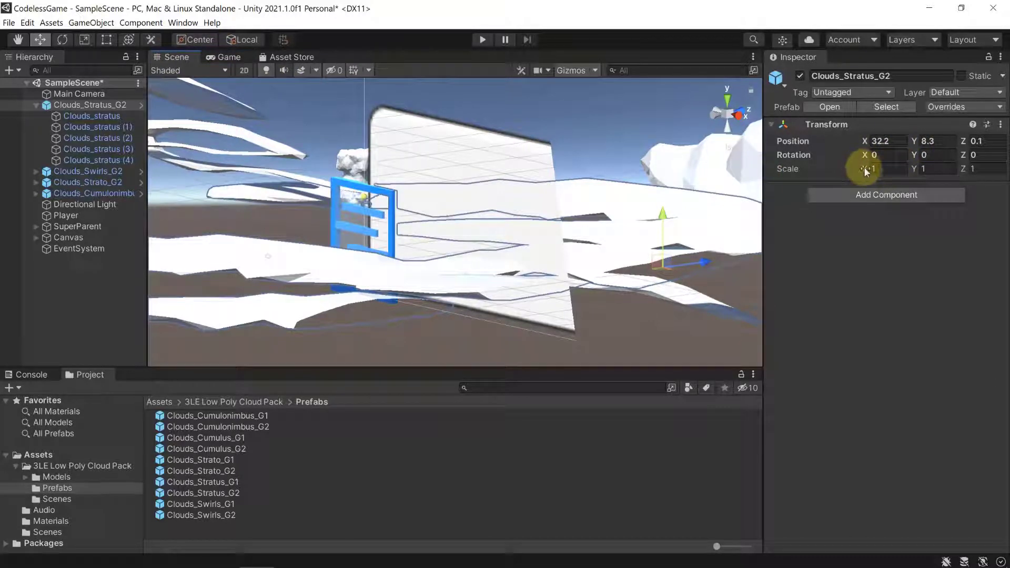
Step: Set the Clouds_Stratus_G2 scale to 0.5 on the X, Y and Z axes
left_click(895, 168)
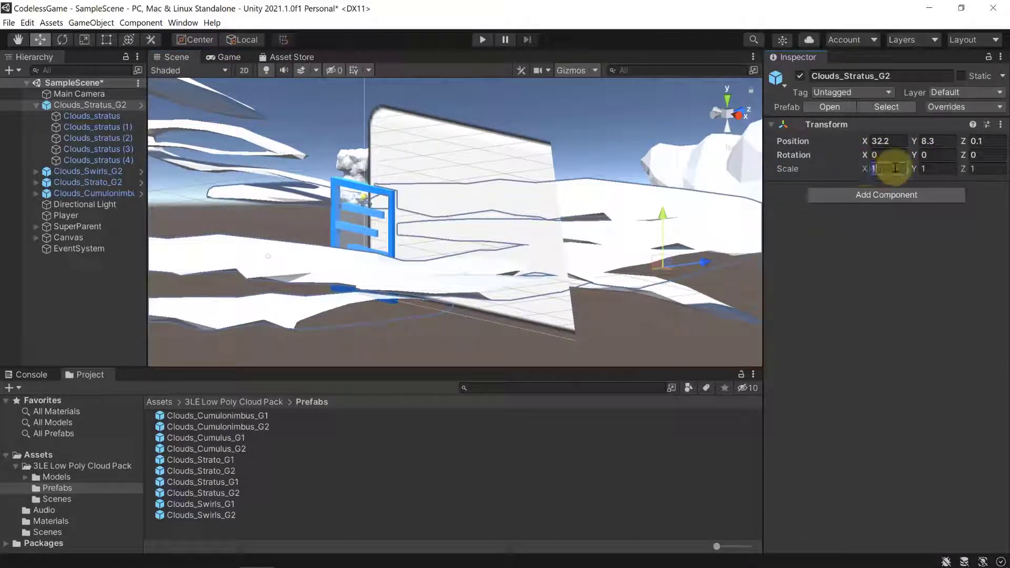
type(".5")
key("Tab")
type(".5")
key("Tab")
type(".5")
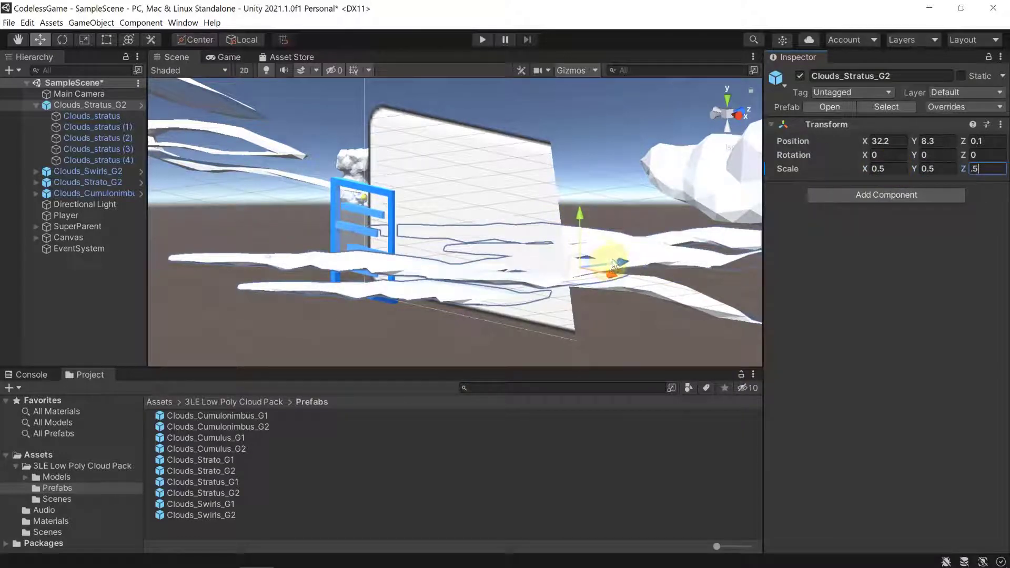
Step: Move the Clouds_Stratus_G2 clouds along Z to about -14.8 and check them in the Game view
left_click_drag(625, 265, 549, 300)
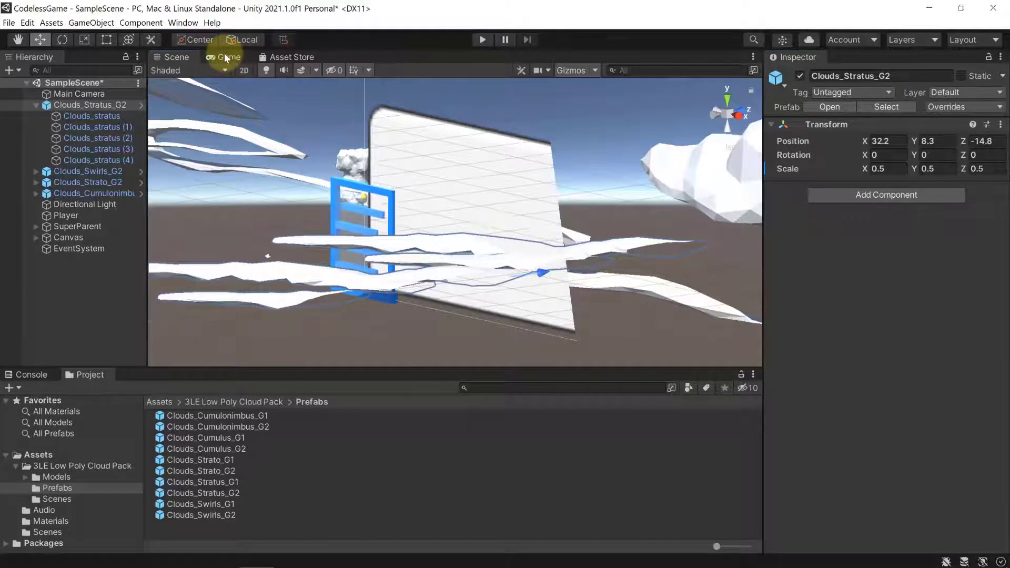
left_click(229, 57)
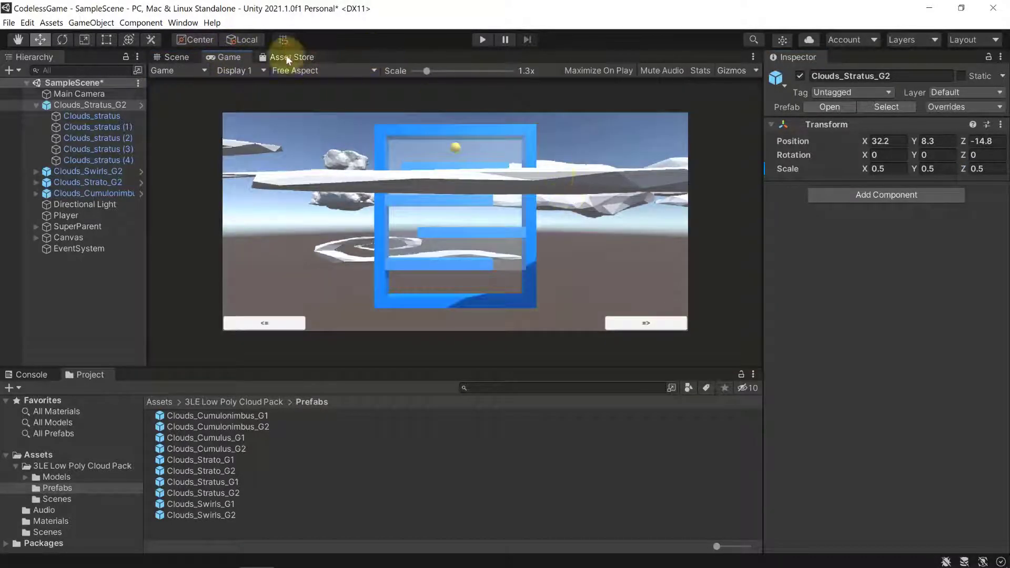
left_click(171, 56)
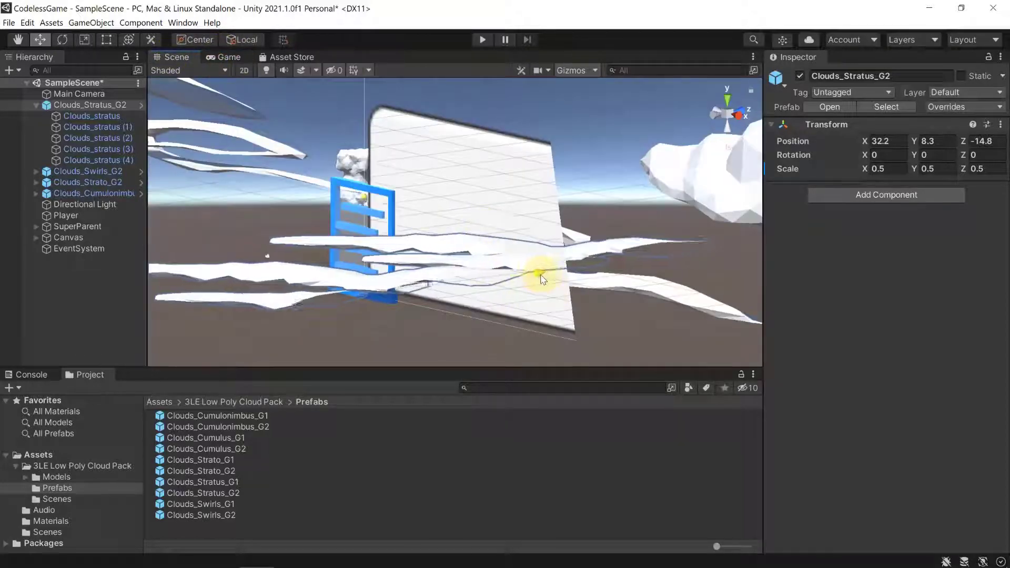
Step: Move the Clouds_Stratus_G2 clouds to about X 37.3, Z -19.1, and check them in the Game view
left_click_drag(543, 279, 513, 279)
right_click_drag(510, 275, 683, 349)
left_click_drag(682, 349, 744, 349)
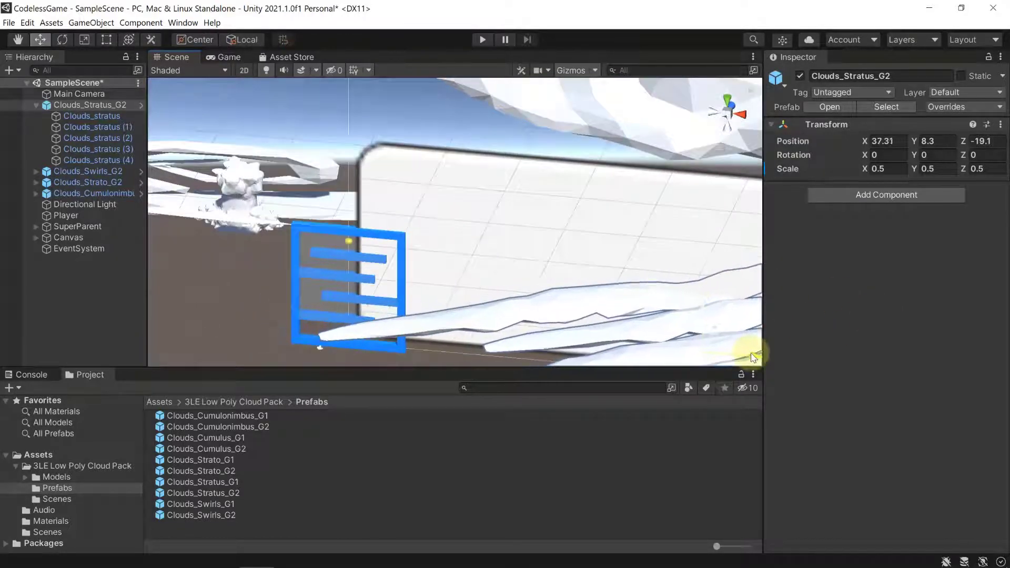
left_click(222, 57)
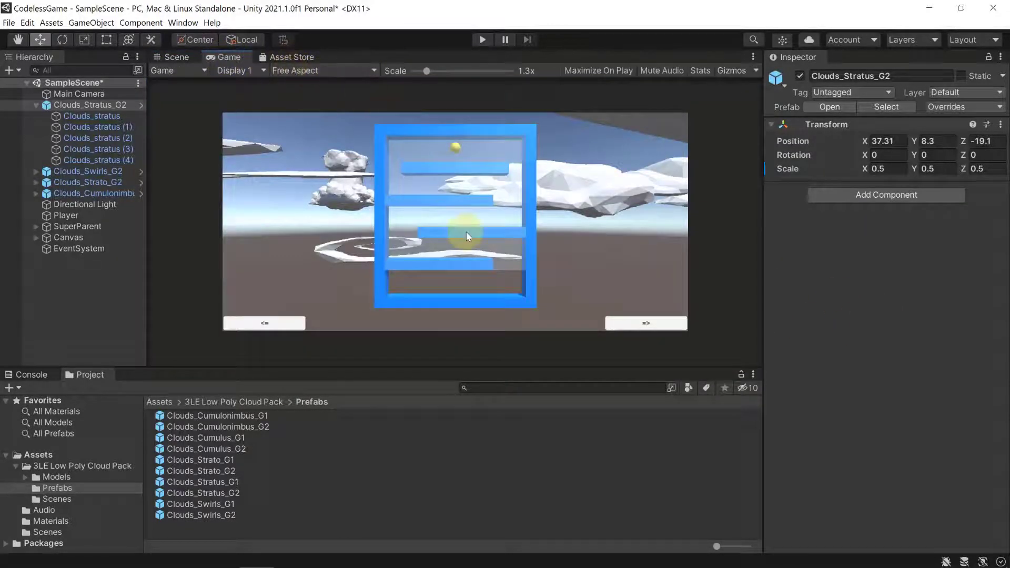
left_click(455, 242)
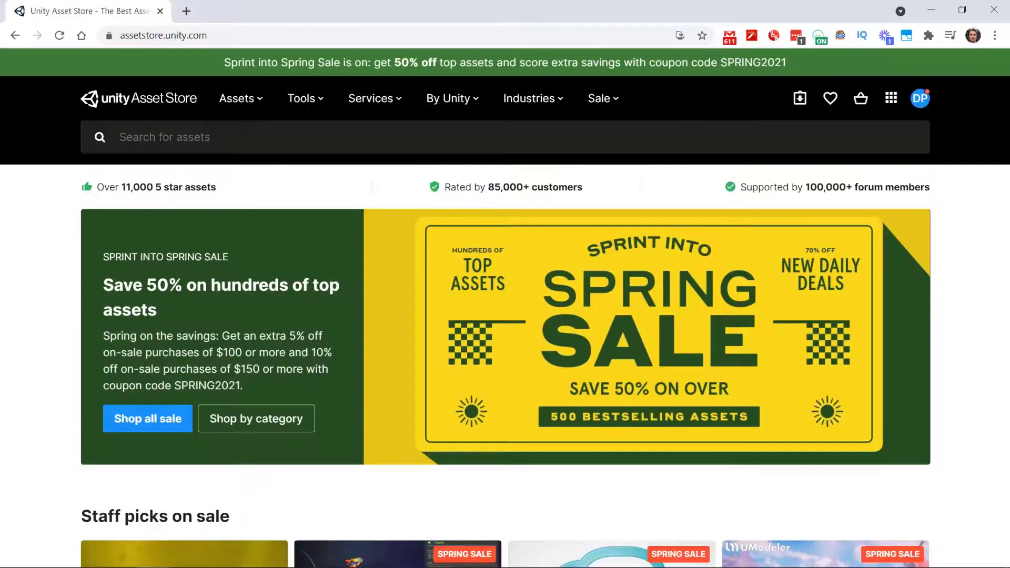
Step: Switch to the Unity Asset Store in the browser, search for "icons ui" and open the free Icons UI asset by kvazi
left_click(234, 135)
type("icons")
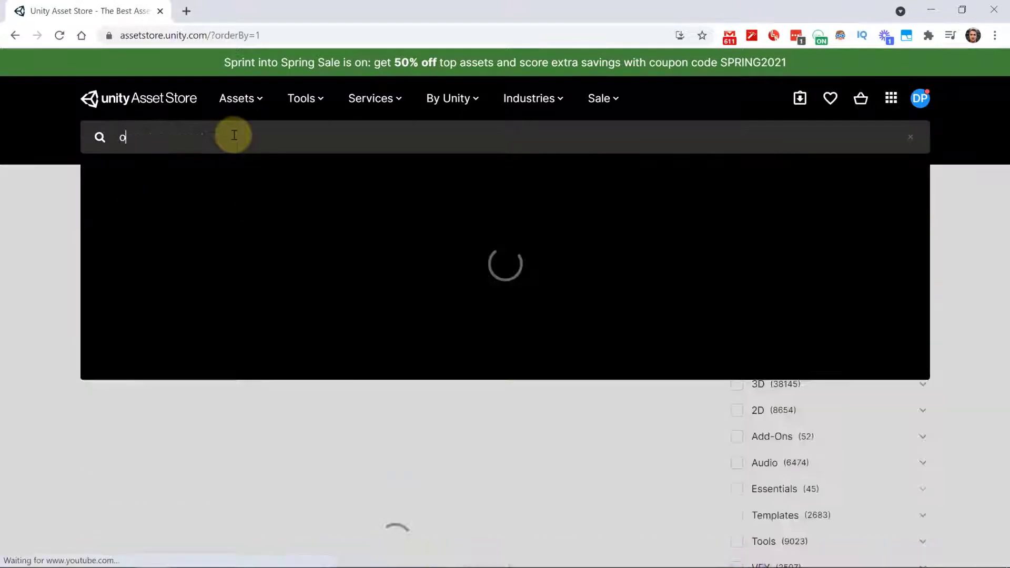
type(" ui")
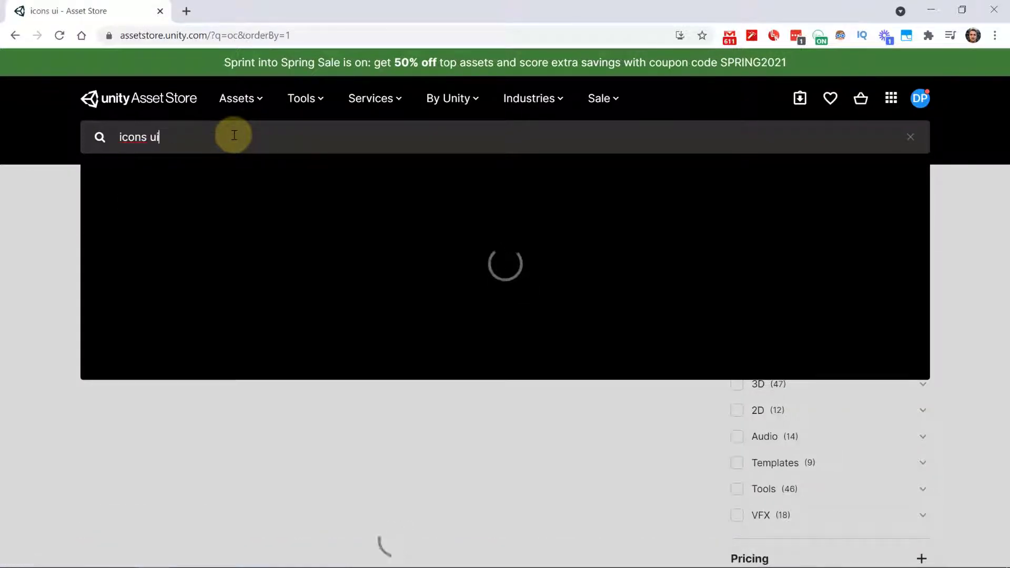
scroll(321, 193, "down", 3)
scroll(321, 194, "down", 2)
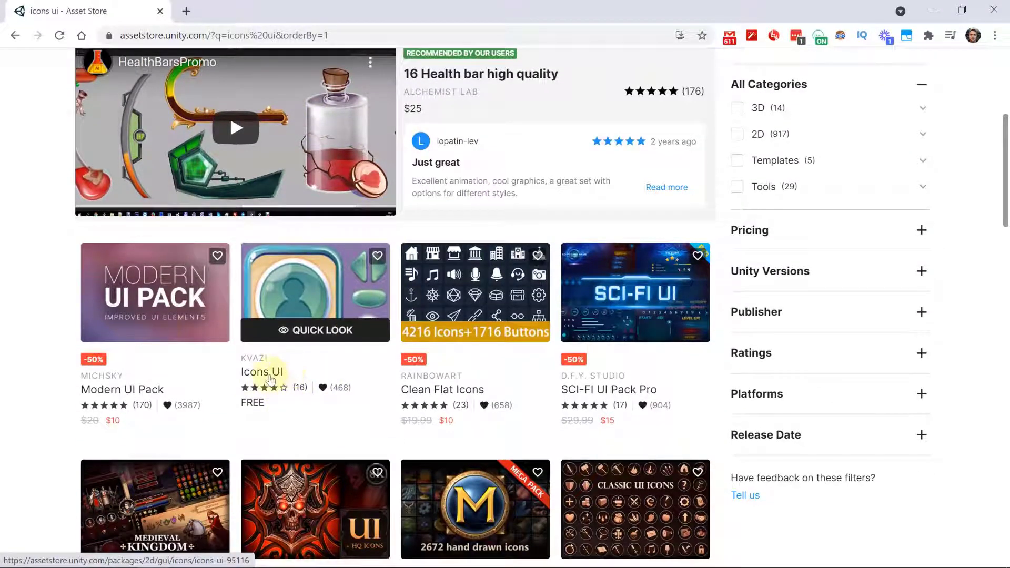
left_click(270, 379)
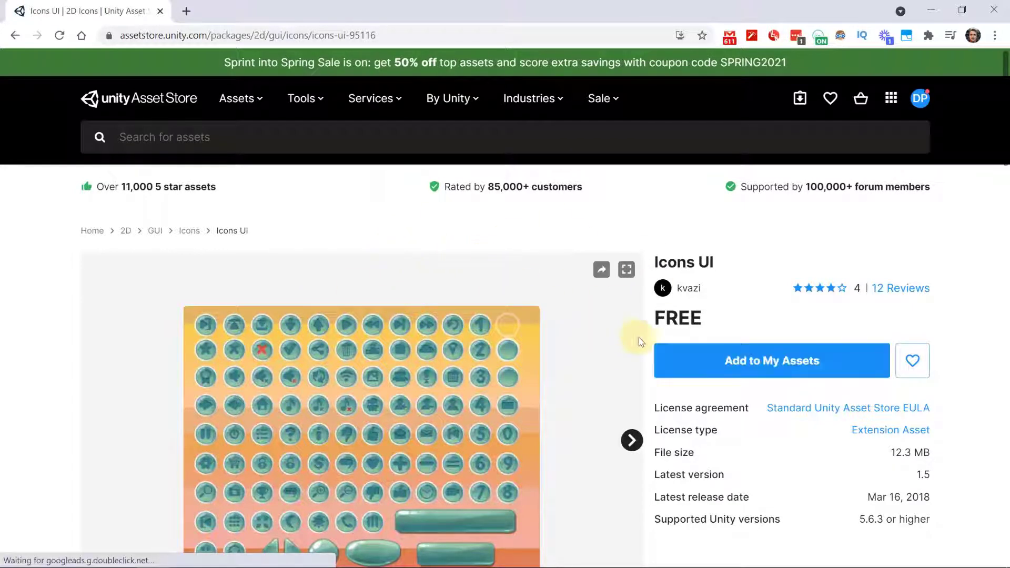
Step: Add Icons UI to My Assets, accepting the terms of service, and open the asset in Unity
scroll(505, 287, "down", 1)
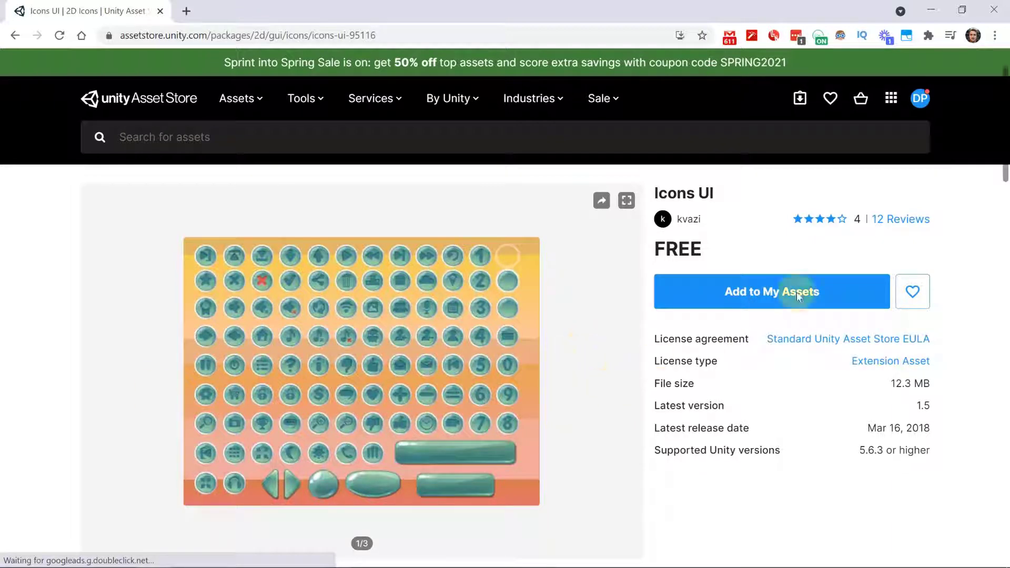
left_click(724, 292)
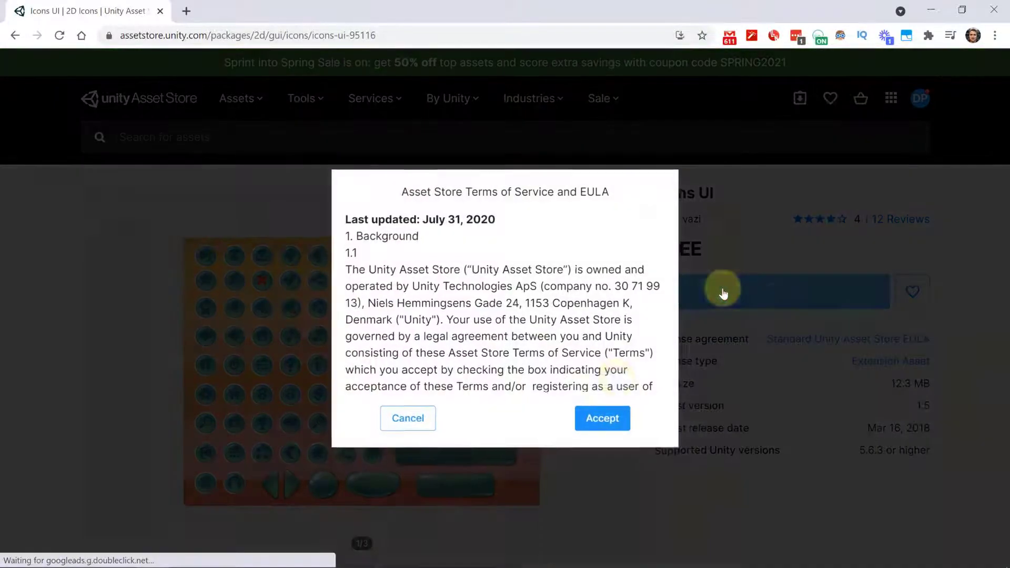
scroll(575, 334, "down", 3)
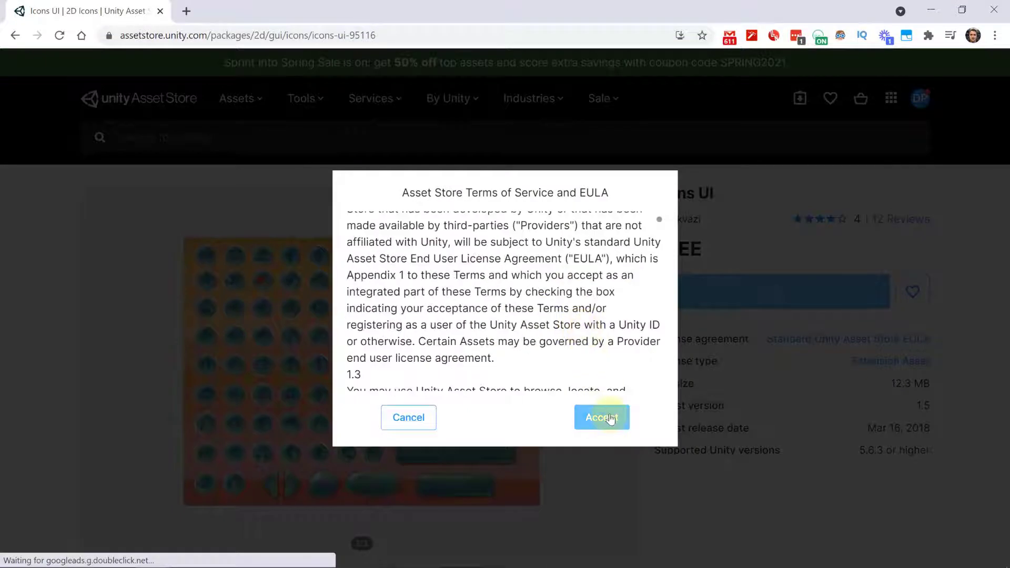
left_click(600, 418)
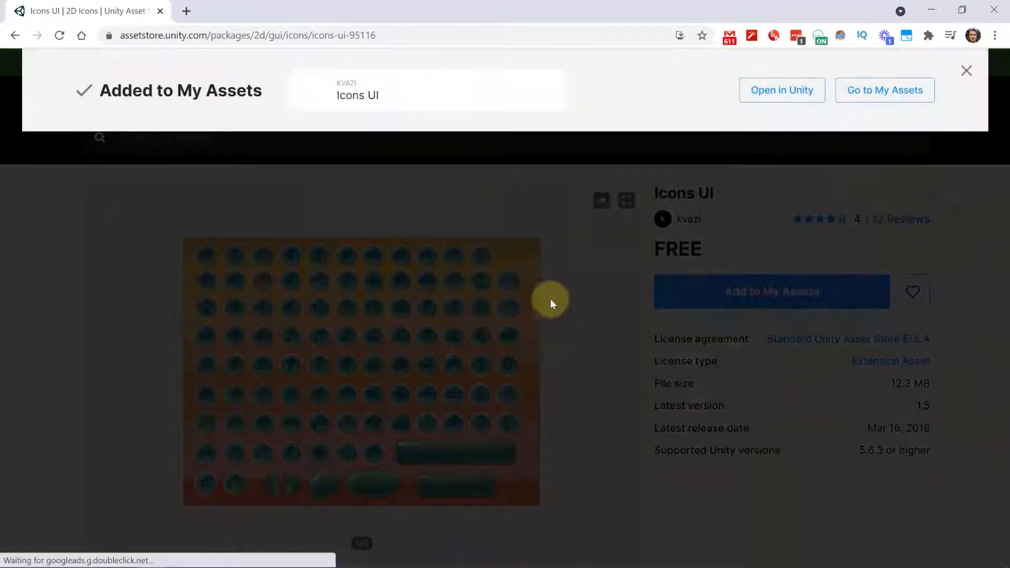
left_click(793, 100)
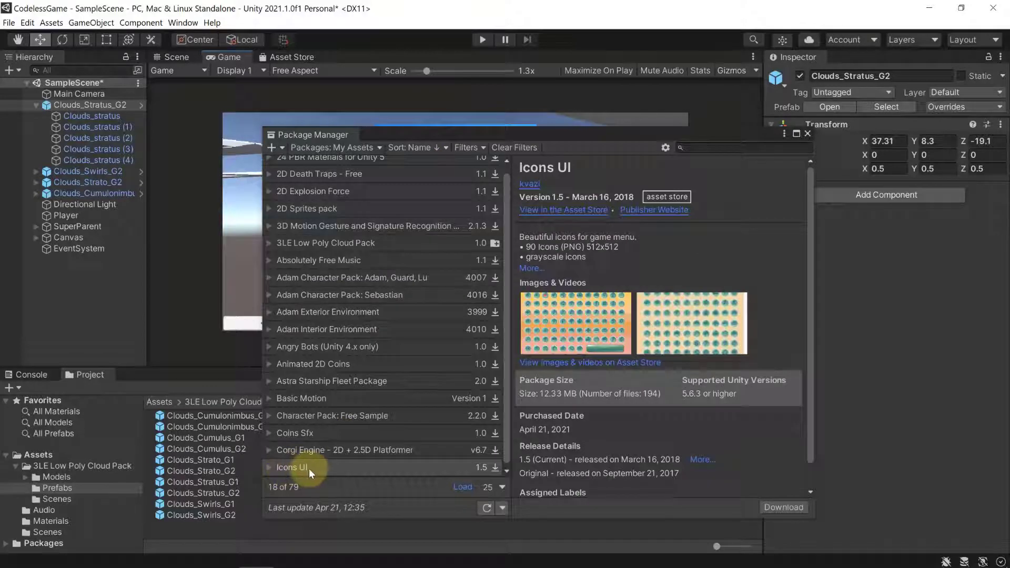
Step: Download the Icons UI package and import all of its files into the project
left_click(307, 469)
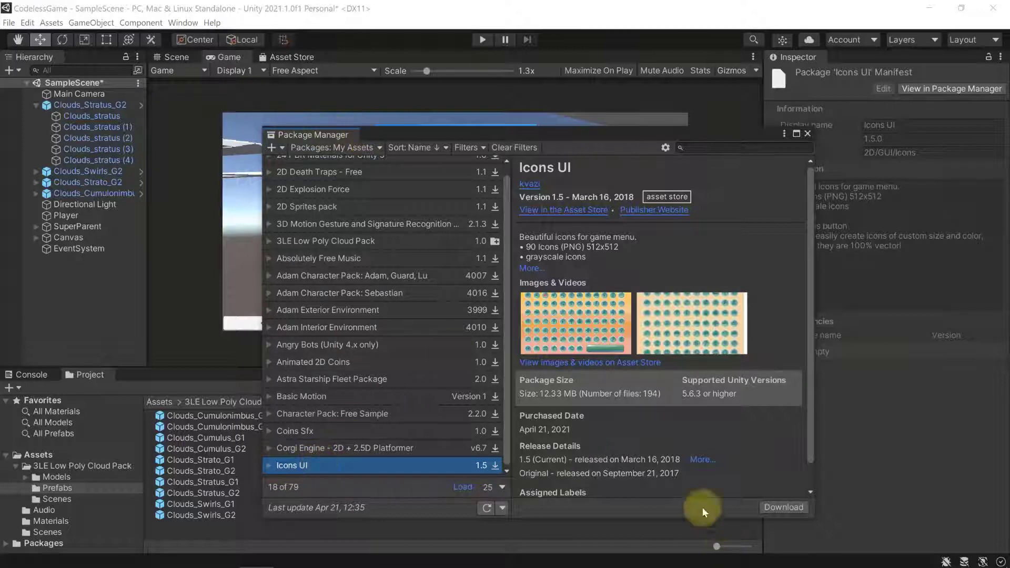
left_click(795, 506)
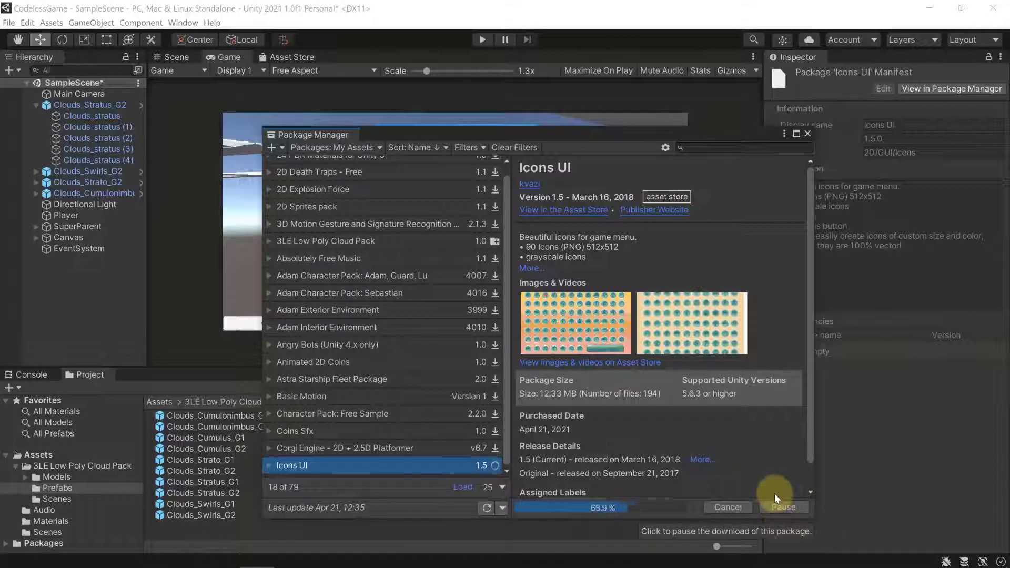
left_click(783, 507)
scroll(652, 305, "down", 10)
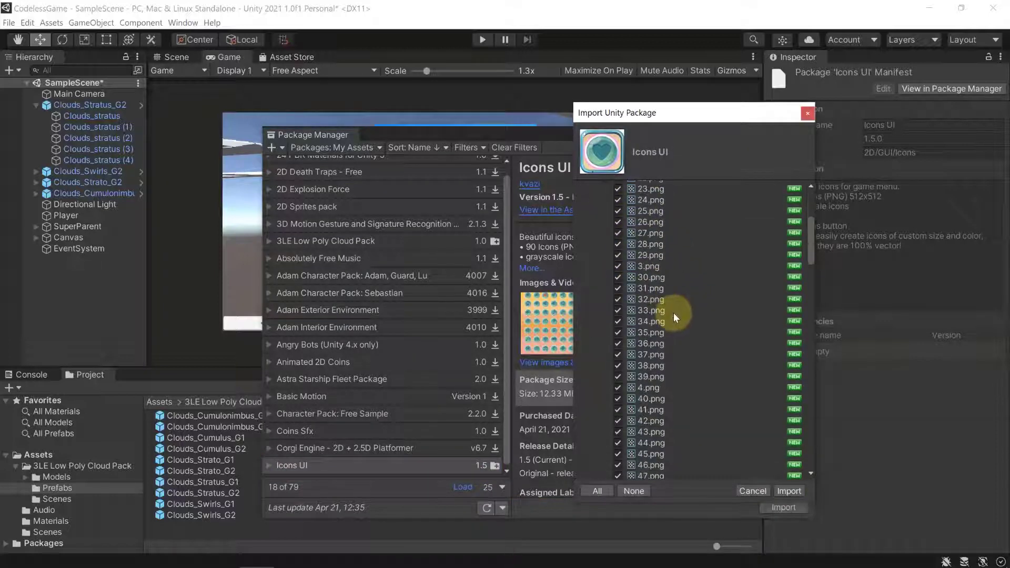
left_click_drag(815, 260, 825, 195)
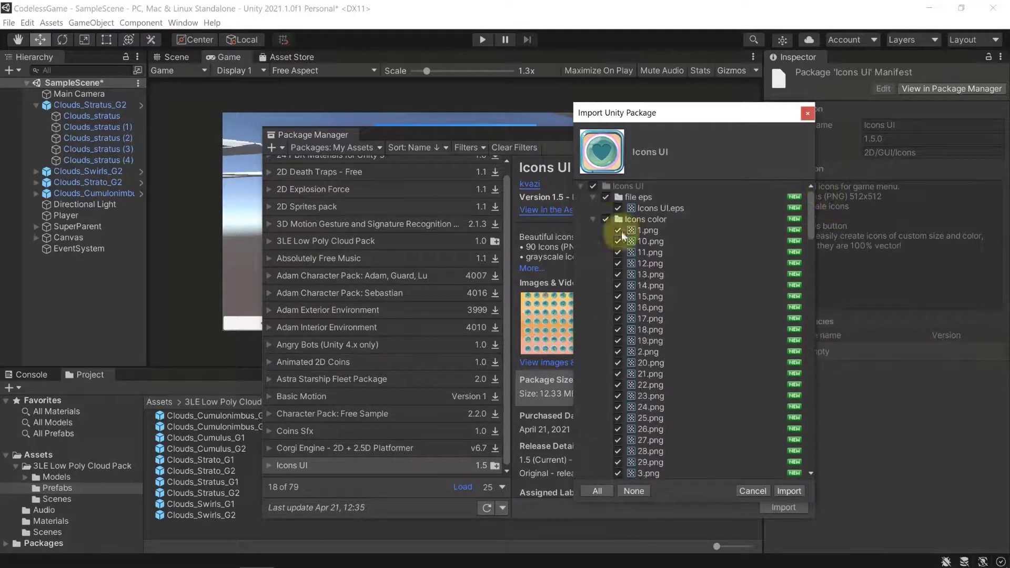
left_click(789, 491)
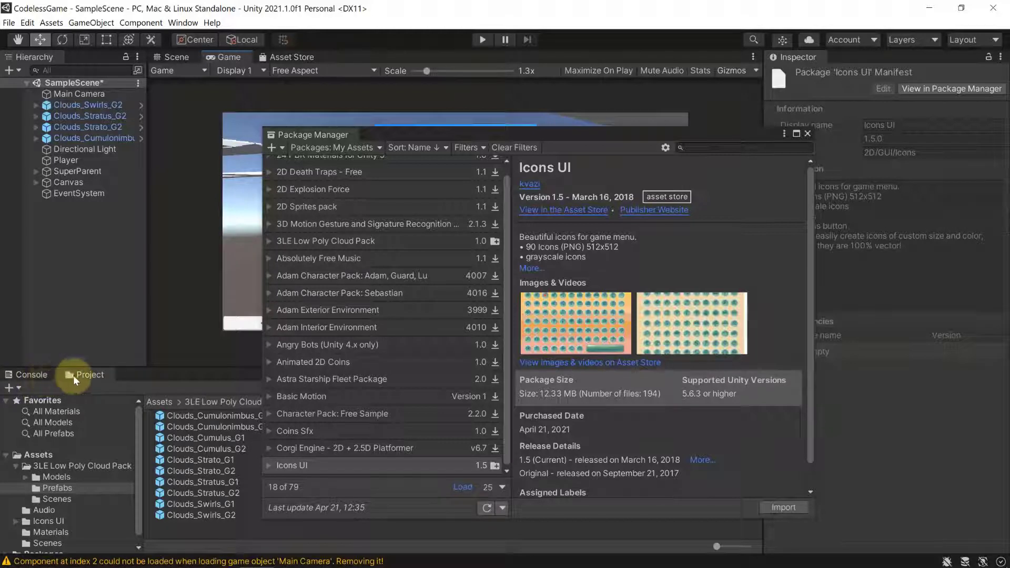
Step: Check the console messages, return to the project files and close the Package Manager
left_click(40, 374)
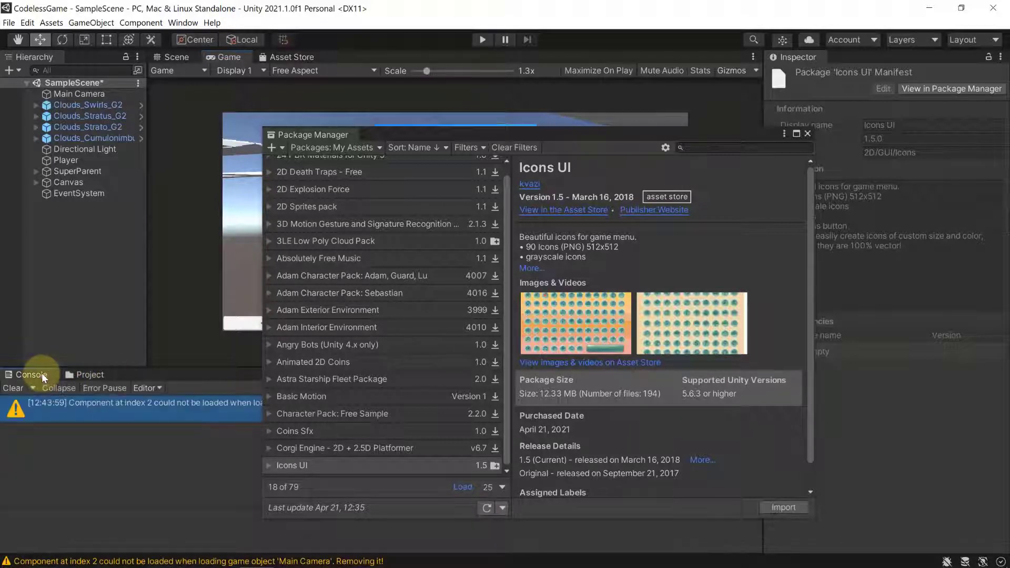
left_click(72, 376)
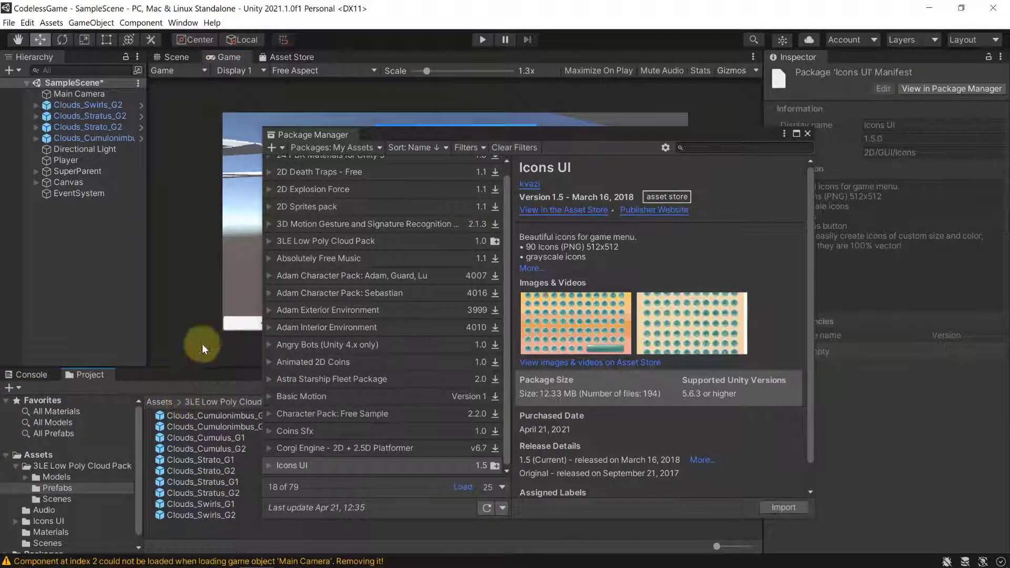
left_click(808, 133)
Step: Open the Icons color folder inside Icons UI and enlarge the thumbnails to browse the icons
left_click(154, 402)
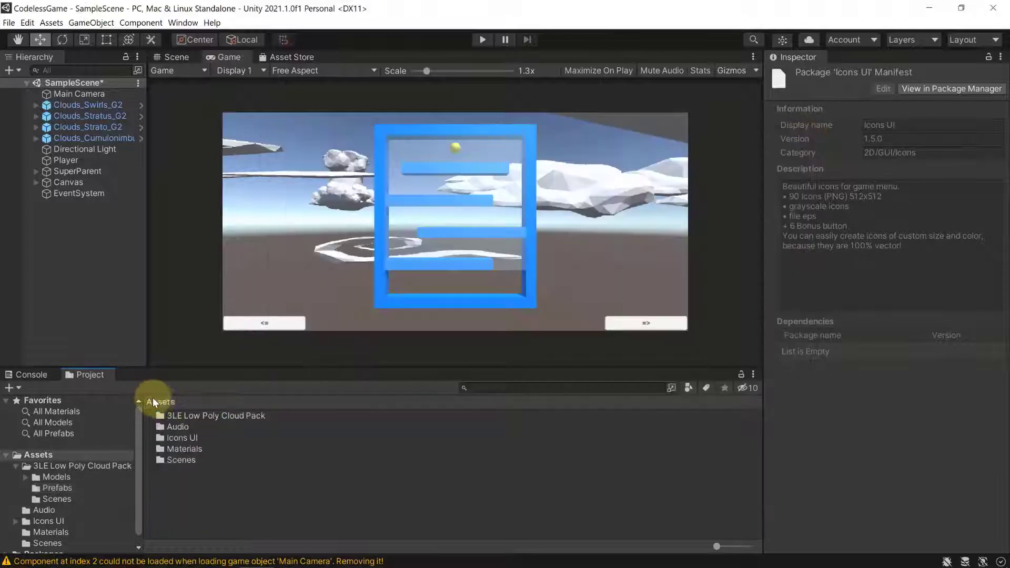
double_click(168, 437)
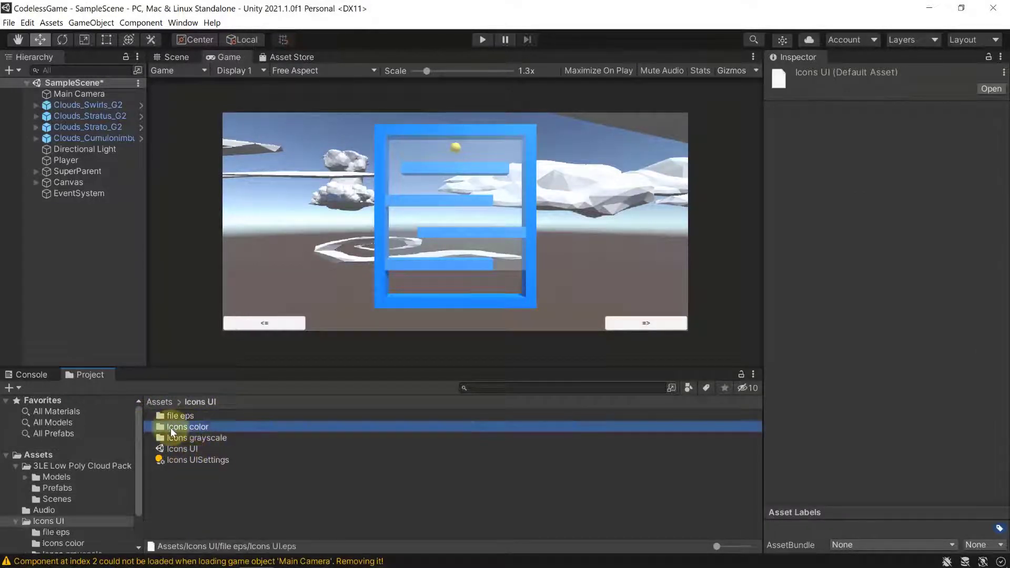
double_click(212, 428)
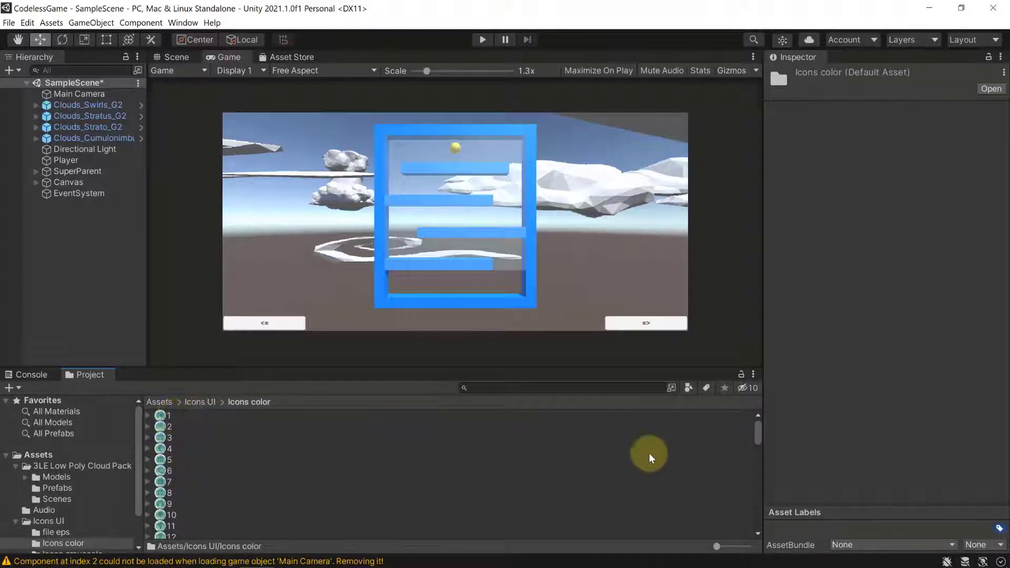
left_click_drag(721, 548, 735, 551)
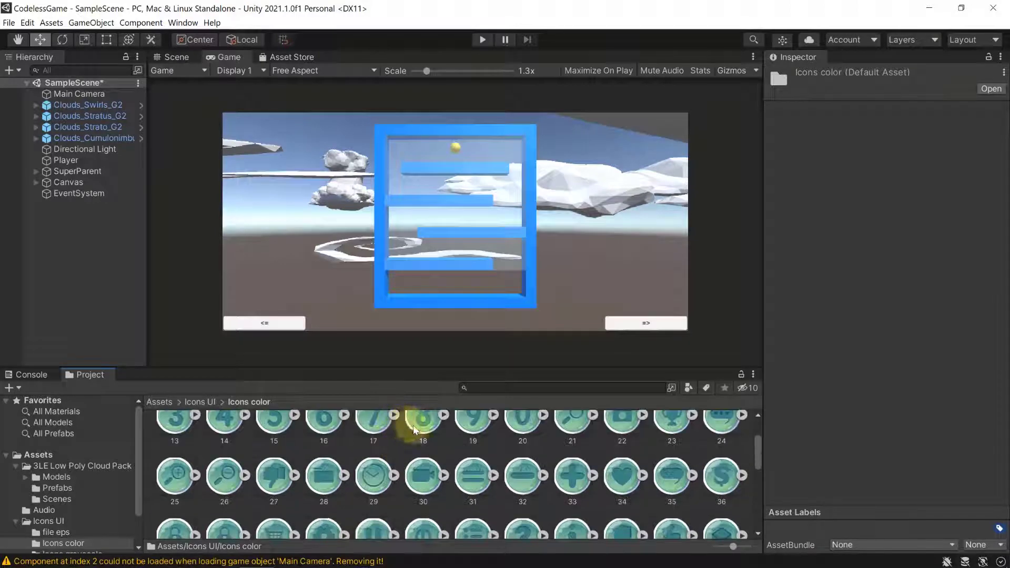
scroll(380, 453, "down", 4)
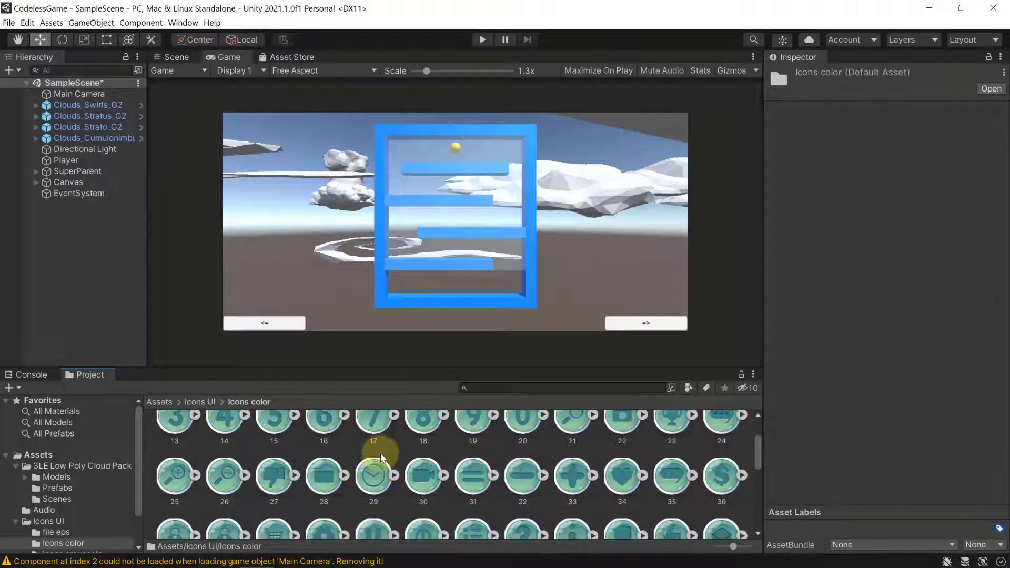
Step: Browse the Icons color folder for left and right arrow icons and inspect icons 55 and 60
scroll(384, 456, "down", 3)
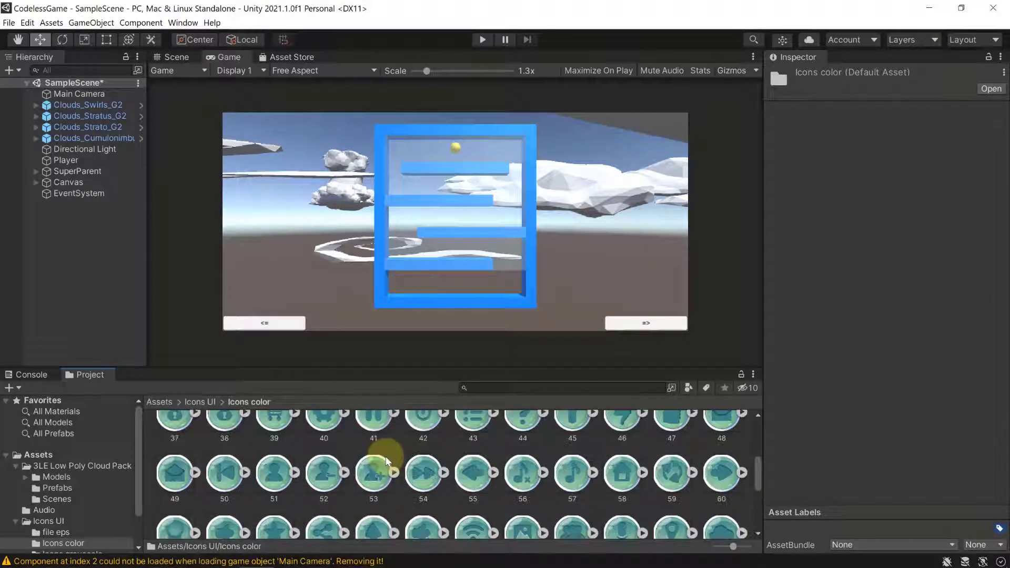
scroll(382, 459, "down", 2)
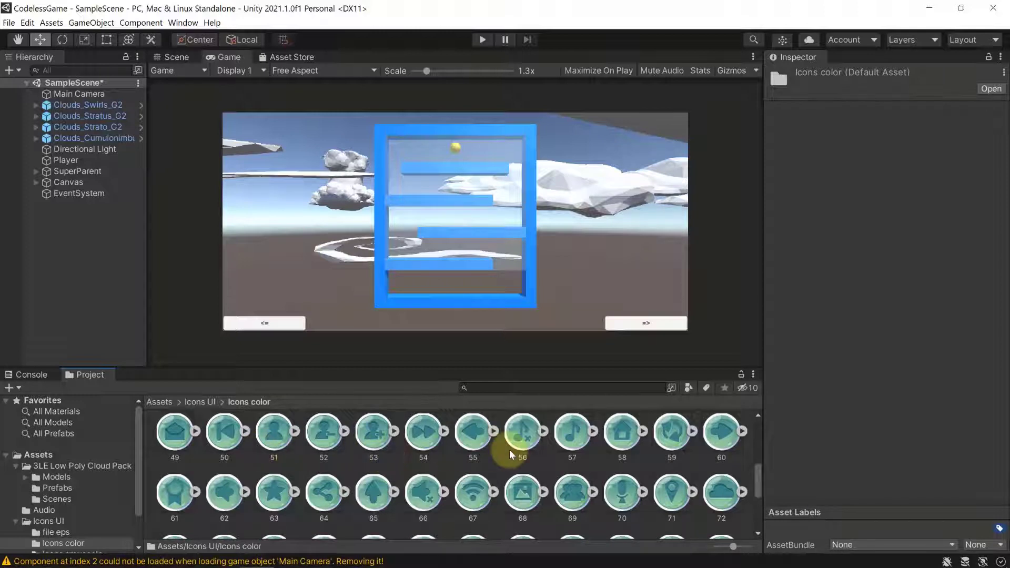
scroll(509, 450, "down", 3)
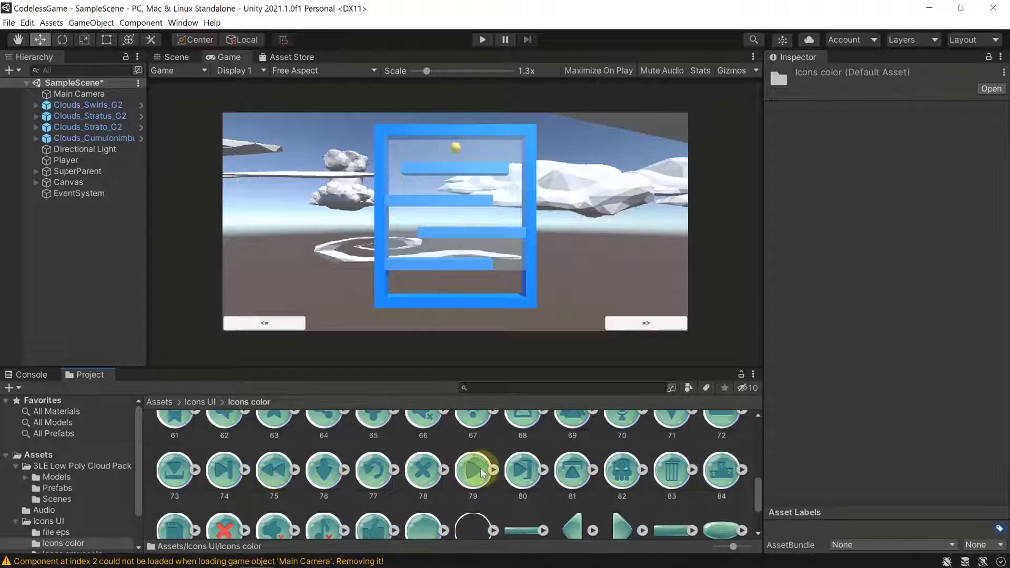
scroll(481, 468, "down", 3)
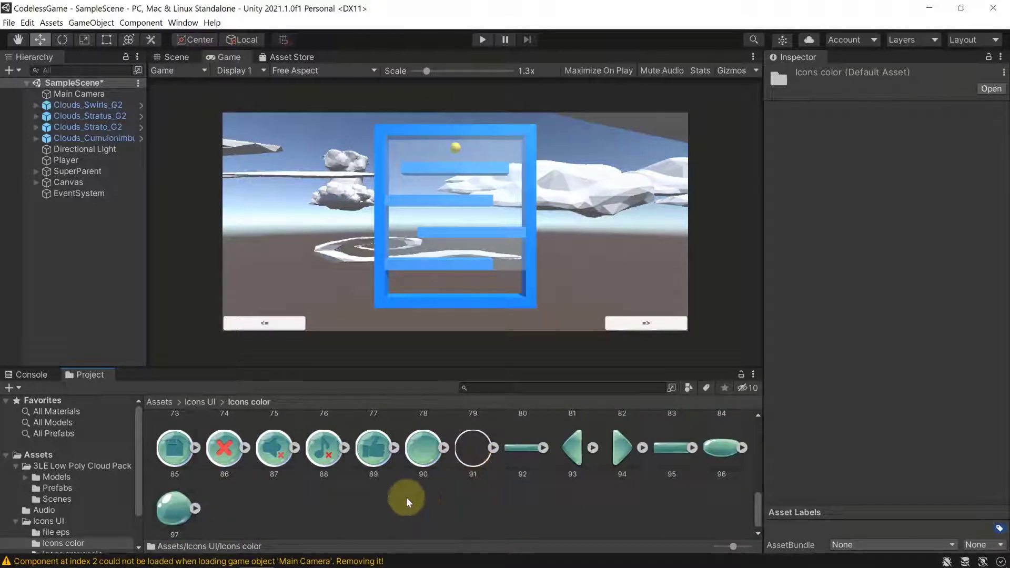
scroll(474, 460, "up", 5)
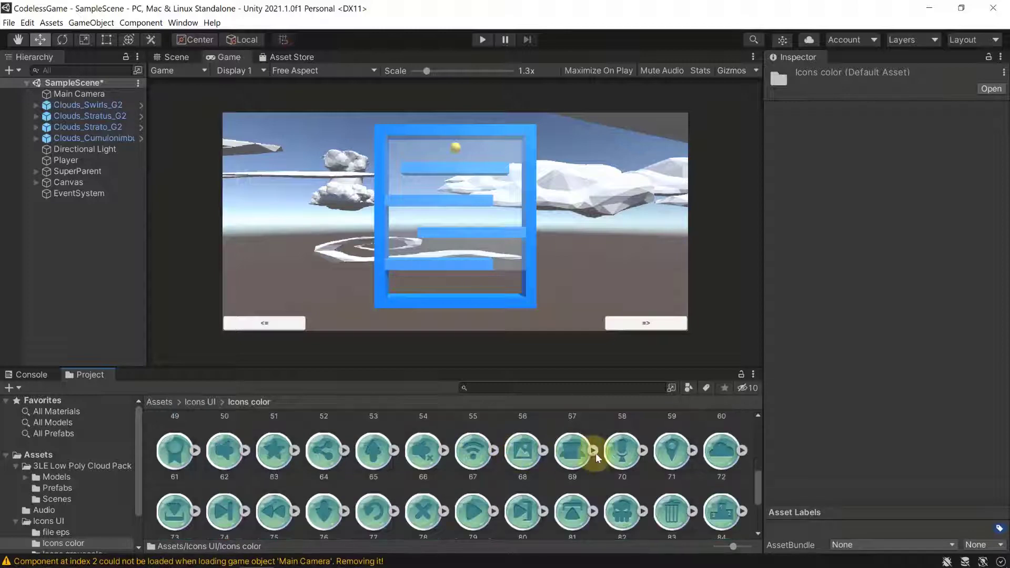
scroll(623, 454, "down", 1)
left_click(475, 446)
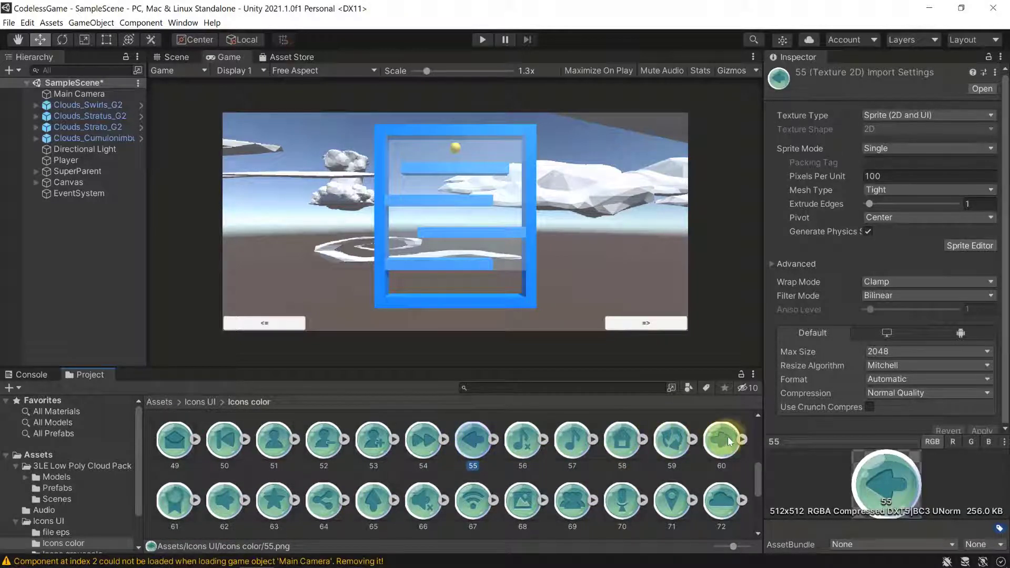
left_click(724, 464)
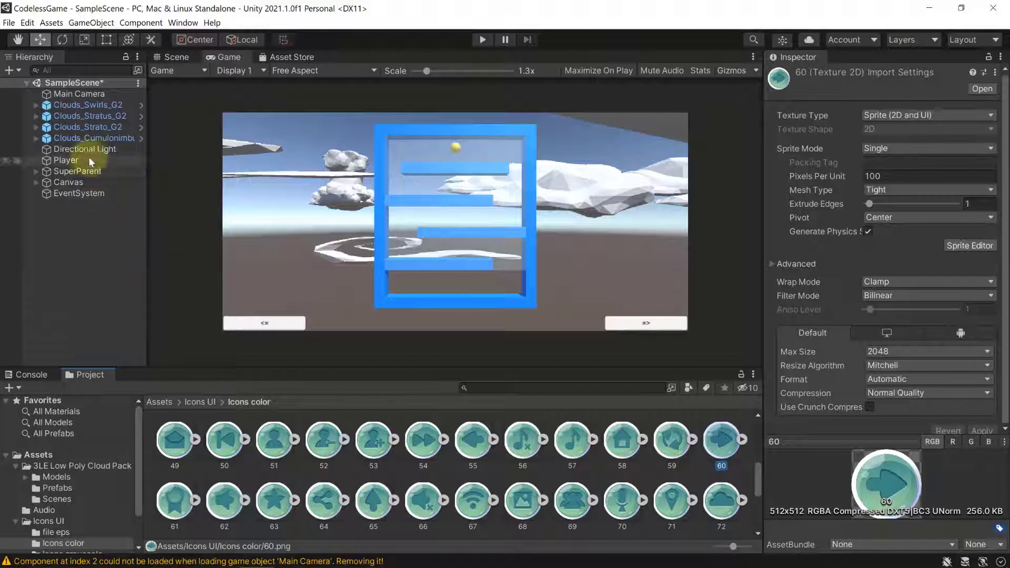
Step: Set the source image of the Canvas's Left Button to the green left-arrow sprite 55
left_click(36, 182)
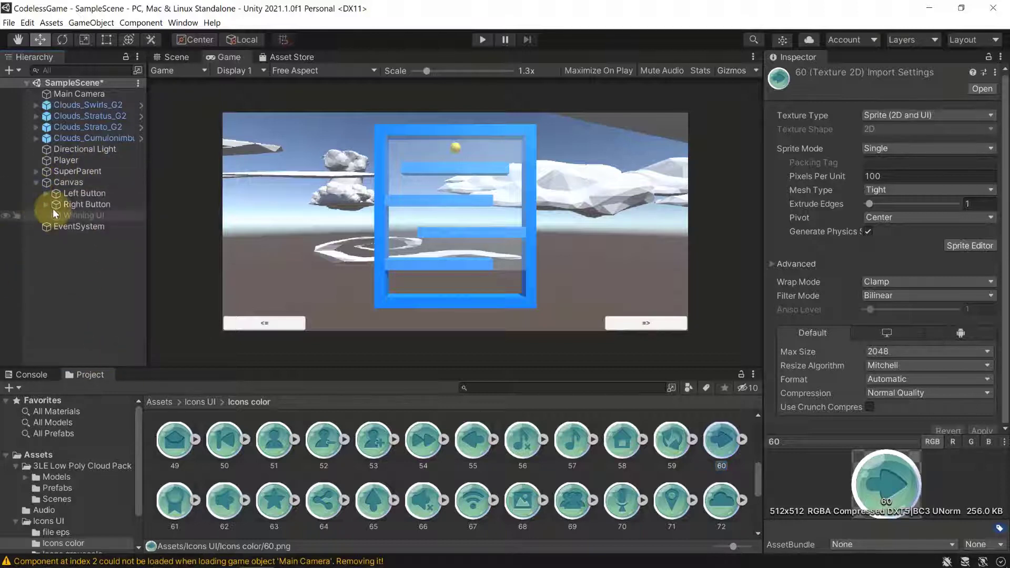
left_click(74, 194)
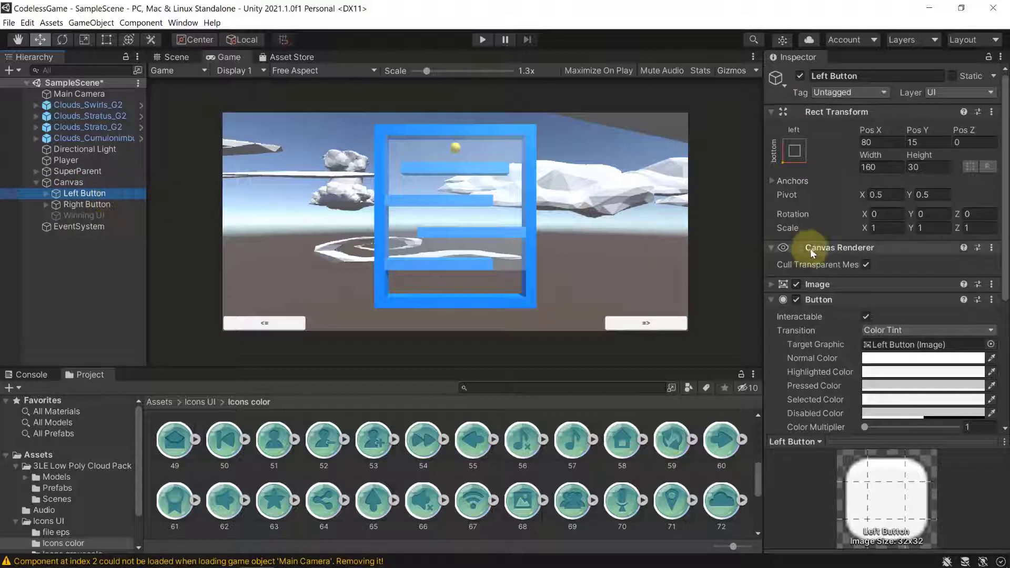
left_click(771, 283)
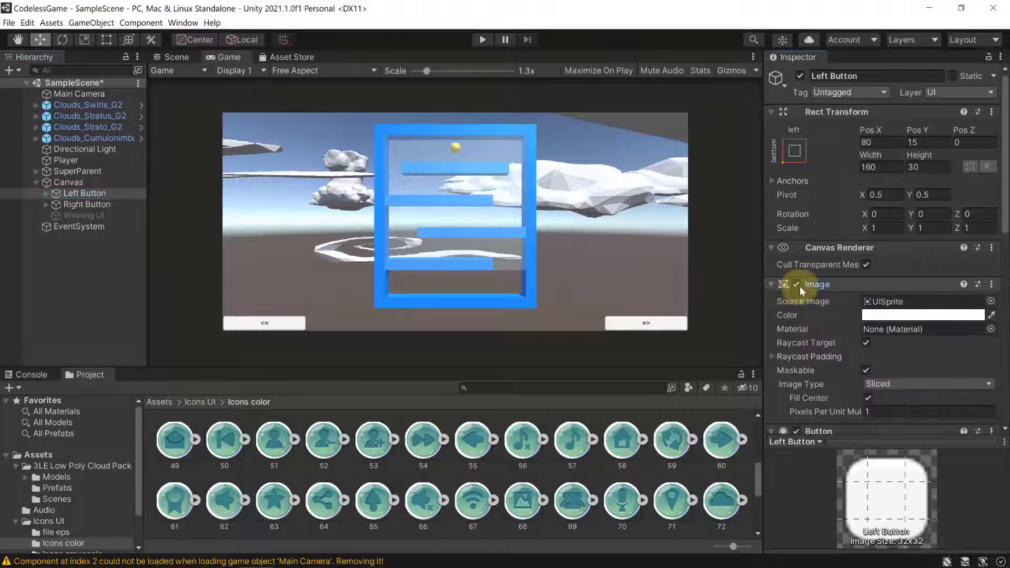
left_click(991, 301)
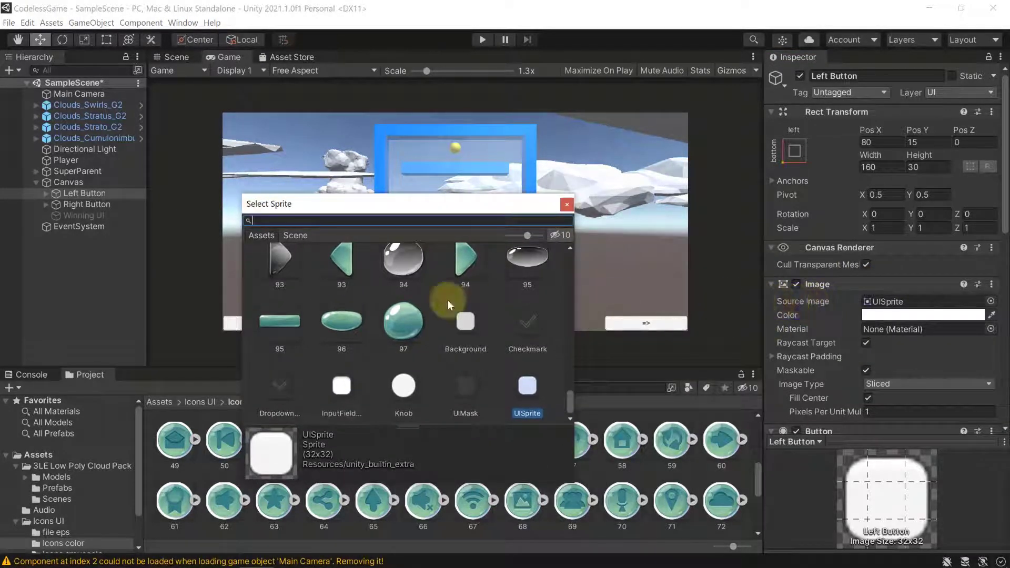
scroll(409, 284, "up", 5)
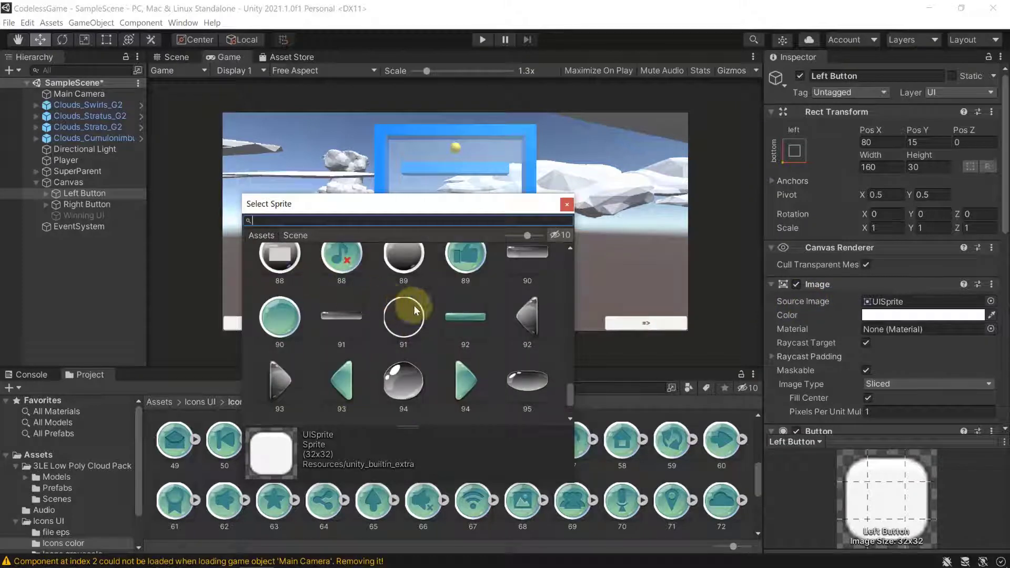
scroll(412, 308, "up", 5)
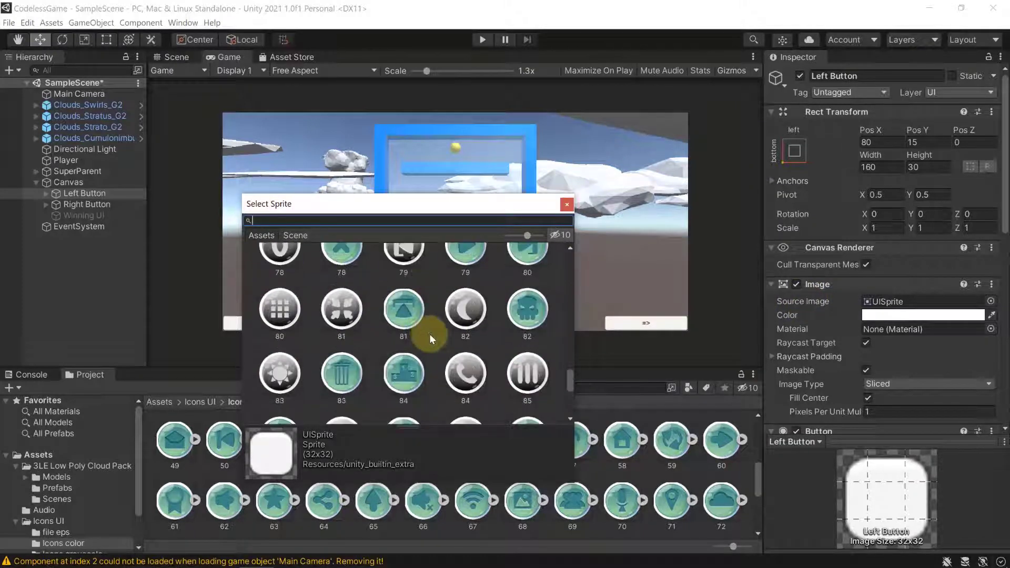
scroll(439, 323, "up", 2)
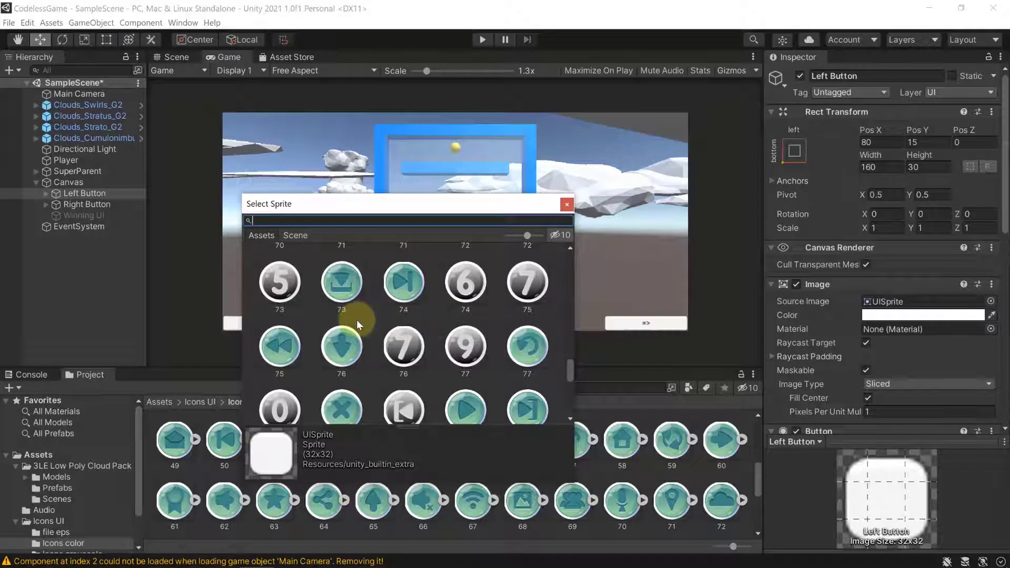
scroll(357, 319, "up", 5)
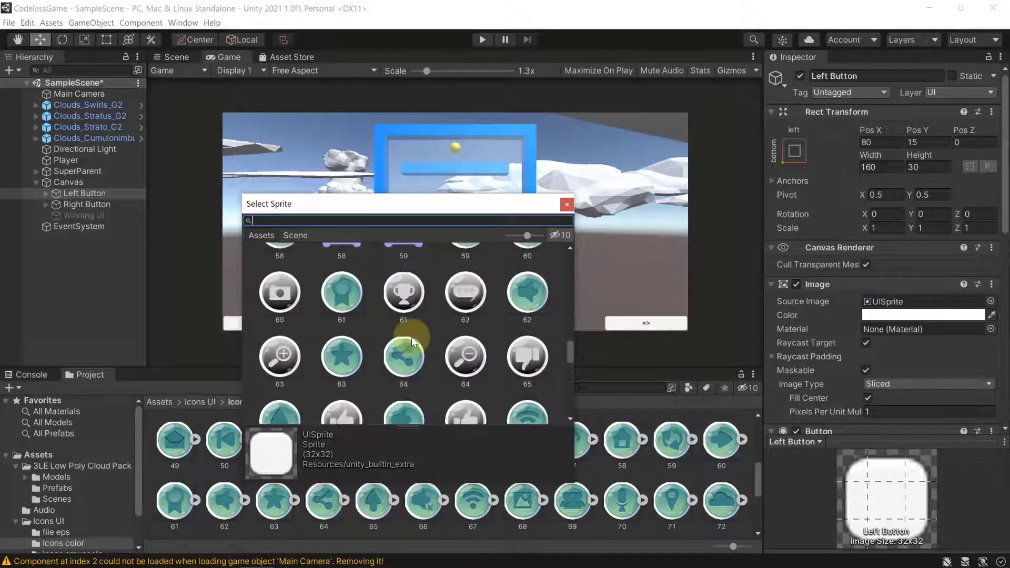
scroll(412, 339, "up", 4)
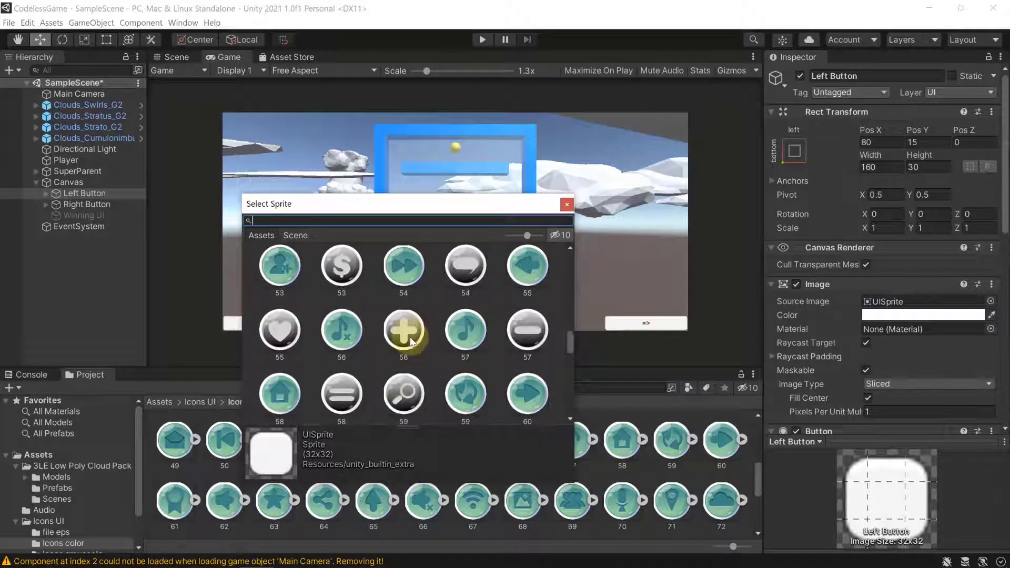
scroll(412, 342, "up", 1)
left_click(539, 304)
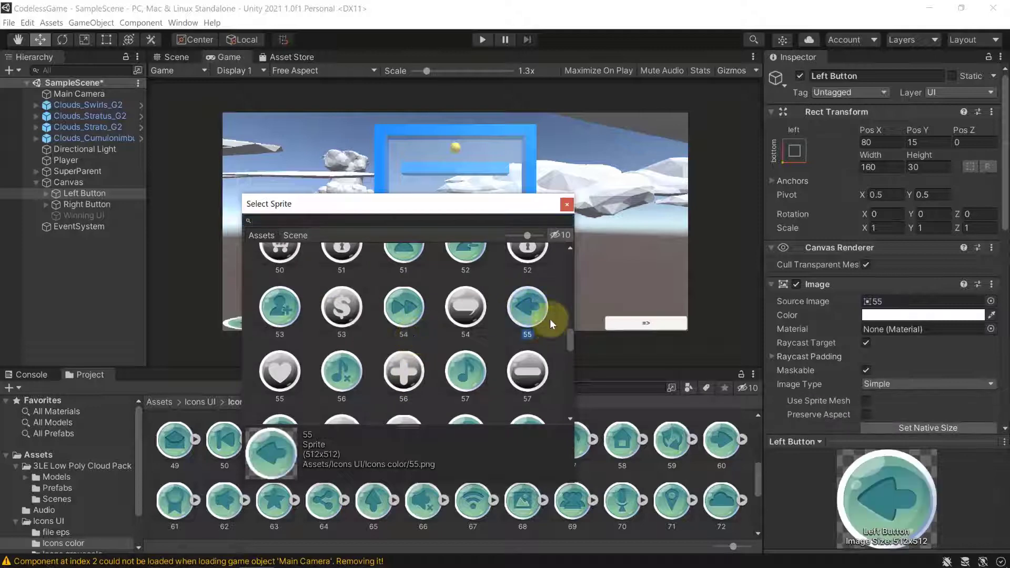
double_click(534, 305)
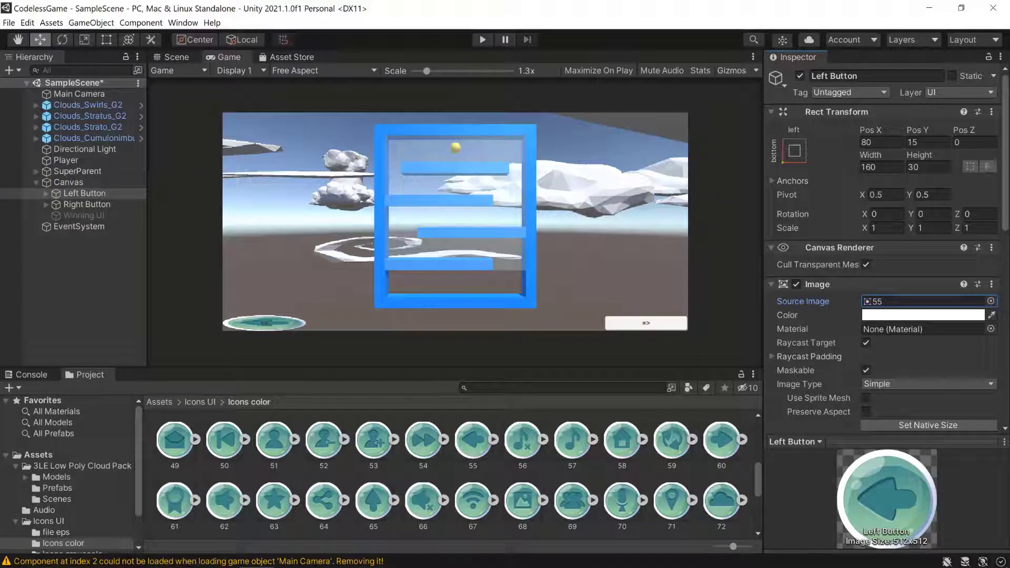
Step: Resize the Left Button to a width of 100 and a height of 100
left_click(915, 167)
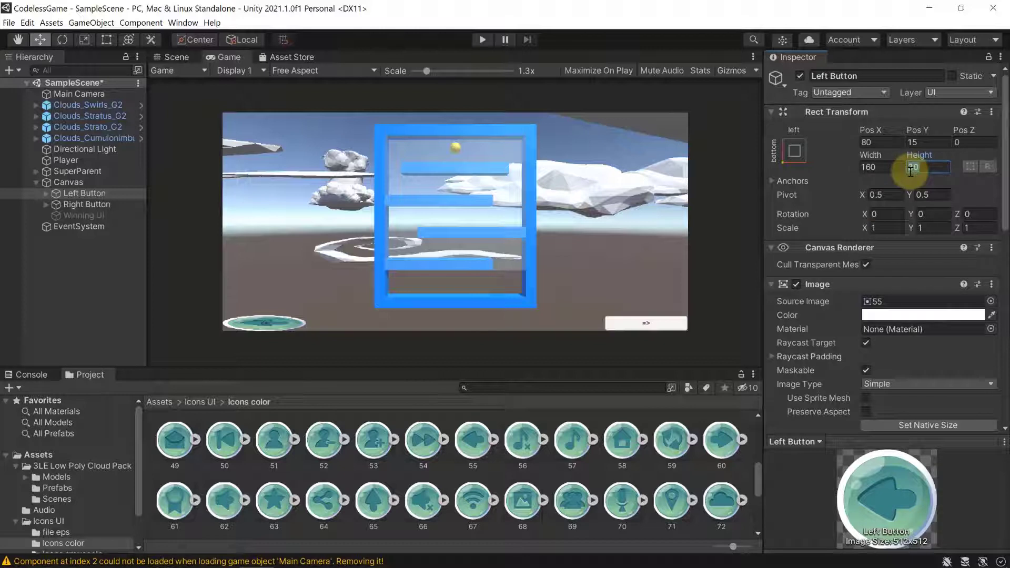
type("160")
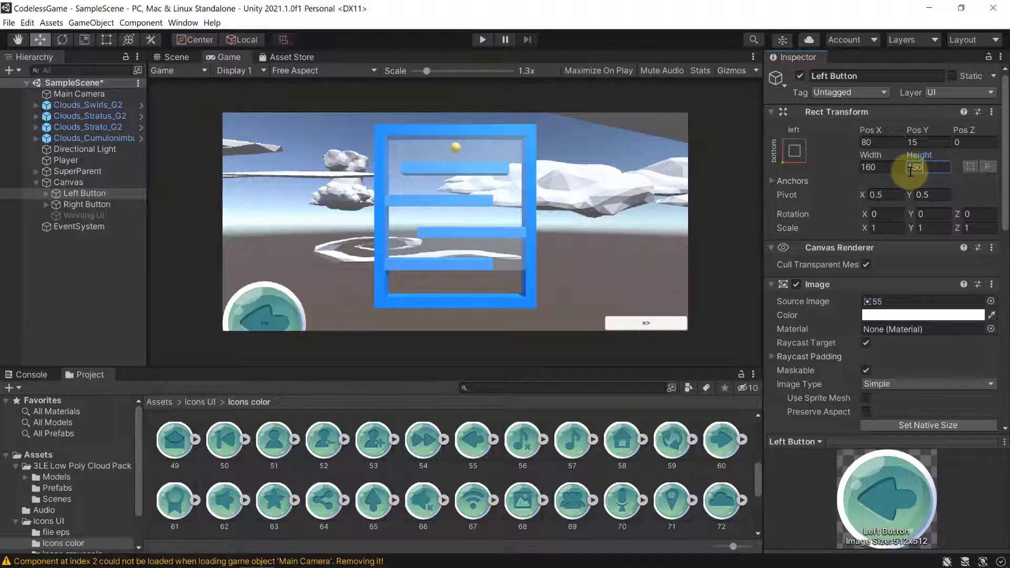
key("BackSpace")
key("BackSpace")
key("BackSpace")
type("100")
left_click(890, 169)
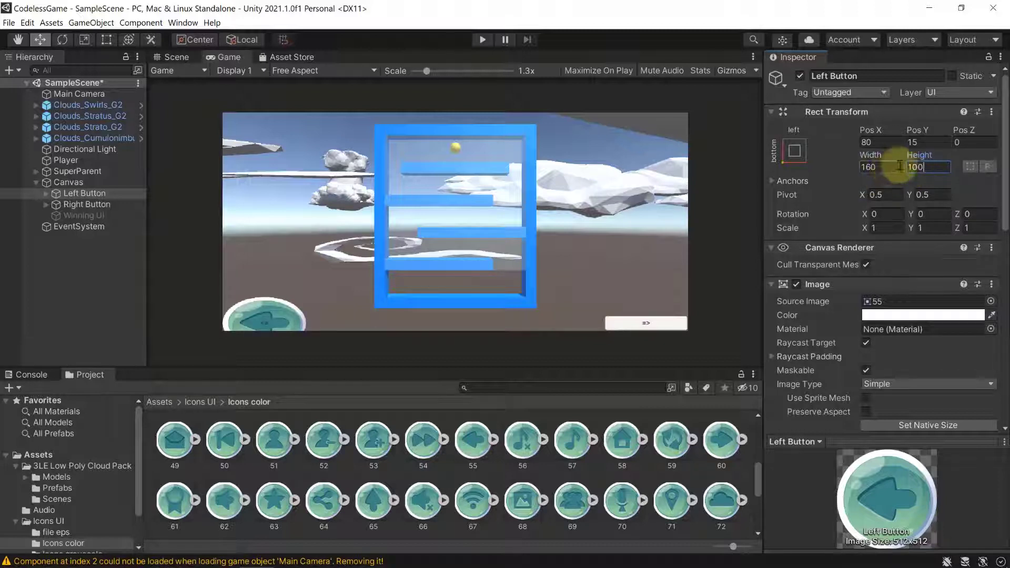
type("100")
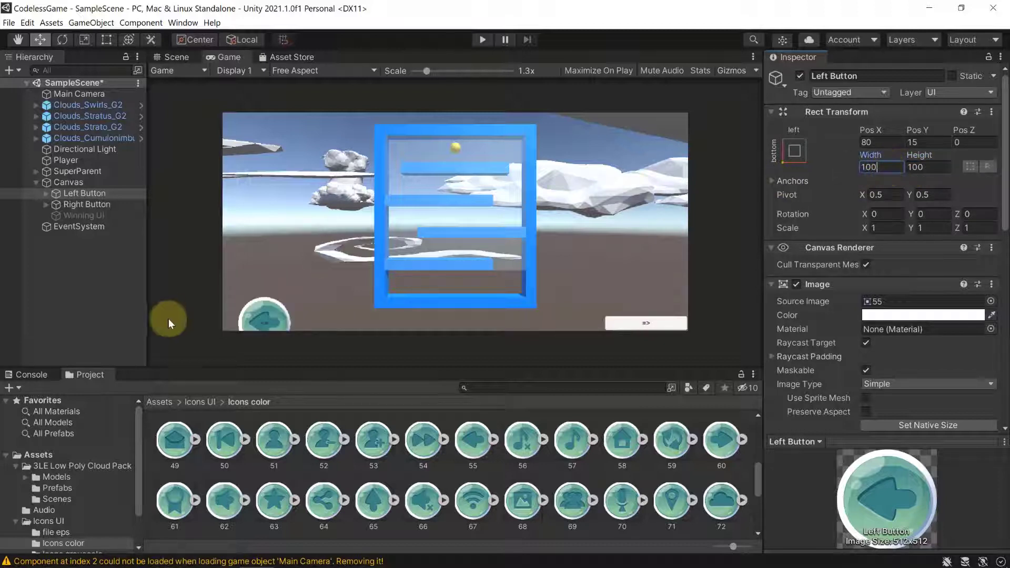
Step: Position the Left Button at Pos X 50 and Pos Y 50
left_click(881, 142)
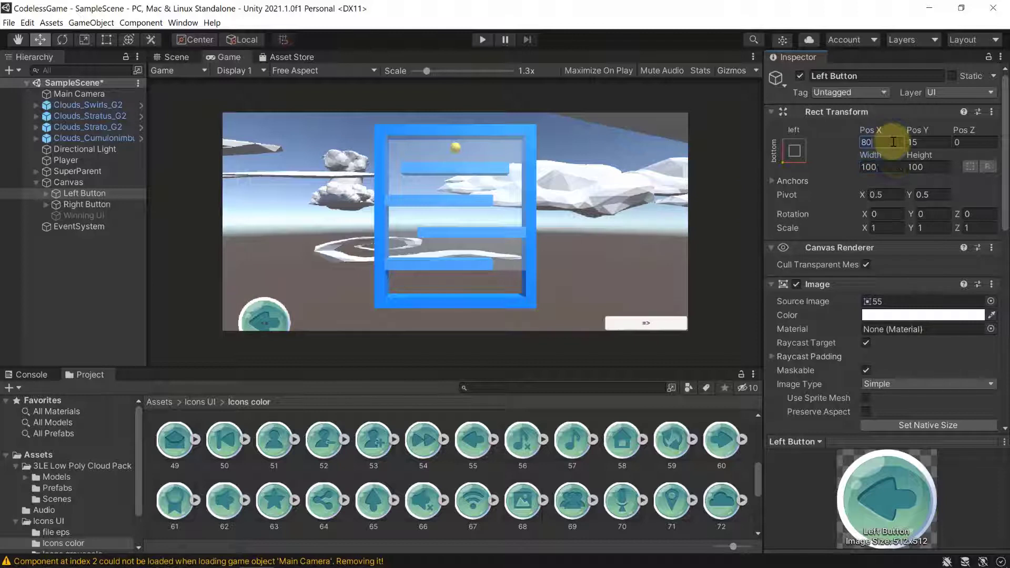
type("50")
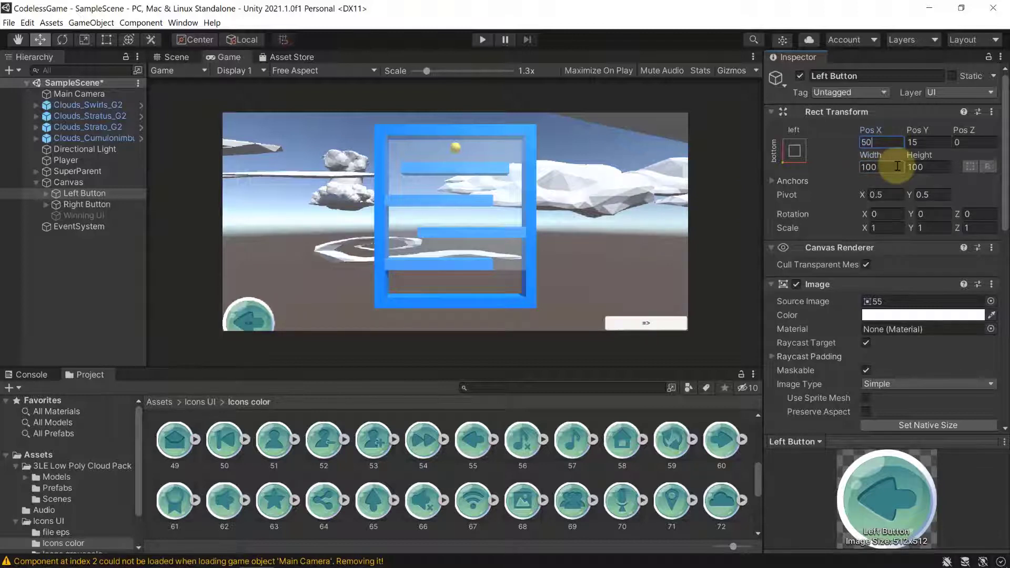
type("25")
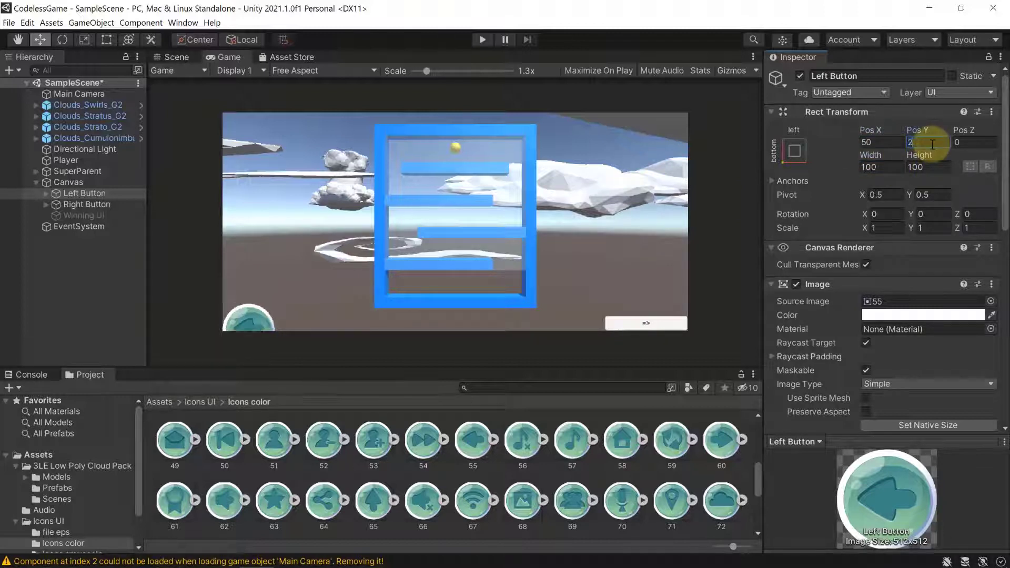
key("BackSpace")
key("BackSpace")
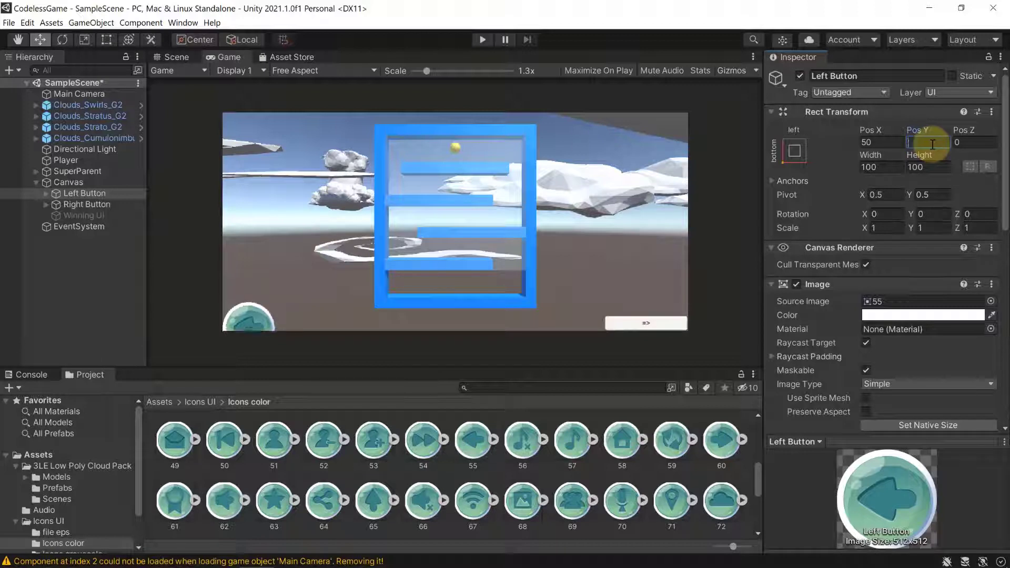
type("50")
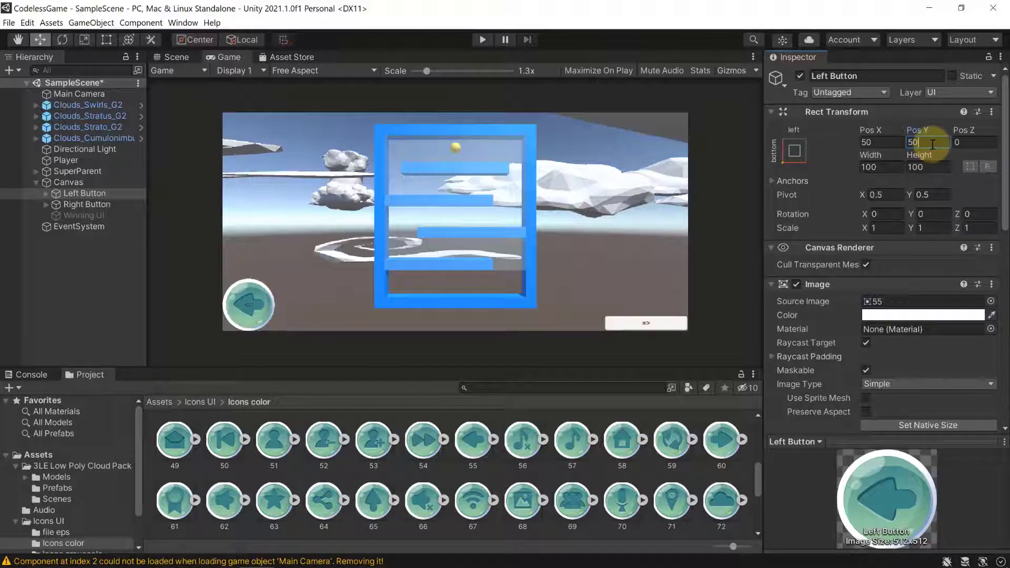
Step: Clear the "<=" label from the Left Button's child Text object
left_click(46, 194)
left_click(79, 204)
left_click(844, 315)
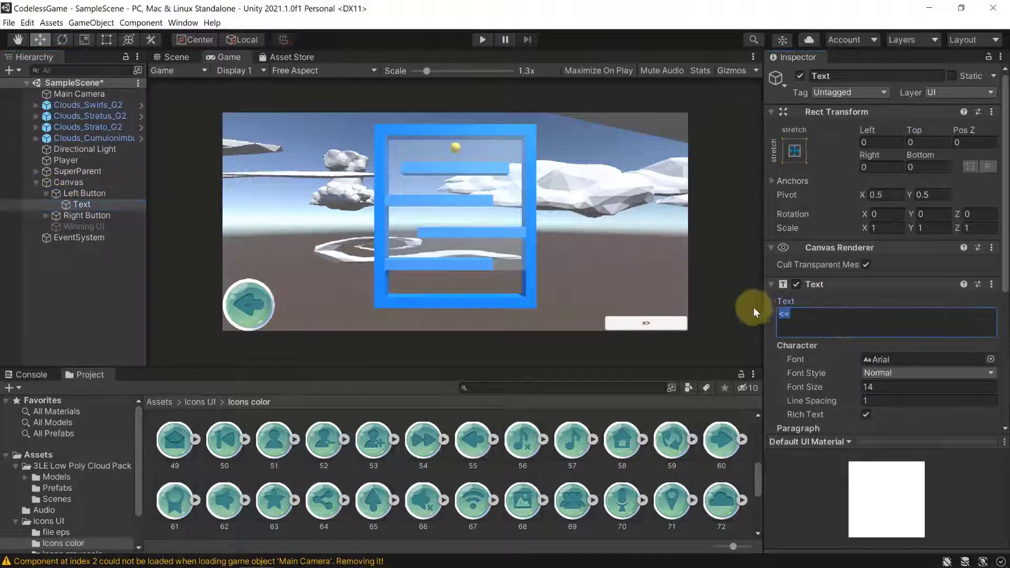
key("BackSpace")
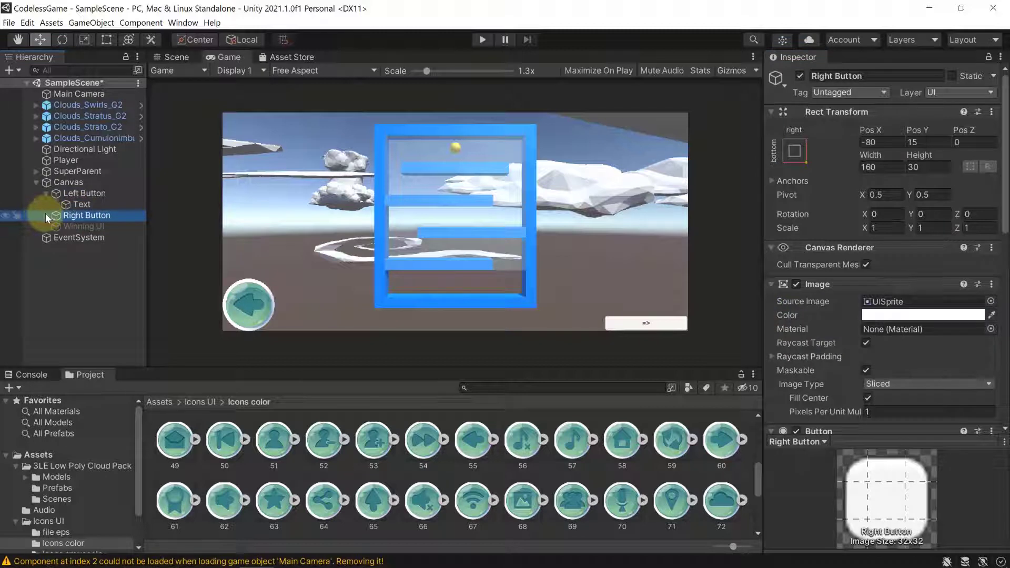
Step: Set the Right Button's source image to the green right-arrow sprite 60
left_click(47, 216)
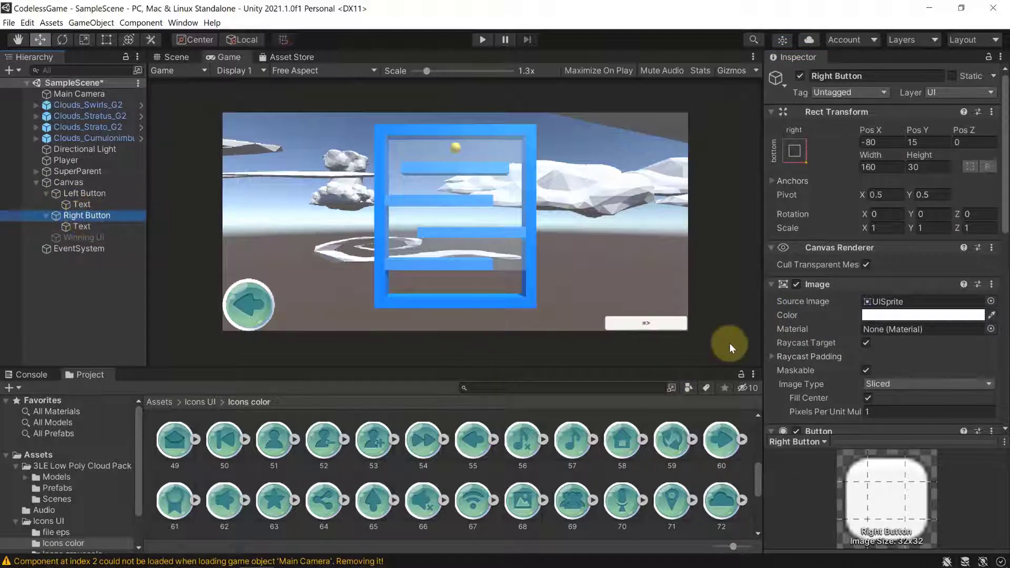
left_click(991, 302)
left_click_drag(818, 285, 426, 195)
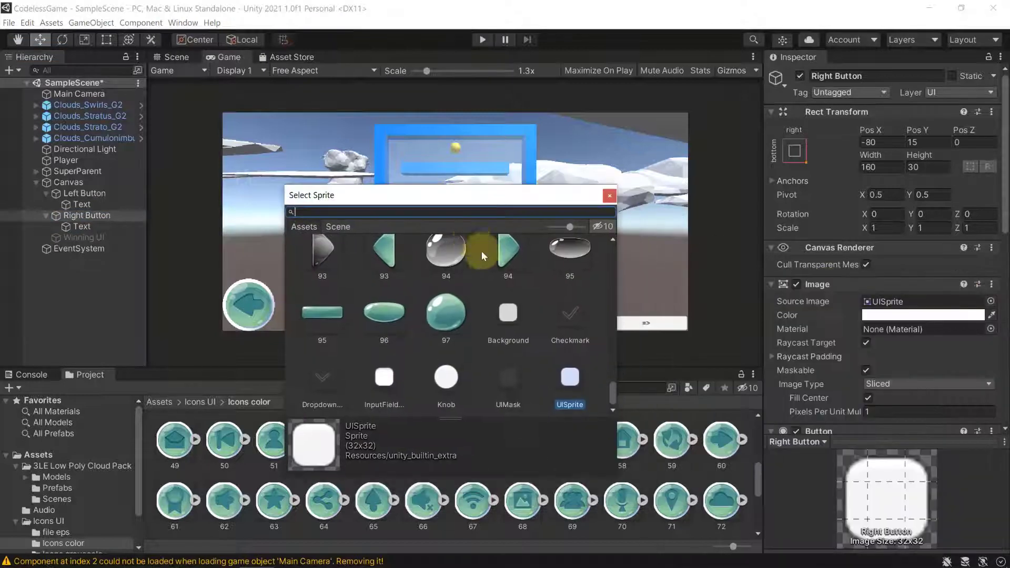
scroll(483, 257, "up", 10)
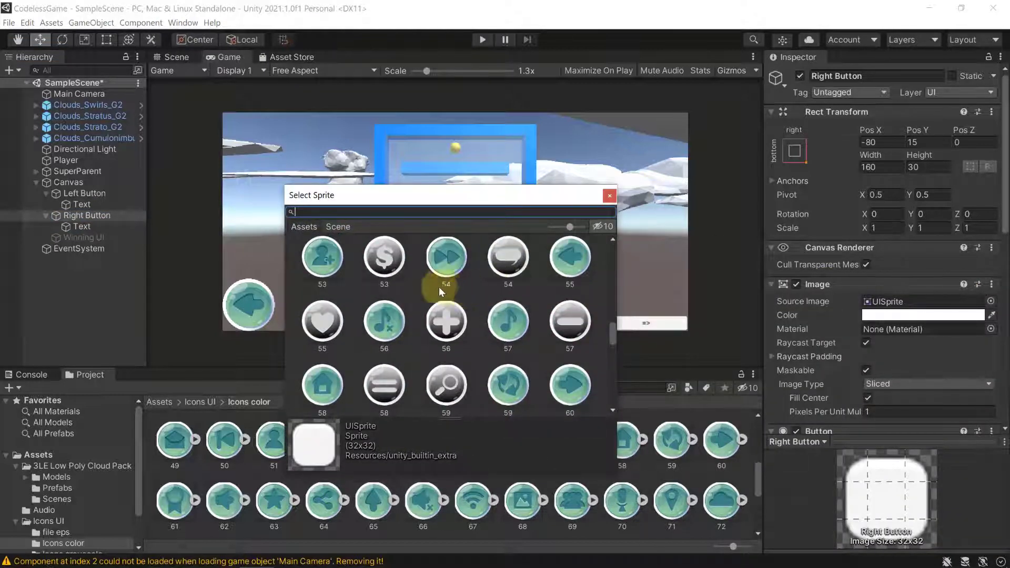
left_click(569, 385)
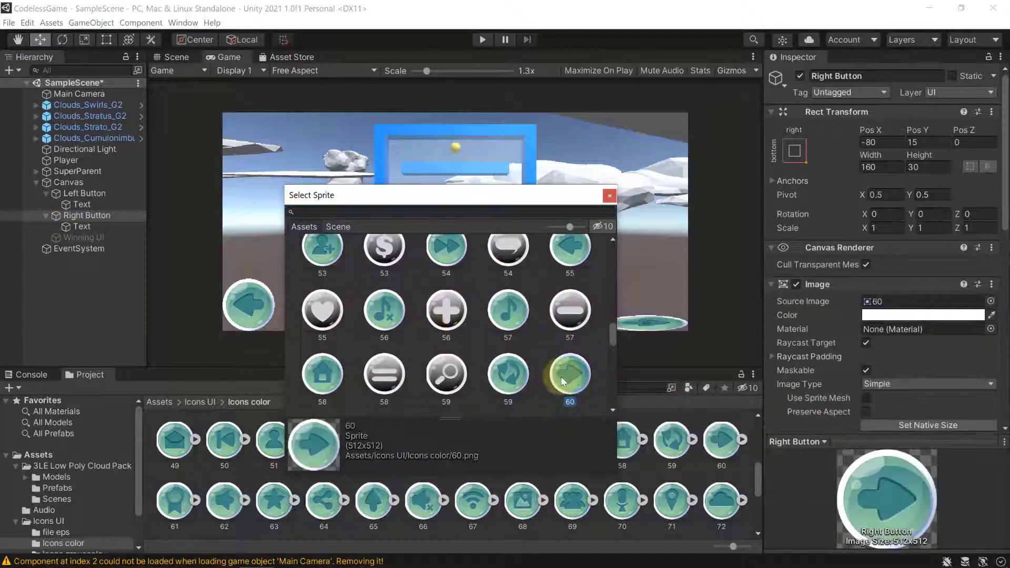
double_click(568, 371)
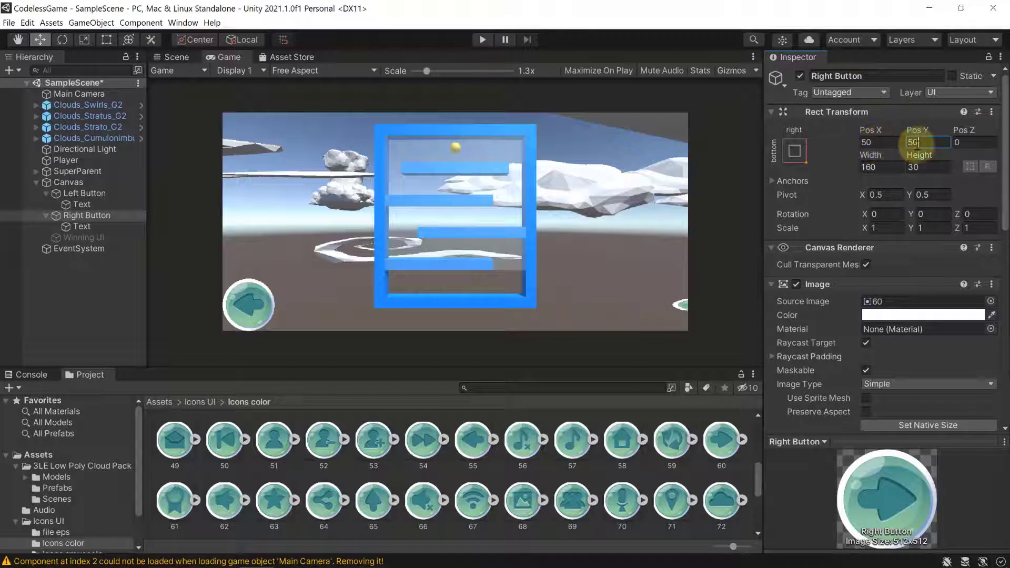
Step: Set the Right Button's Pos X to -50 and resize it to a width of 100 and a height of 100
left_click_drag(920, 143, 826, 143)
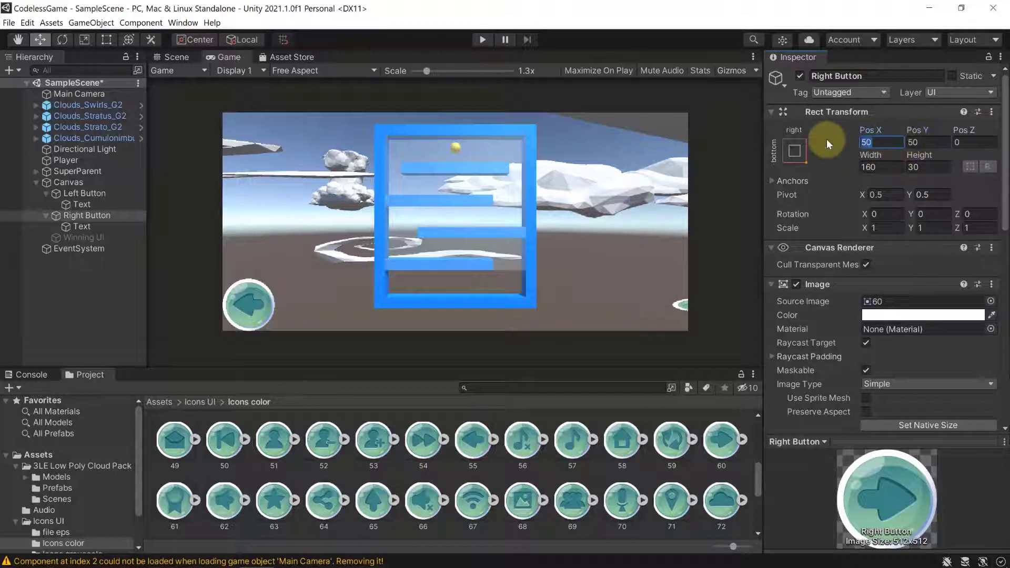
type("-50")
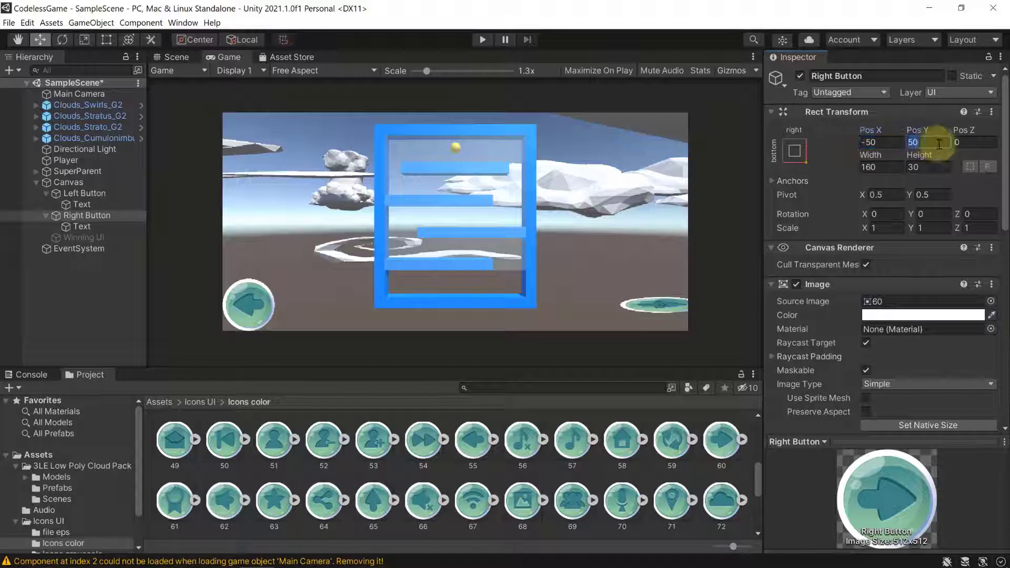
left_click(896, 168)
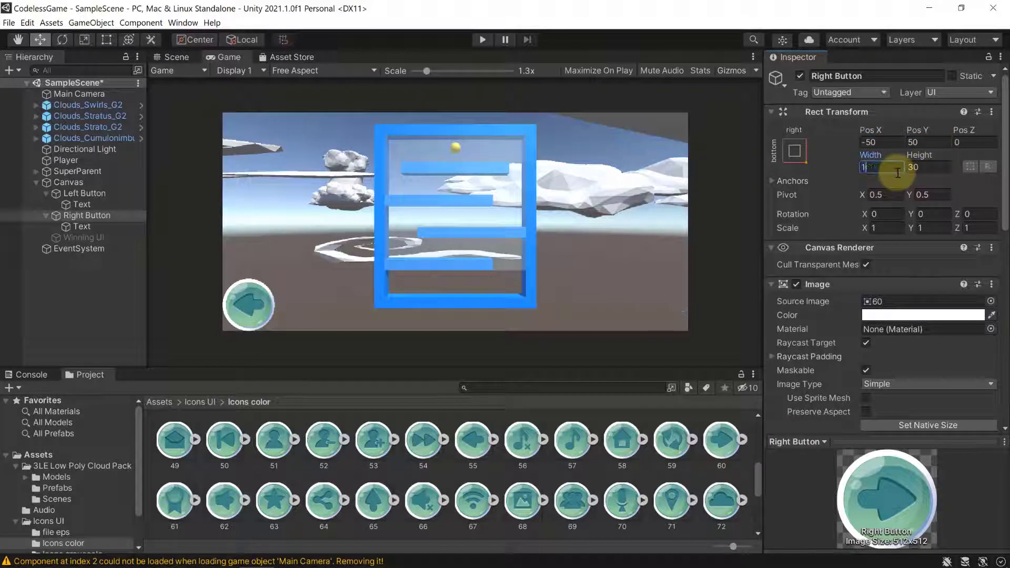
type("100")
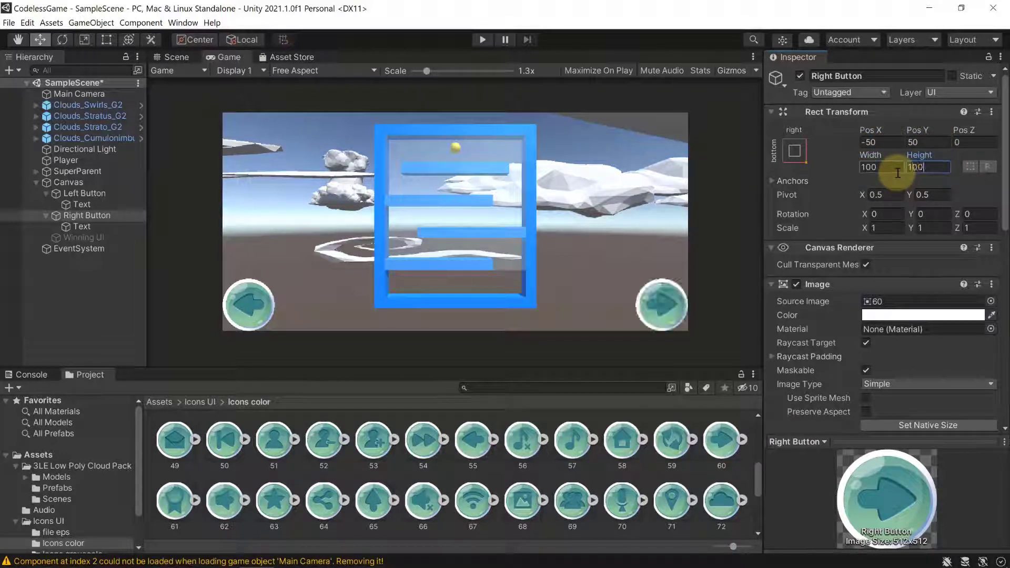
Step: Clear the label from the Right Button's child Text object
left_click(79, 228)
left_click(851, 316)
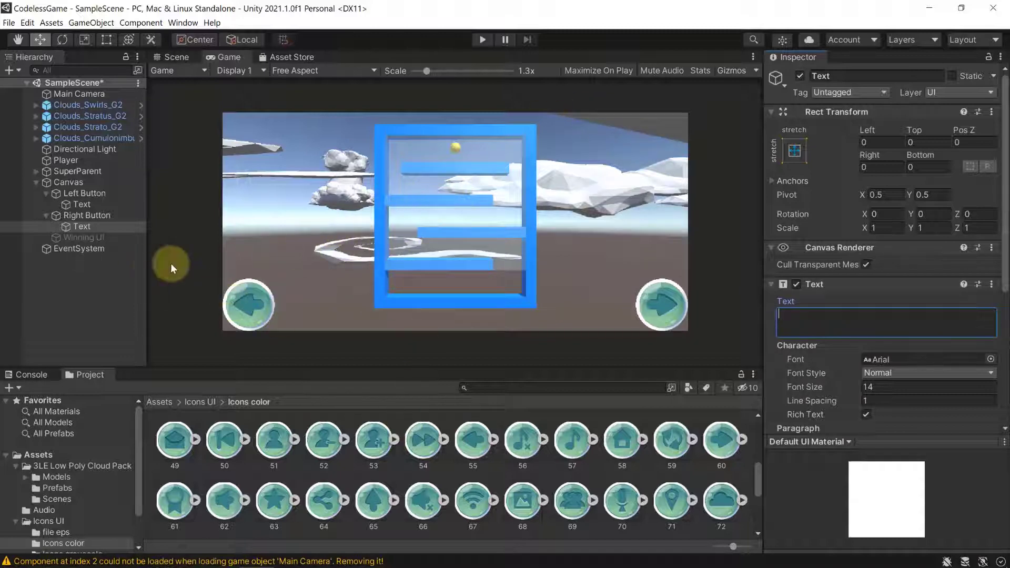
Step: Start and stop a brief test run, and enable Maximize On Play for the Game view
left_click(481, 40)
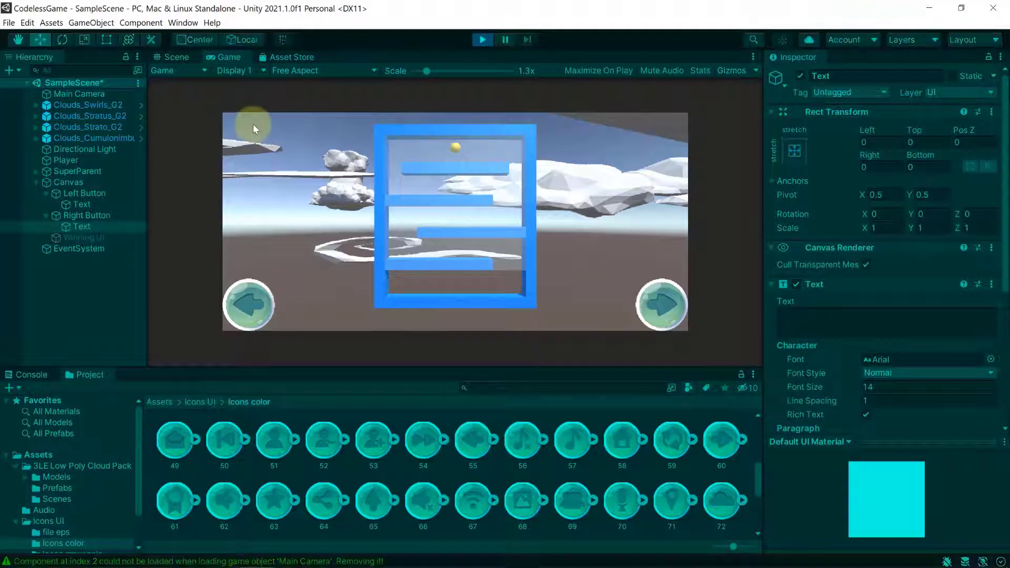
left_click(482, 40)
left_click(575, 73)
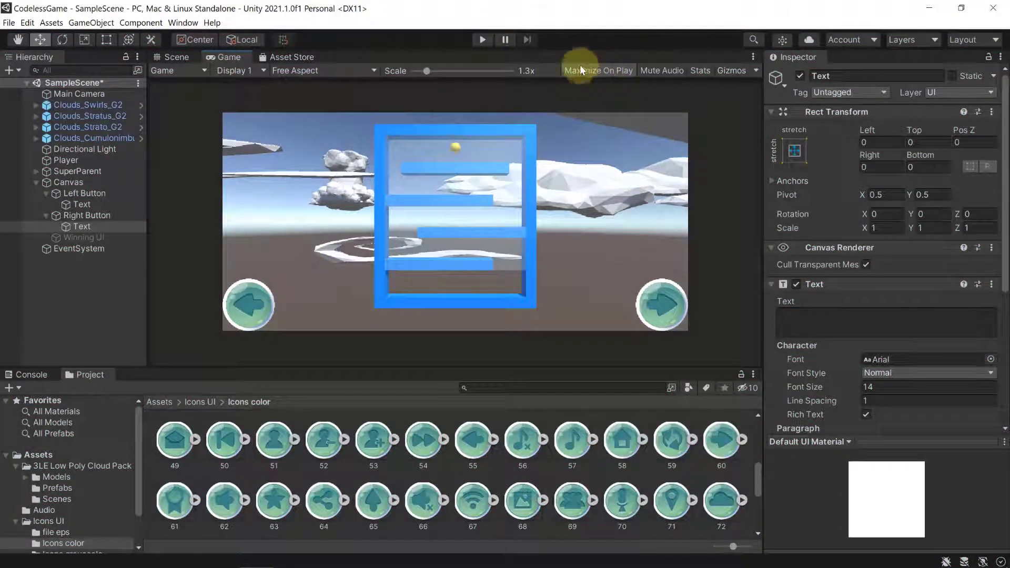
Step: Play-test the game maximized, tilting the maze with the right and left arrow buttons to roll the ball down the platforms
left_click(482, 40)
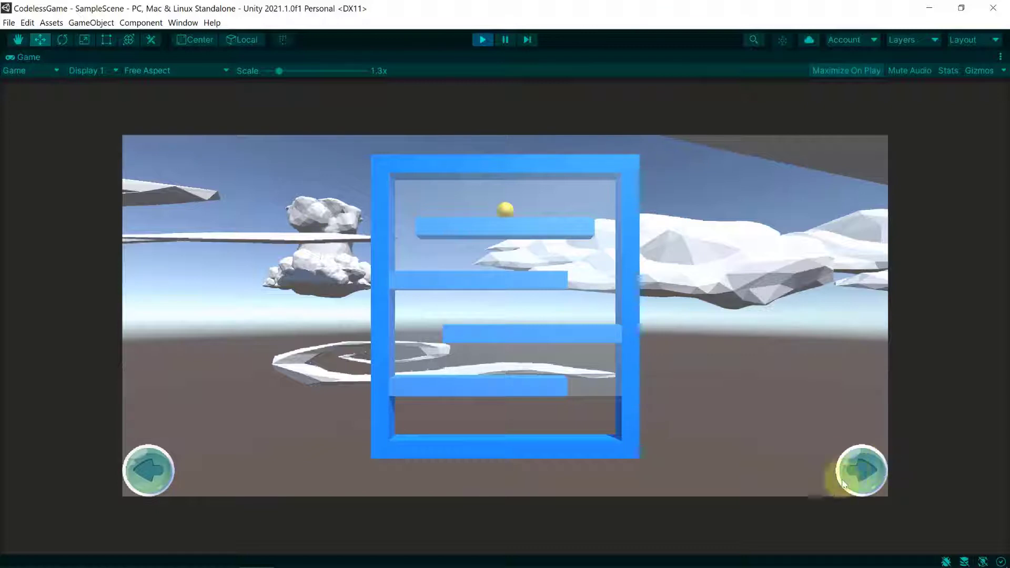
left_click(860, 469)
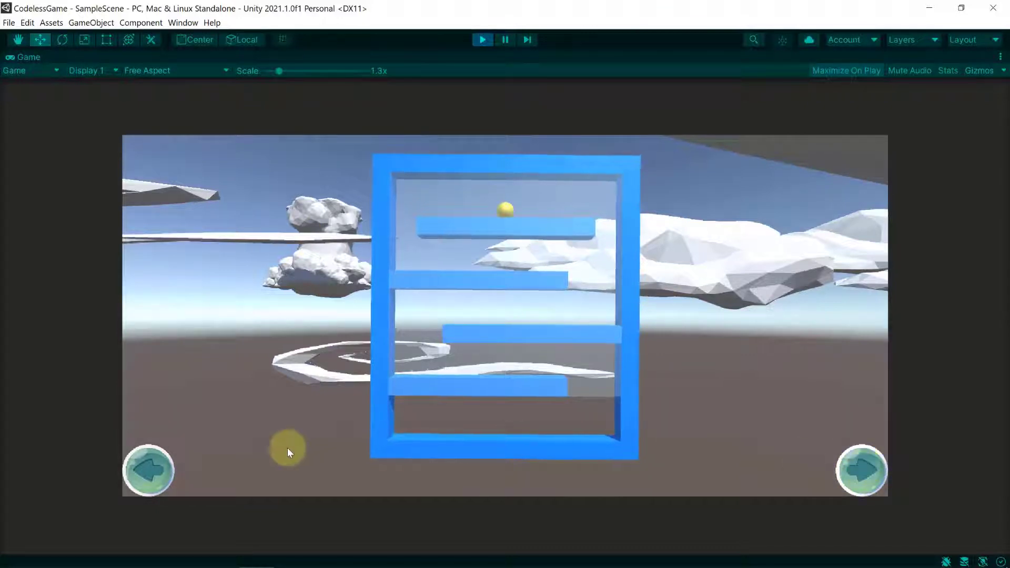
left_click(152, 471)
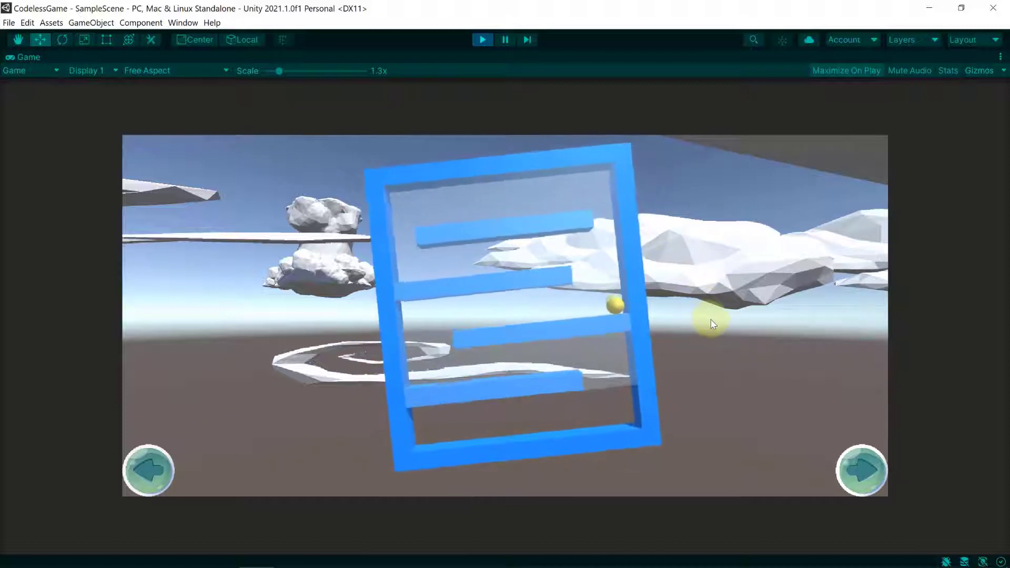
left_click(861, 469)
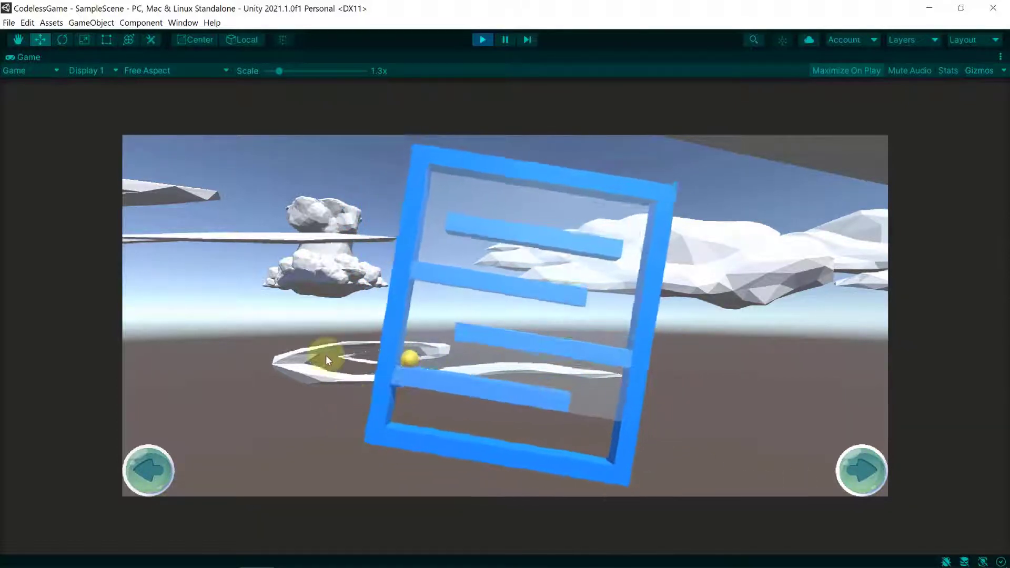
left_click(147, 478)
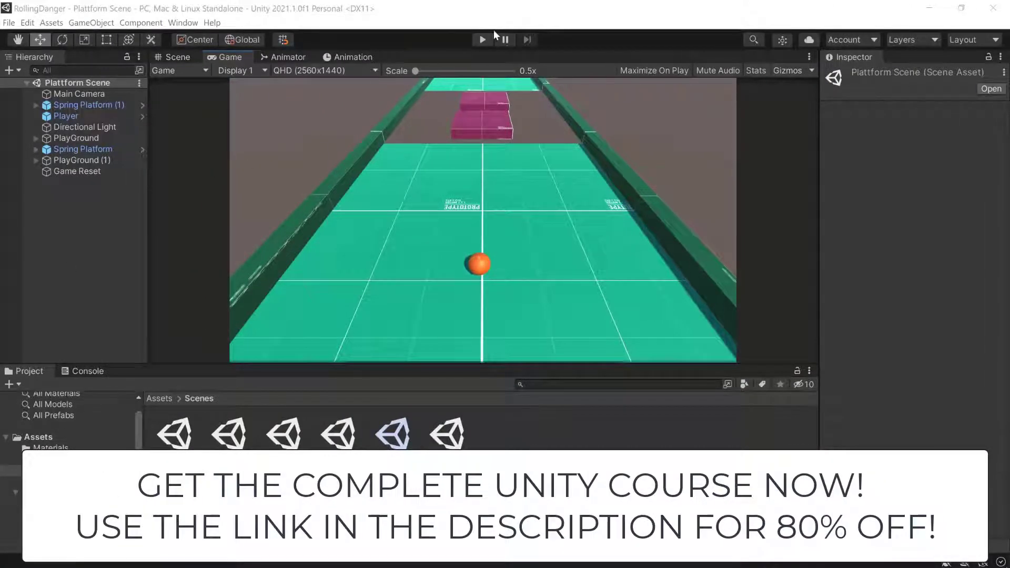
Step: Play-test the Plattform Scene of the RollingDanger project by rolling the ball forward and making it jump
left_click(482, 40)
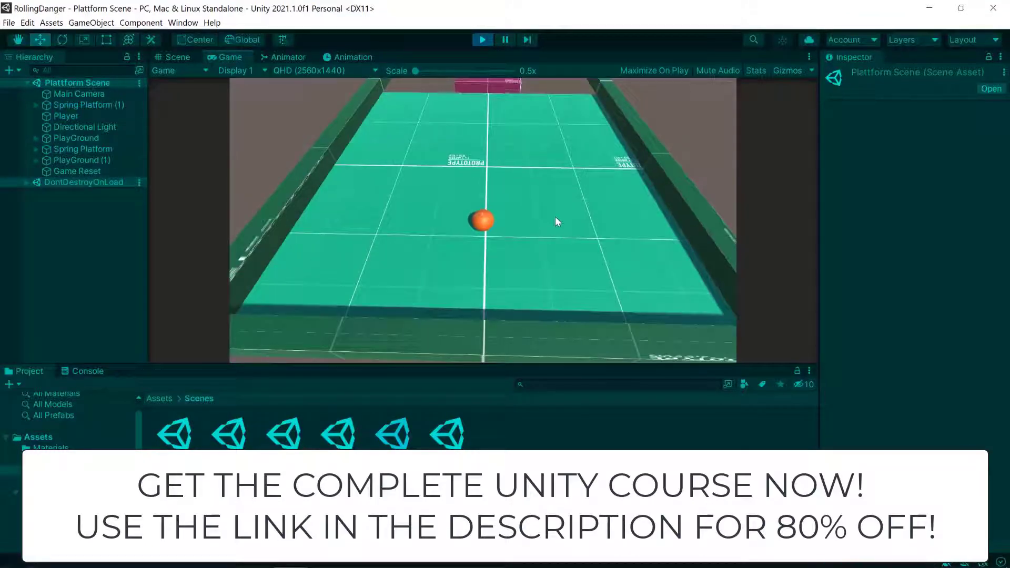
key("w")
key("space")
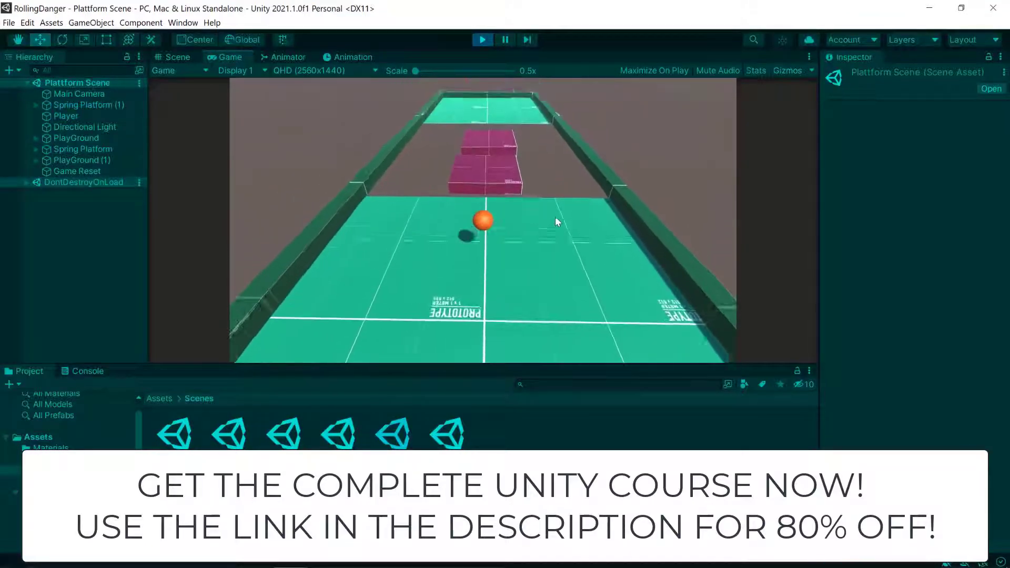